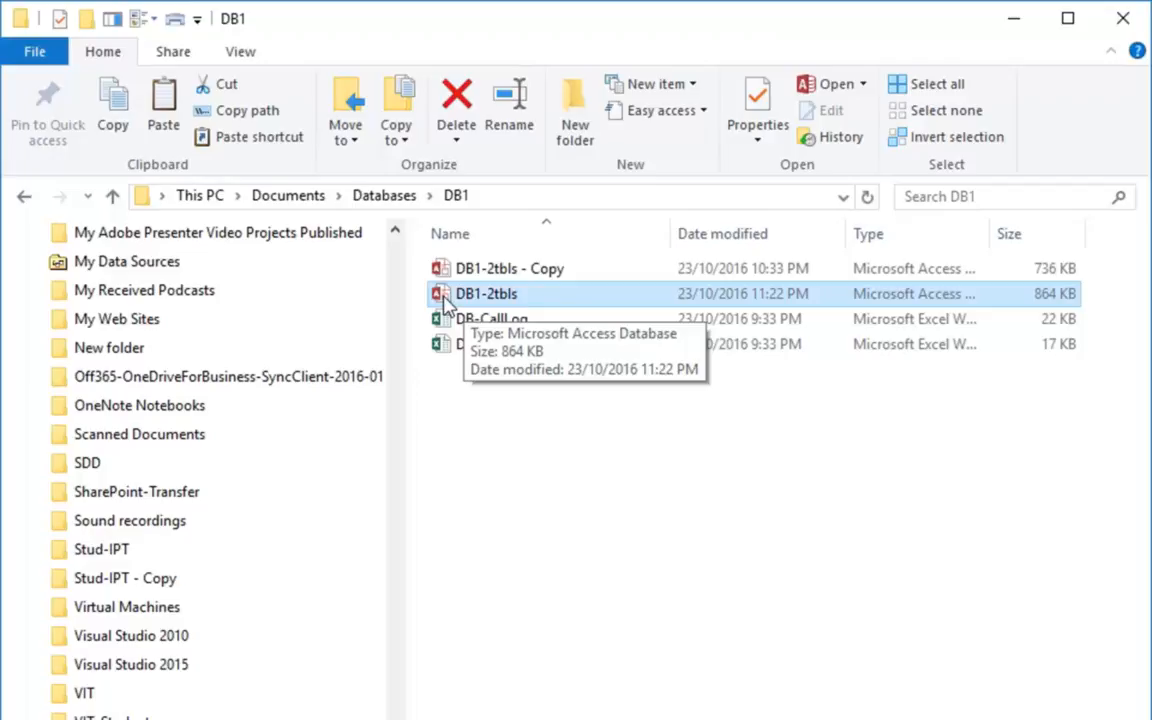
# - Duplicate the DB1-2tbls database in the DB1 folder and rename the older "DB1-2tbls - Copy" file as DB1-2tbls-161022
pyautogui.hotkey('ctrl', 'c')
pyautogui.hotkey('ctrl', 'v')
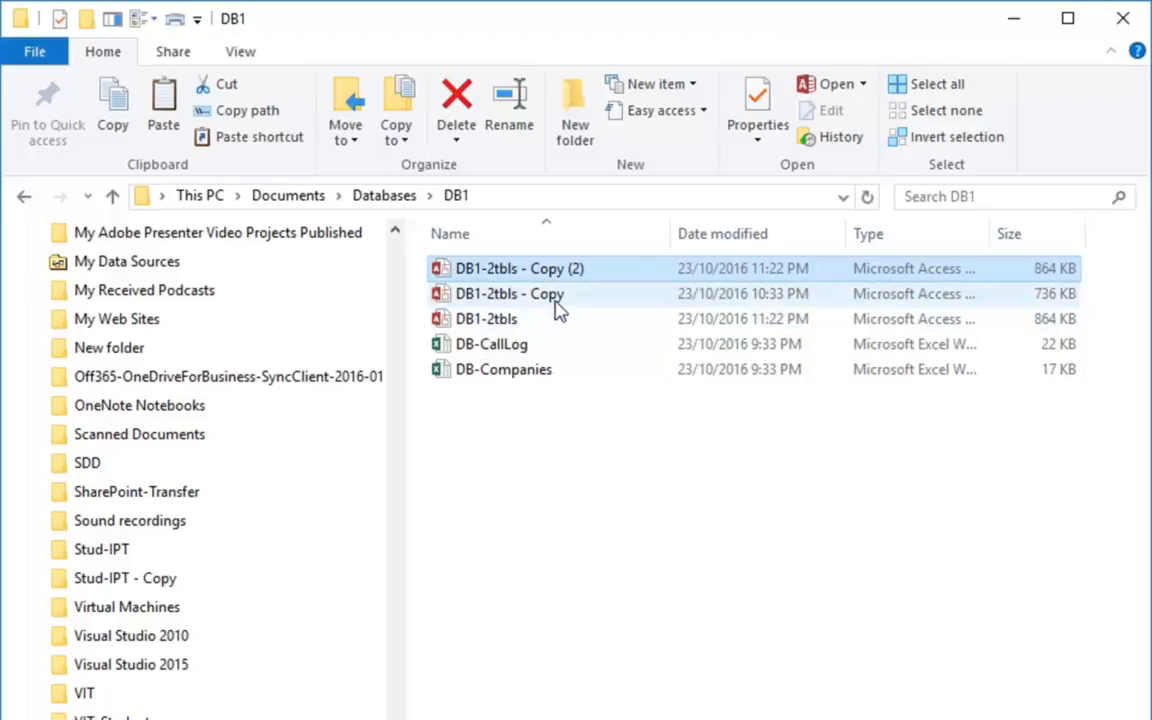
pyautogui.click(559, 312)
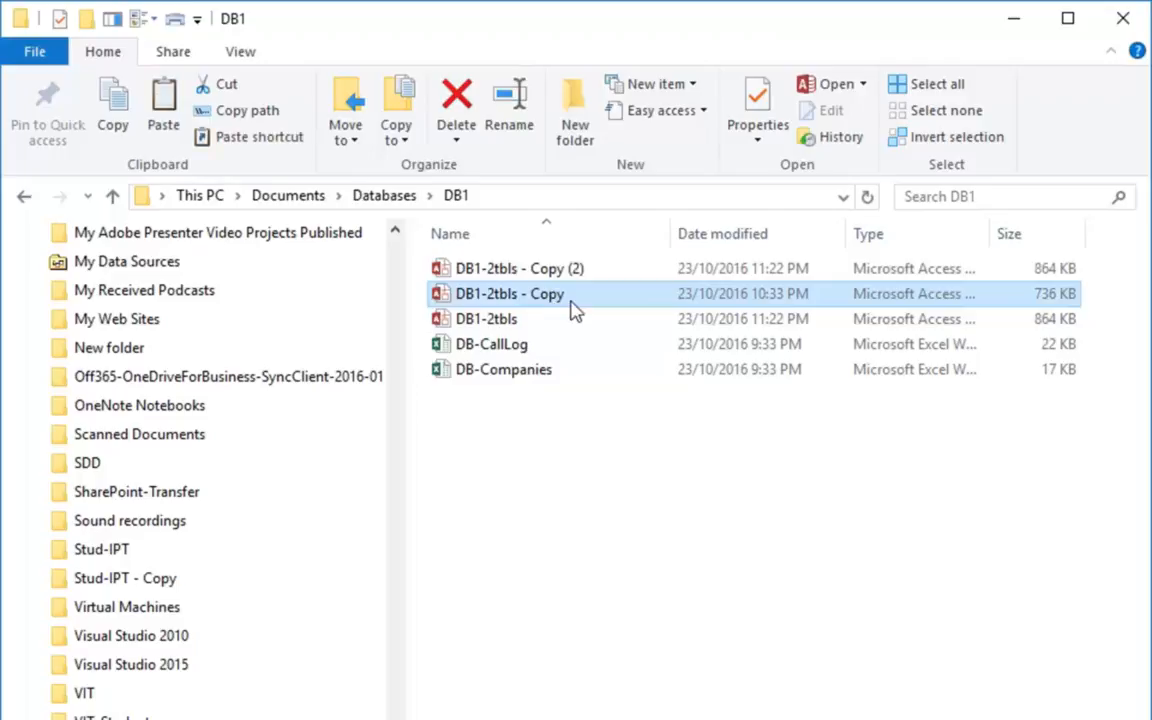
pyautogui.click(565, 300)
pyautogui.click(574, 297)
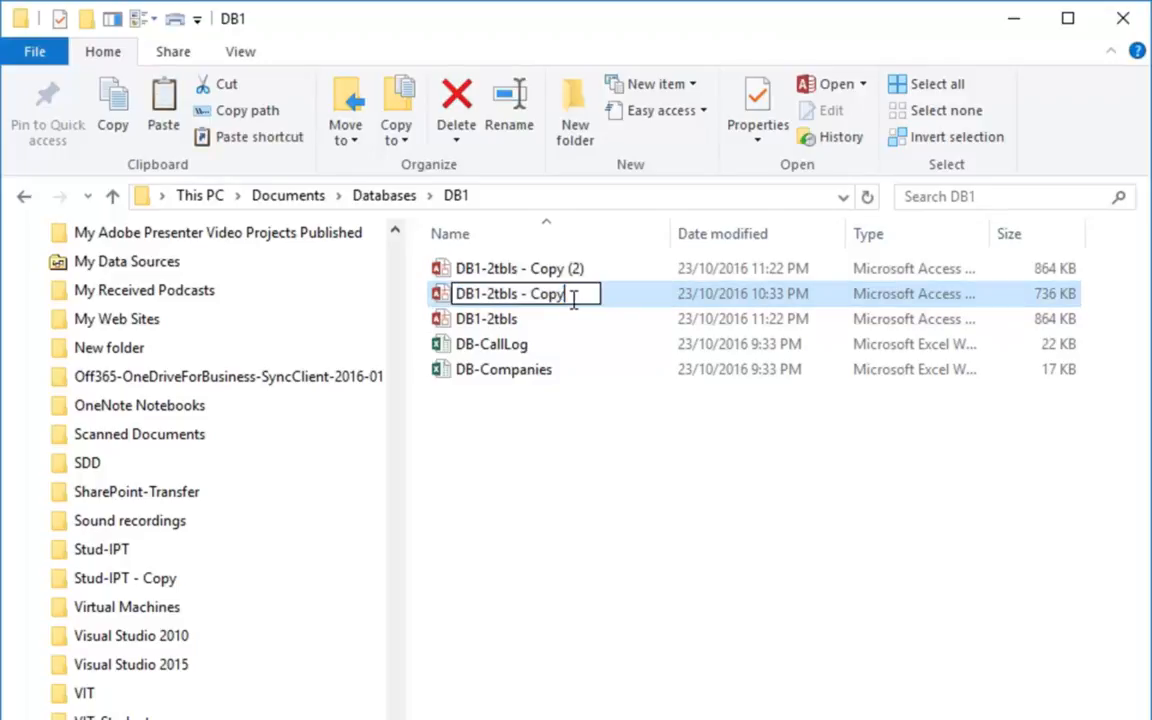
pyautogui.press('BackSpace')
pyautogui.press('BackSpace')
pyautogui.press('BackSpace')
pyautogui.press('BackSpace')
pyautogui.press('BackSpace')
pyautogui.press('BackSpace')
pyautogui.press('BackSpace')
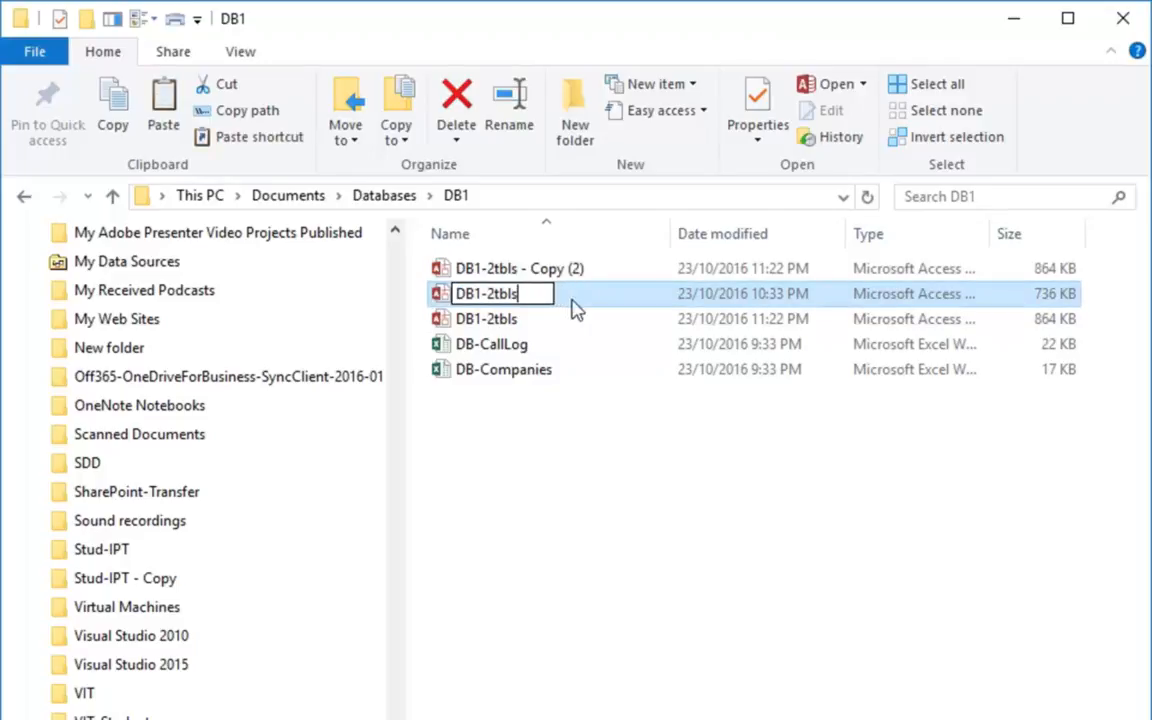
pyautogui.write('-1610')
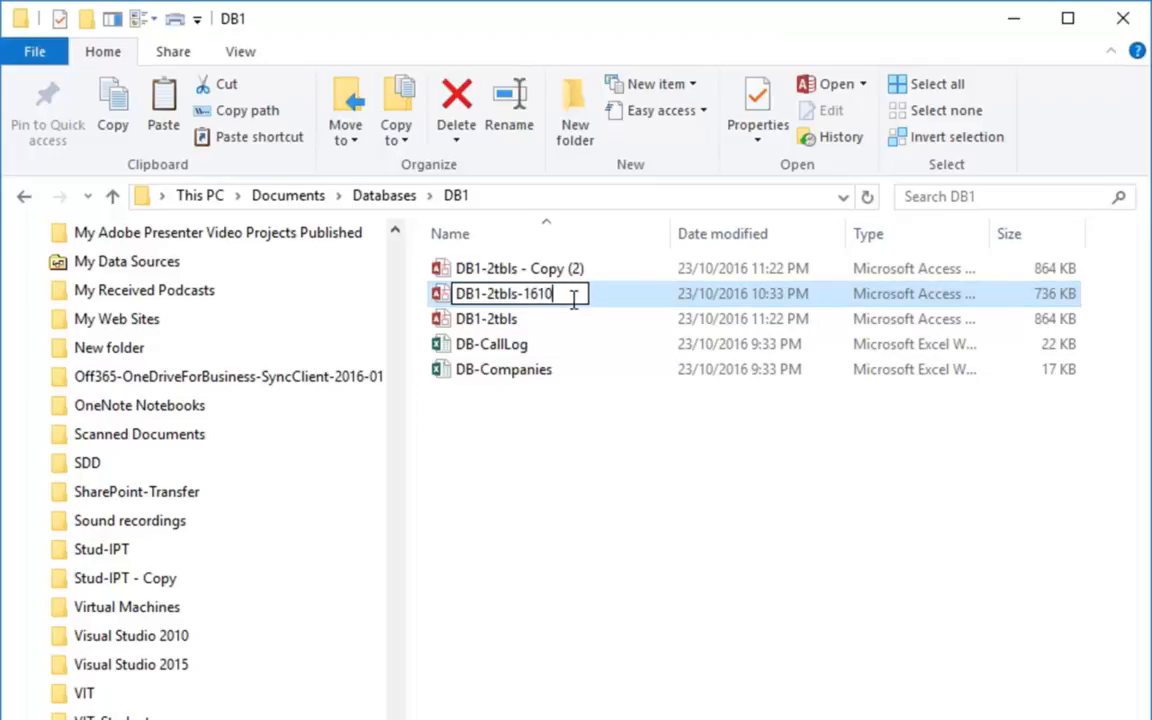
pyautogui.write('22')
pyautogui.press('Return')
# - Rename the original DB1-2tbls database file as DB1-2tbls-161023
pyautogui.click(515, 297)
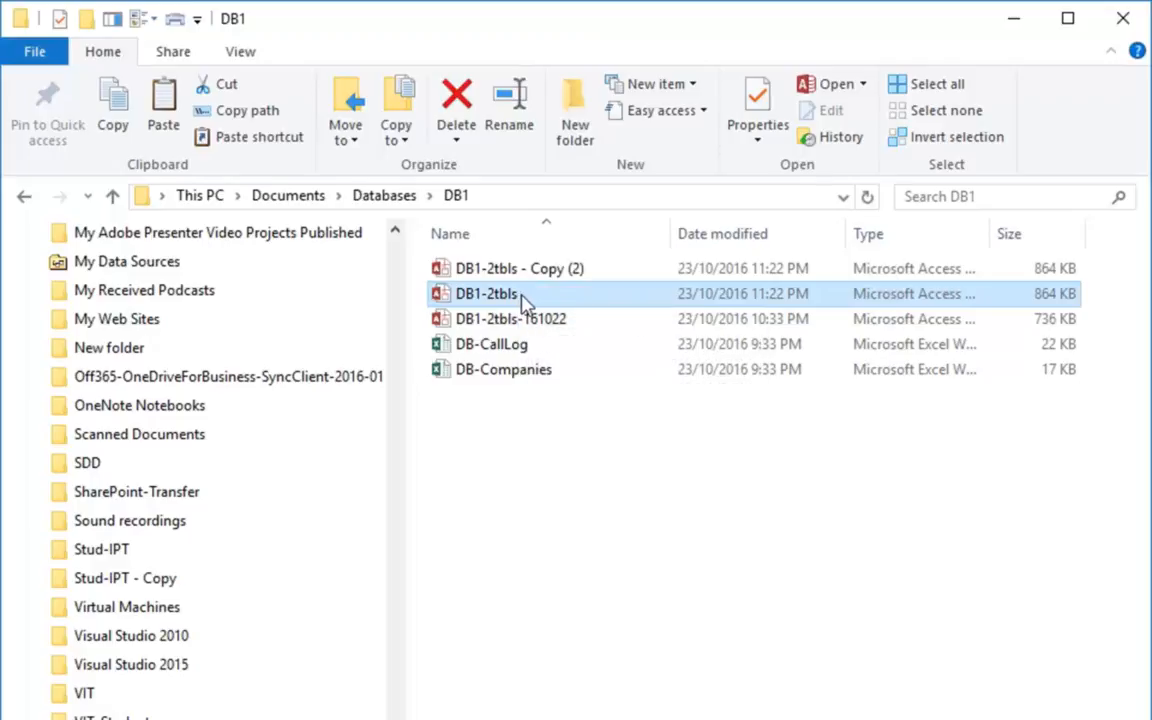
pyautogui.click(519, 297)
pyautogui.click(522, 293)
pyautogui.write('-')
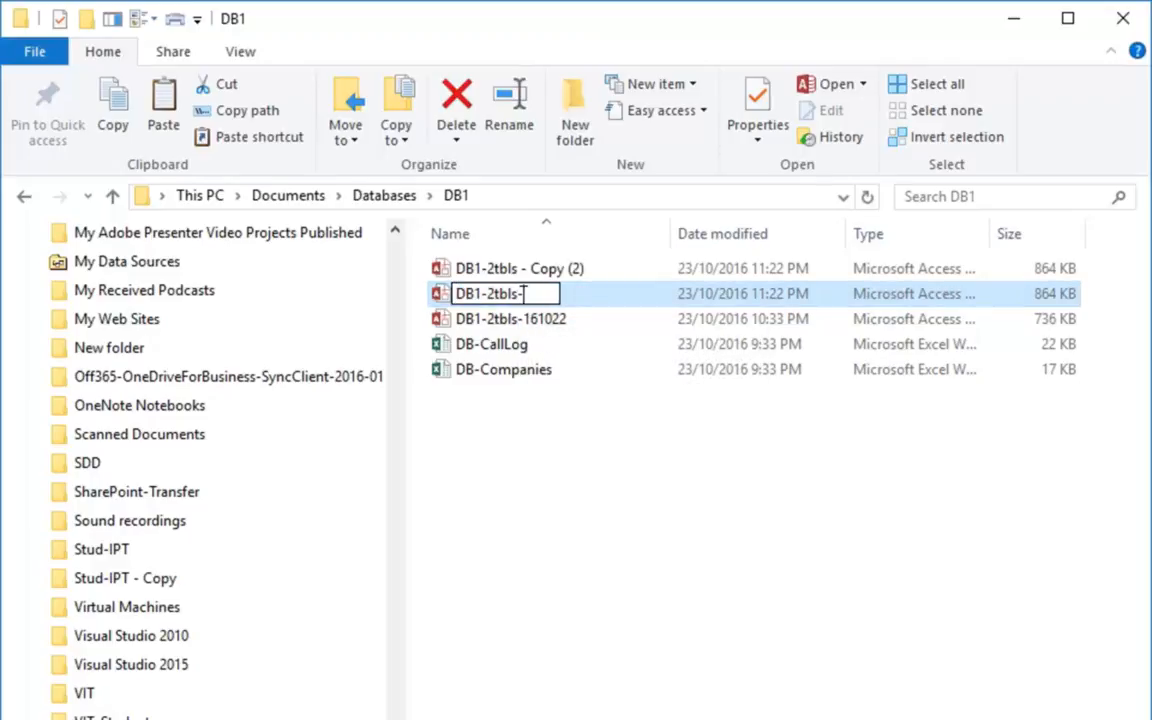
pyautogui.write('1610')
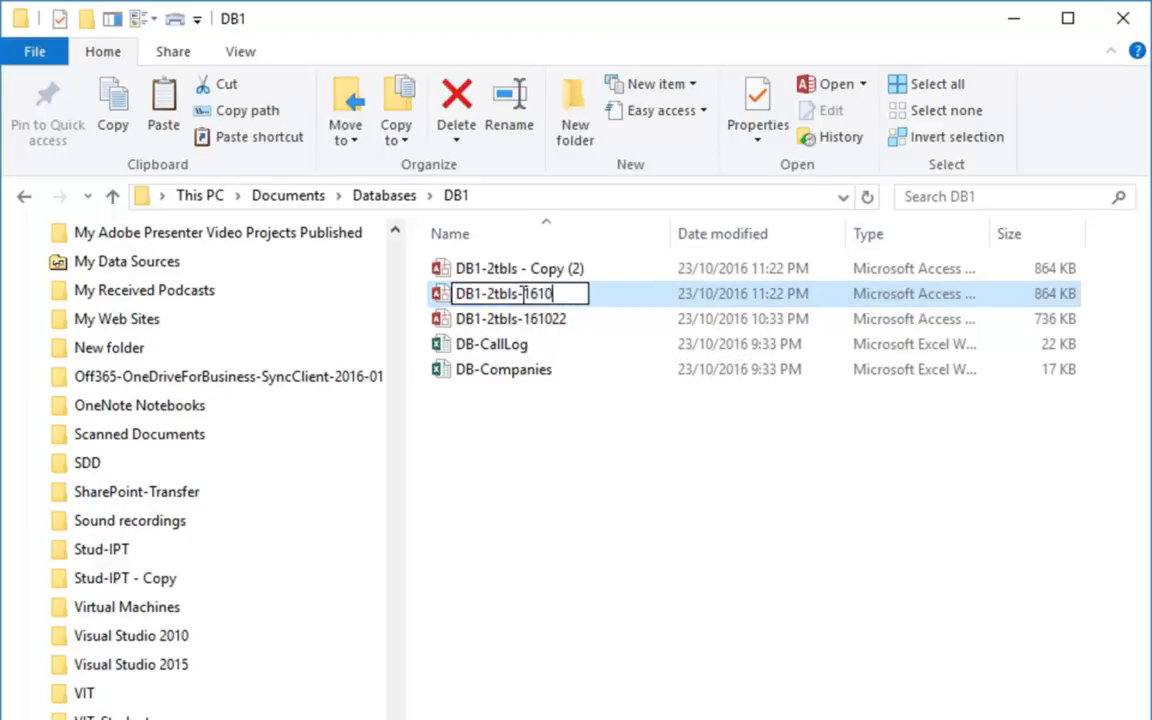
pyautogui.write('23')
pyautogui.press('Return')
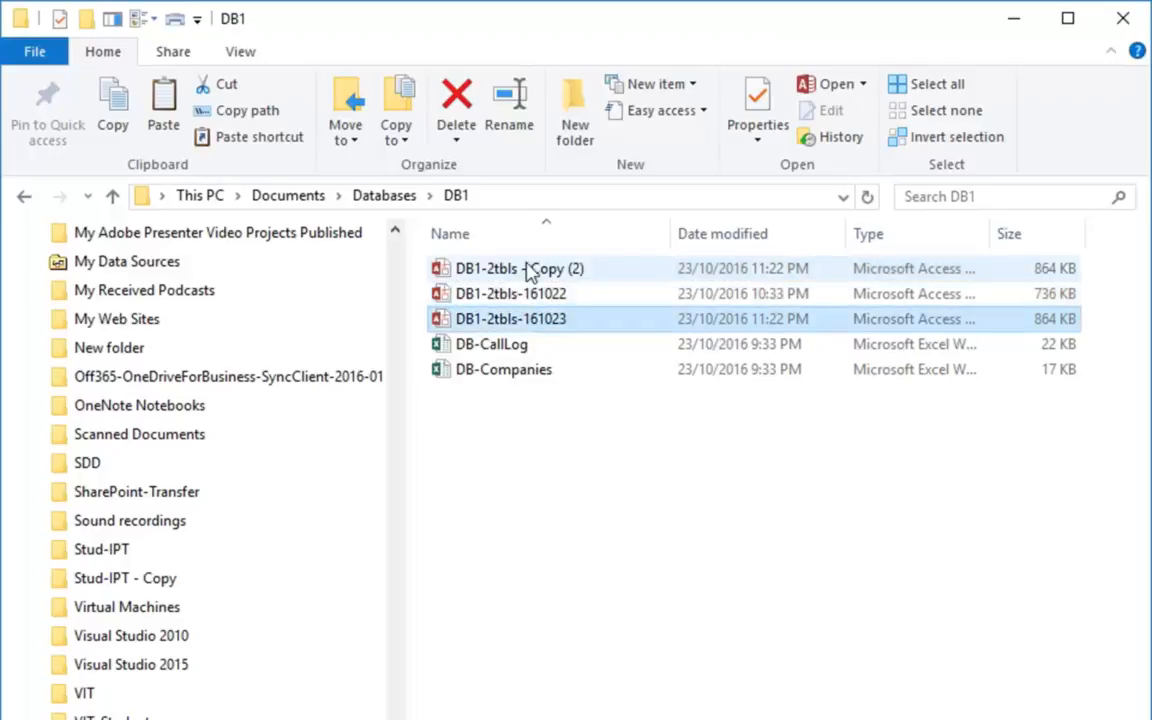
# - Rename the "DB1-2tbls - Copy (2)" database file as "DB1-2tbls -161024"
pyautogui.click(538, 272)
pyautogui.click(538, 272)
pyautogui.click(607, 273)
pyautogui.press('BackSpace')
pyautogui.press('BackSpace')
pyautogui.press('BackSpace')
pyautogui.press('BackSpace')
pyautogui.press('BackSpace')
pyautogui.press('BackSpace')
pyautogui.press('BackSpace')
pyautogui.press('BackSpace')
pyautogui.press('BackSpace')
pyautogui.press('BackSpace')
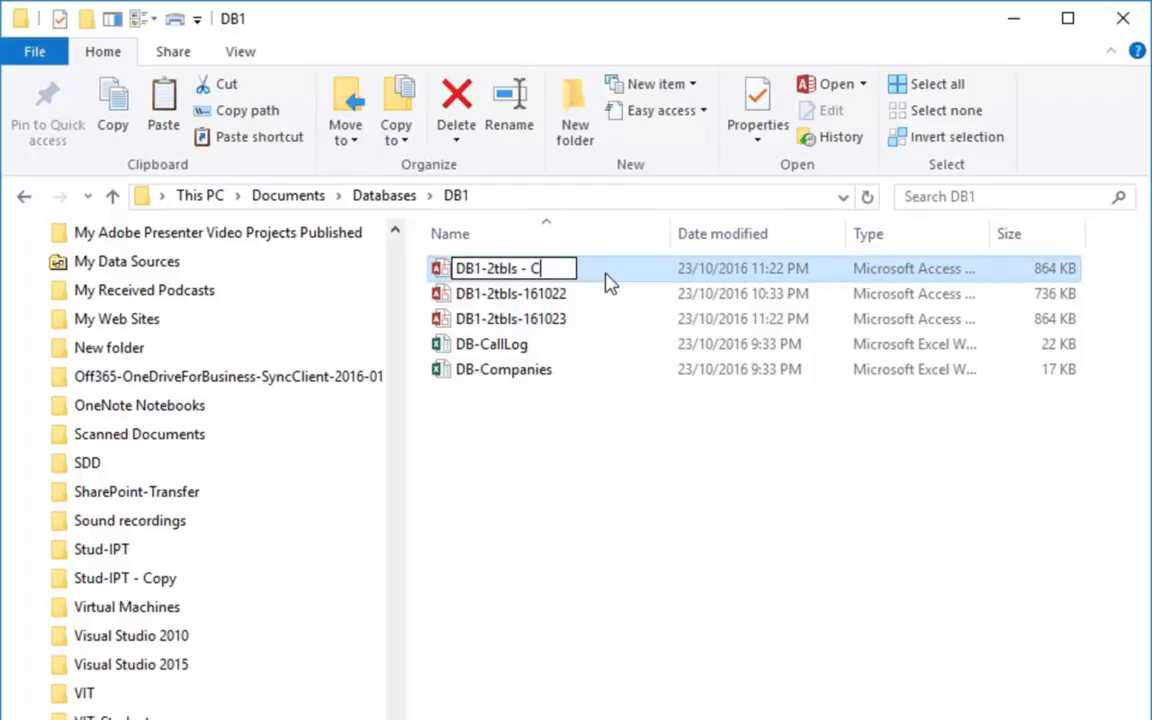
pyautogui.write('-161024')
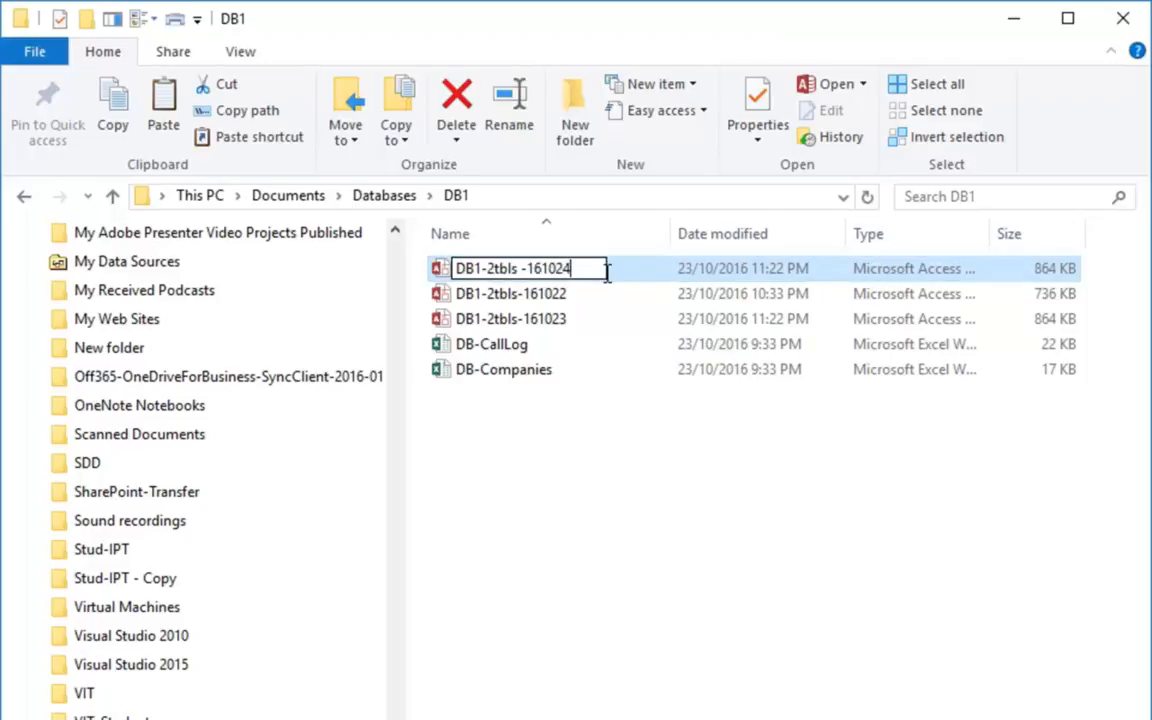
pyautogui.press('Return')
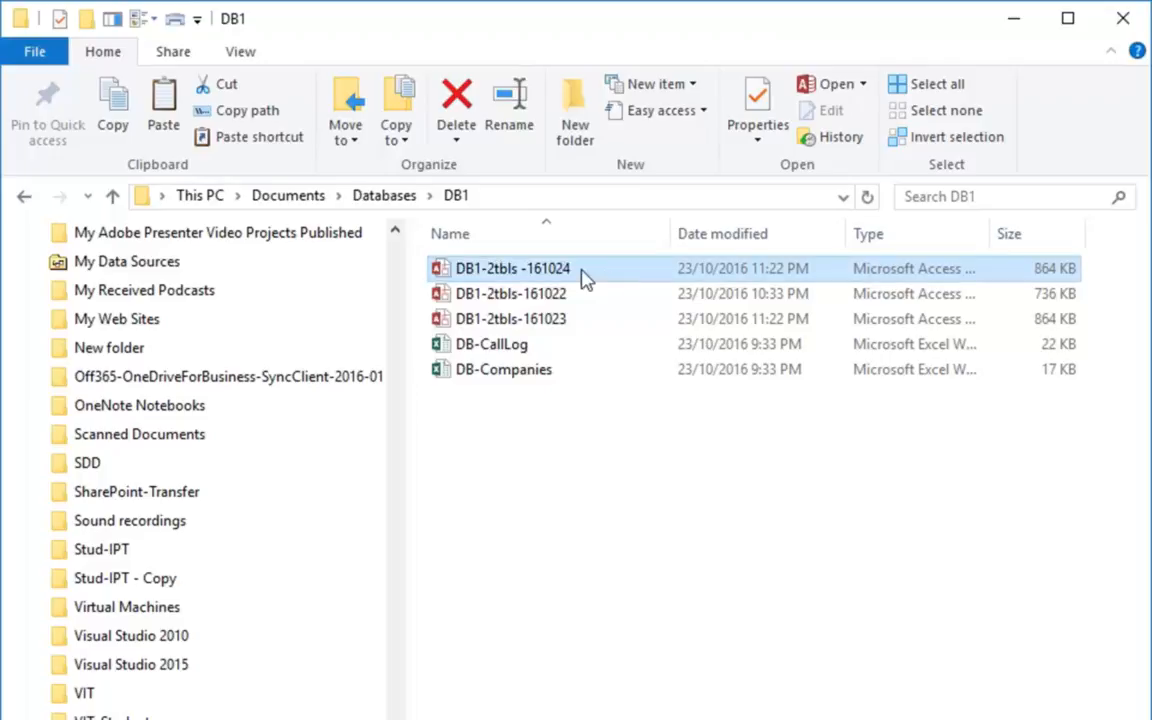
# - Remove the space before the date suffix in the newest copy's file name, making it DB1-2tbls-61024
pyautogui.click(519, 272)
pyautogui.click(521, 270)
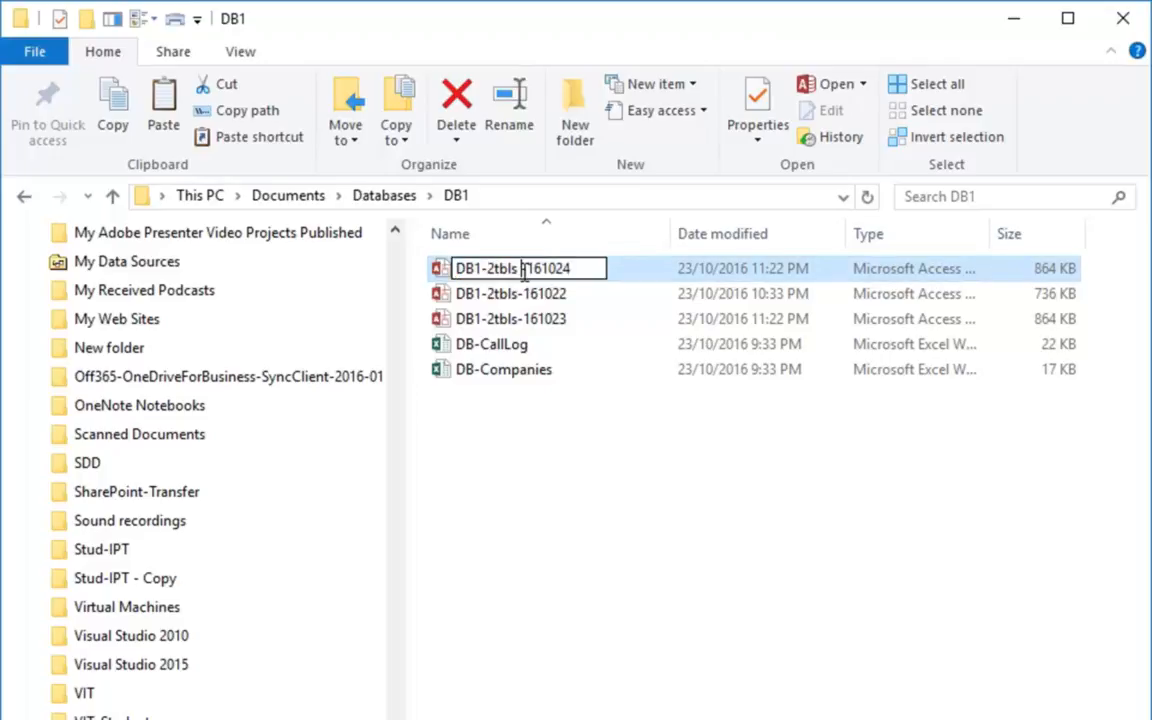
pyautogui.press('BackSpace')
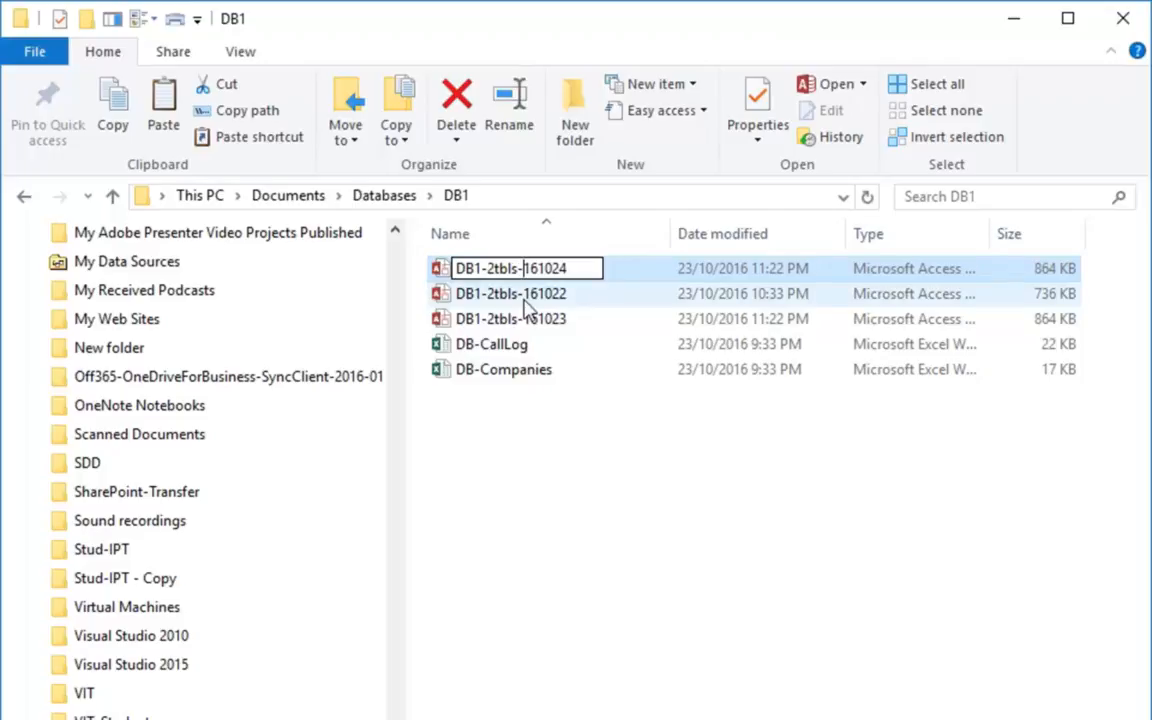
pyautogui.press('Delete')
pyautogui.press('Return')
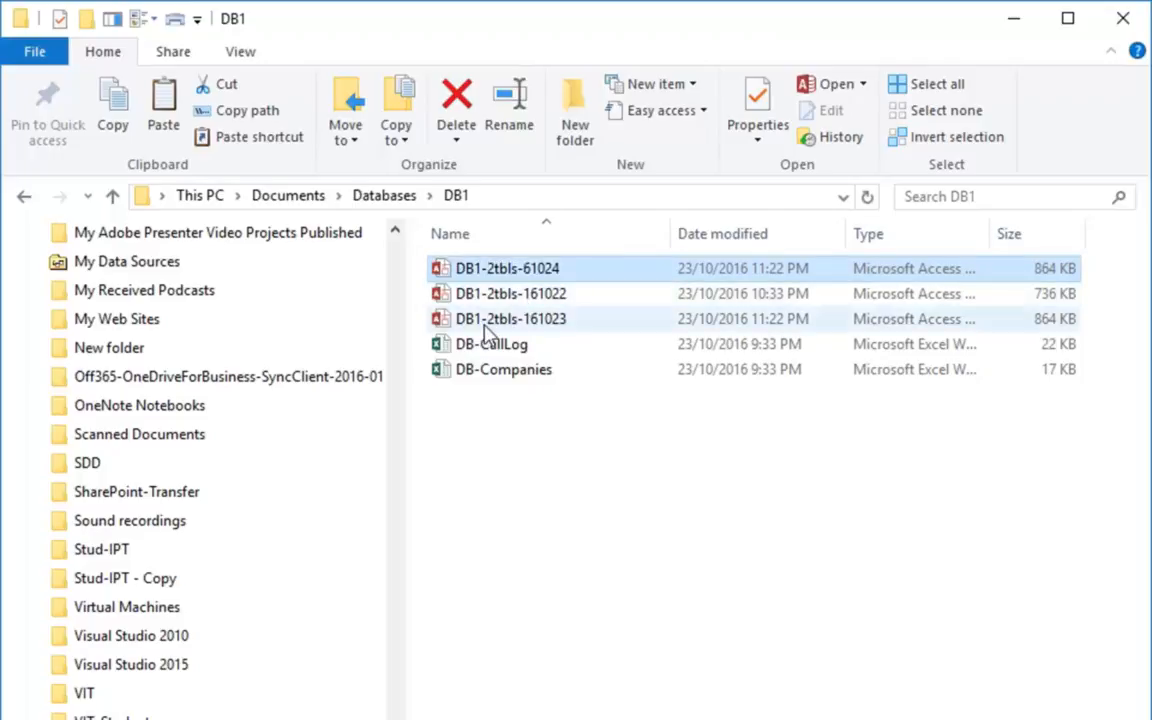
# - Open the DB1-2tbls-61024 database with its content enabled and run Compact & Repair Database on it
pyautogui.doubleClick(508, 278)
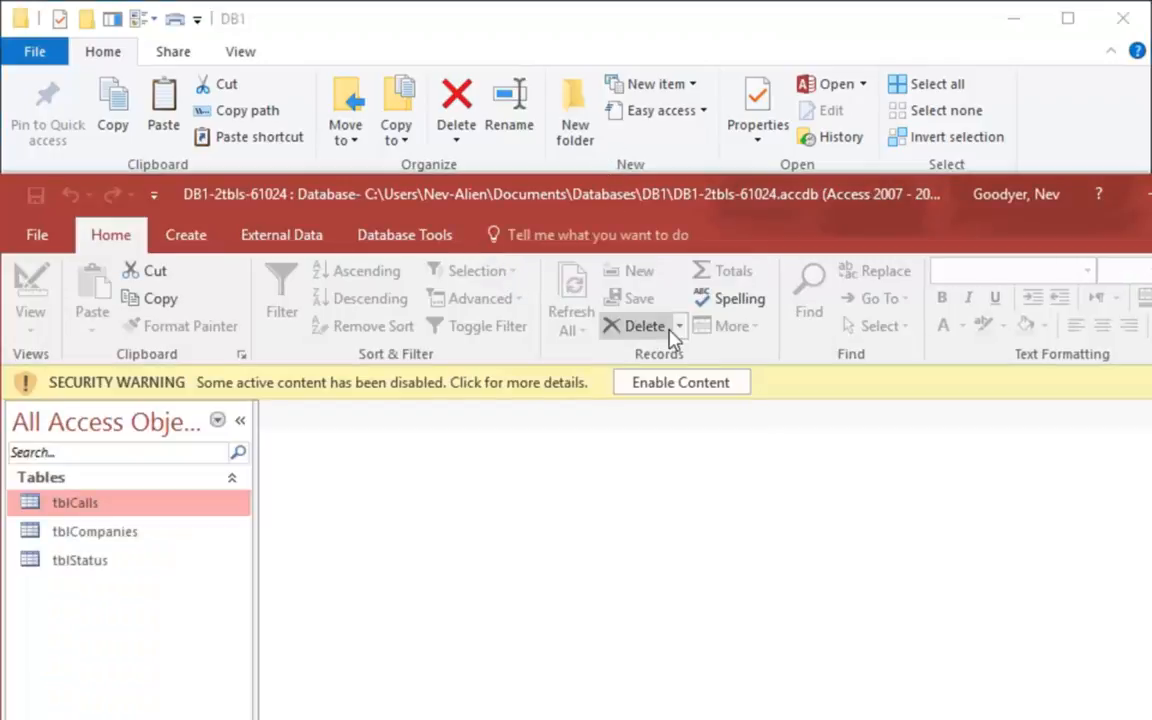
pyautogui.click(671, 387)
pyautogui.moveTo(714, 200); pyautogui.dragTo(847, 190)
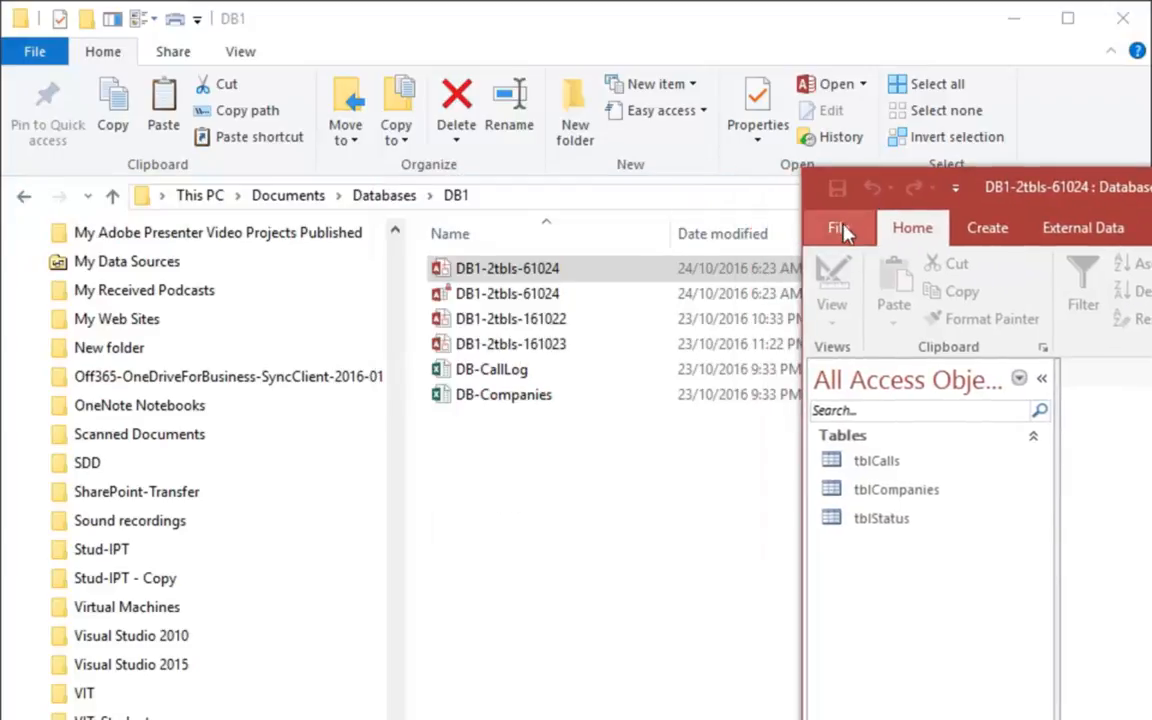
pyautogui.click(845, 227)
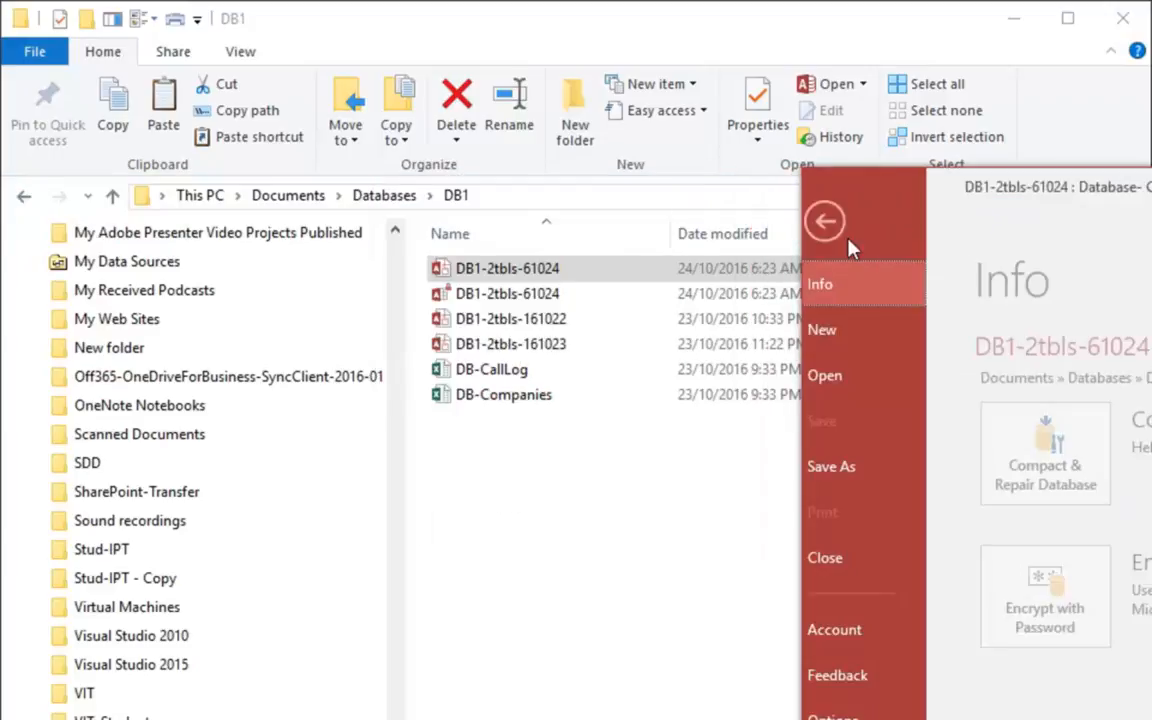
pyautogui.click(1075, 478)
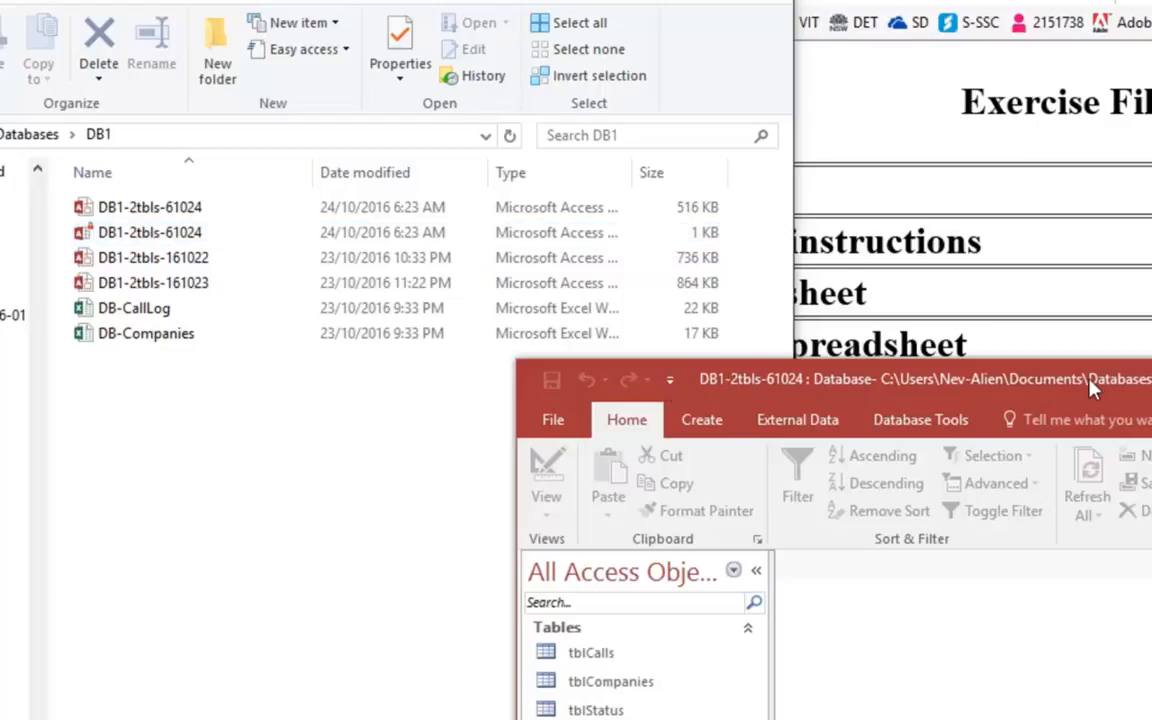
# - Open the tblCalls table in the DB1-2tbls-61024 database and maximize the database window
pyautogui.moveTo(1096, 355); pyautogui.dragTo(1070, 417)
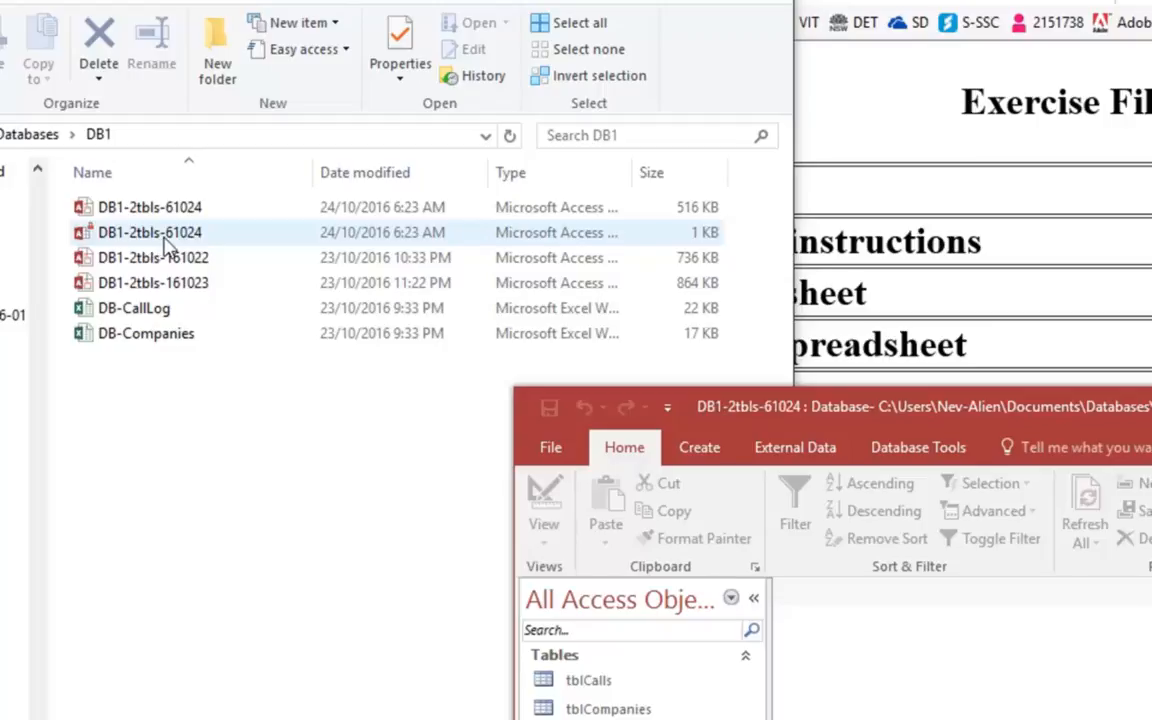
pyautogui.moveTo(1007, 425); pyautogui.dragTo(304, 125)
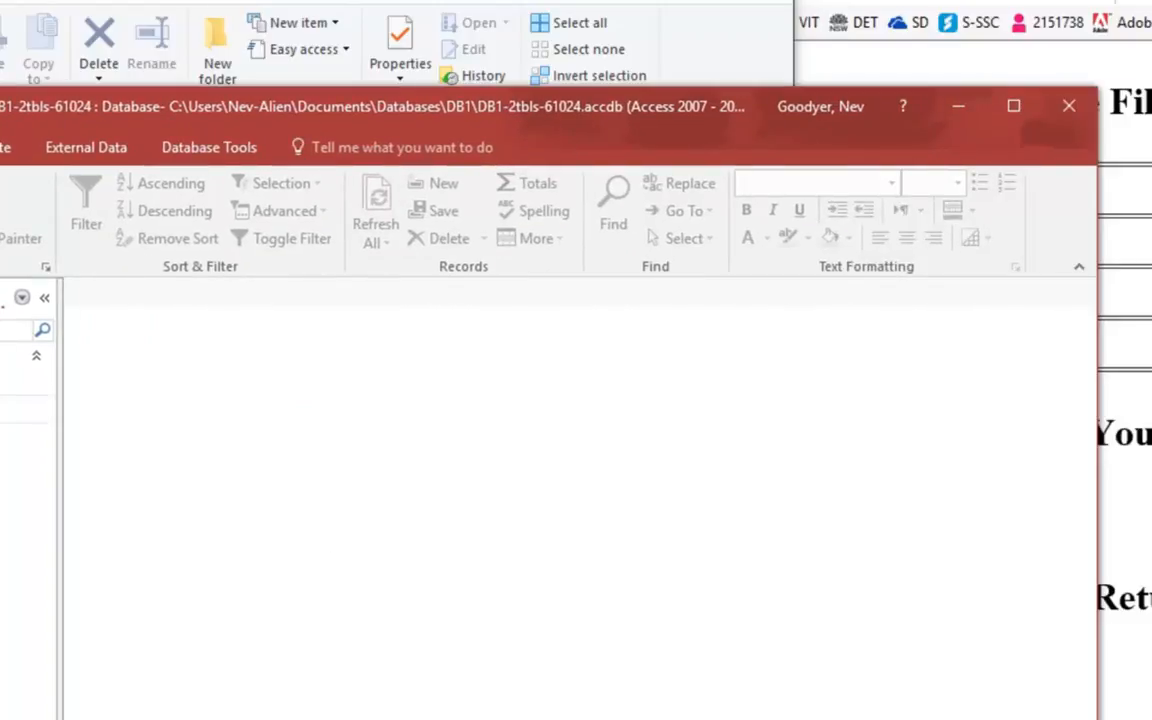
pyautogui.moveTo(455, 18); pyautogui.dragTo(620, 34)
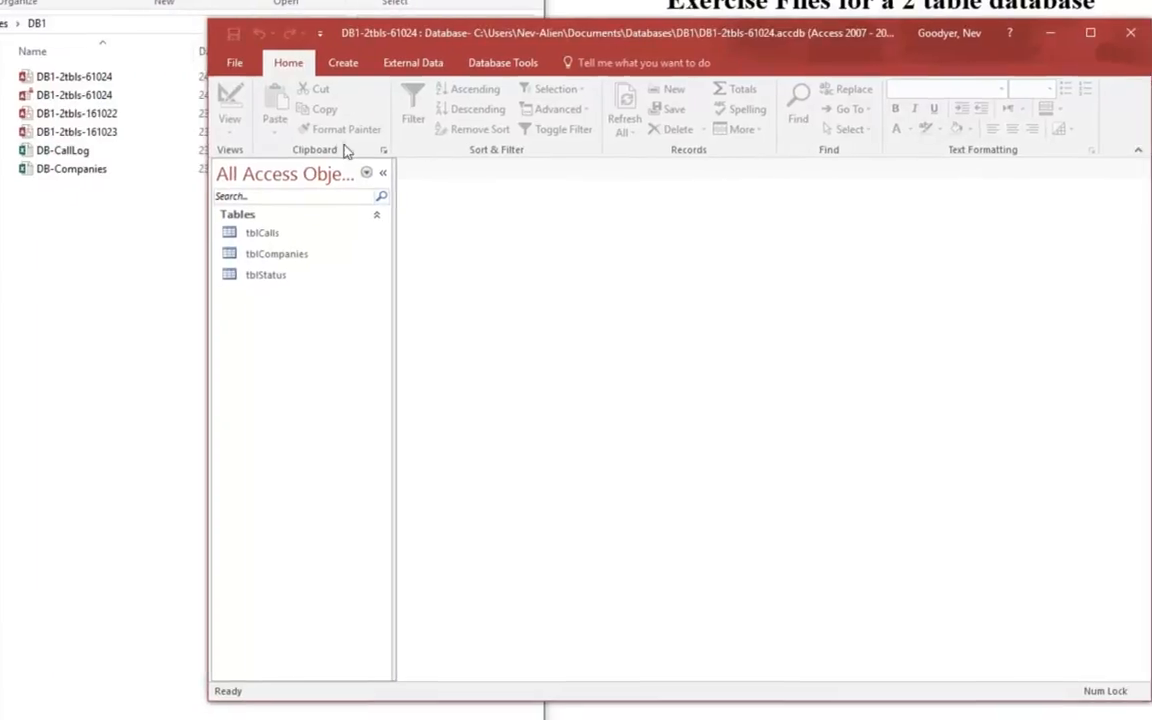
pyautogui.doubleClick(280, 234)
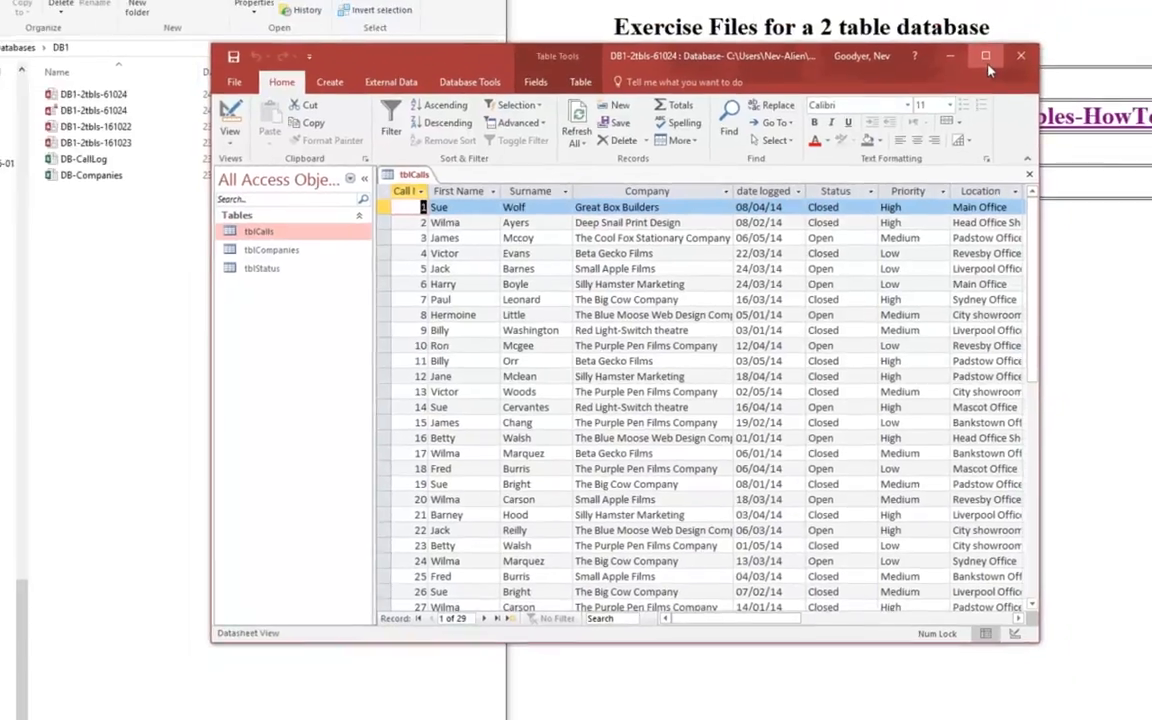
pyautogui.click(1009, 26)
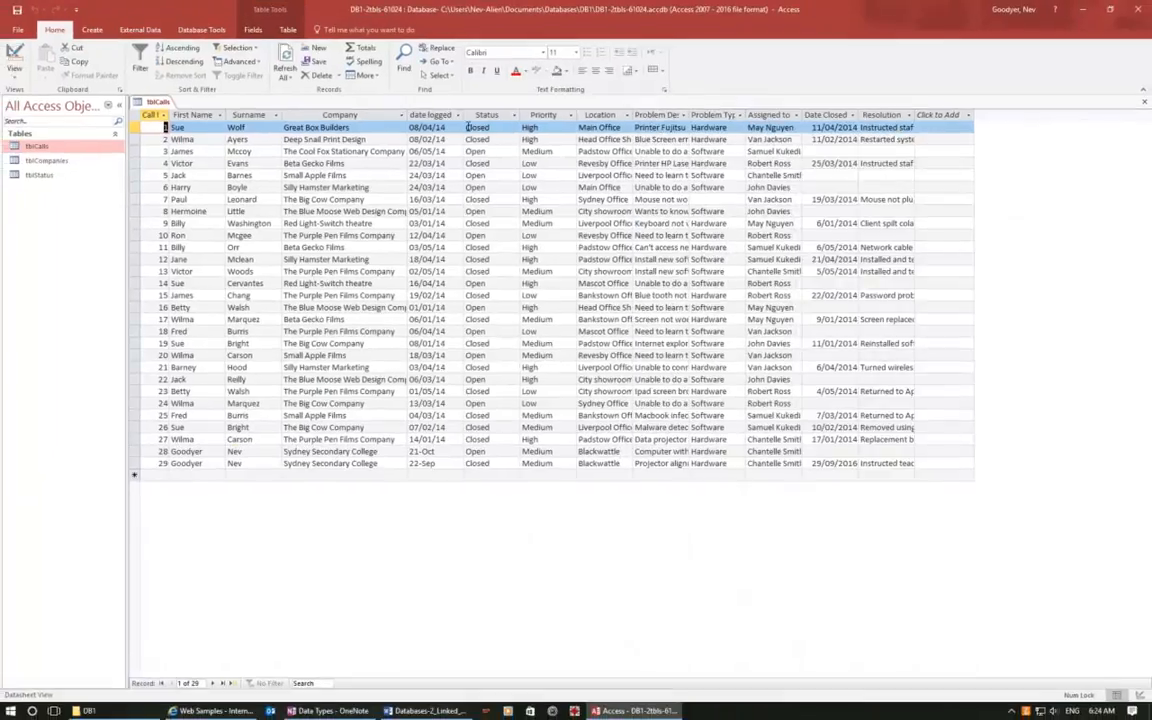
# - Compare the date logged and Date Closed columns in tblCalls, examining the date logged entries of records 28 and 29
pyautogui.click(434, 115)
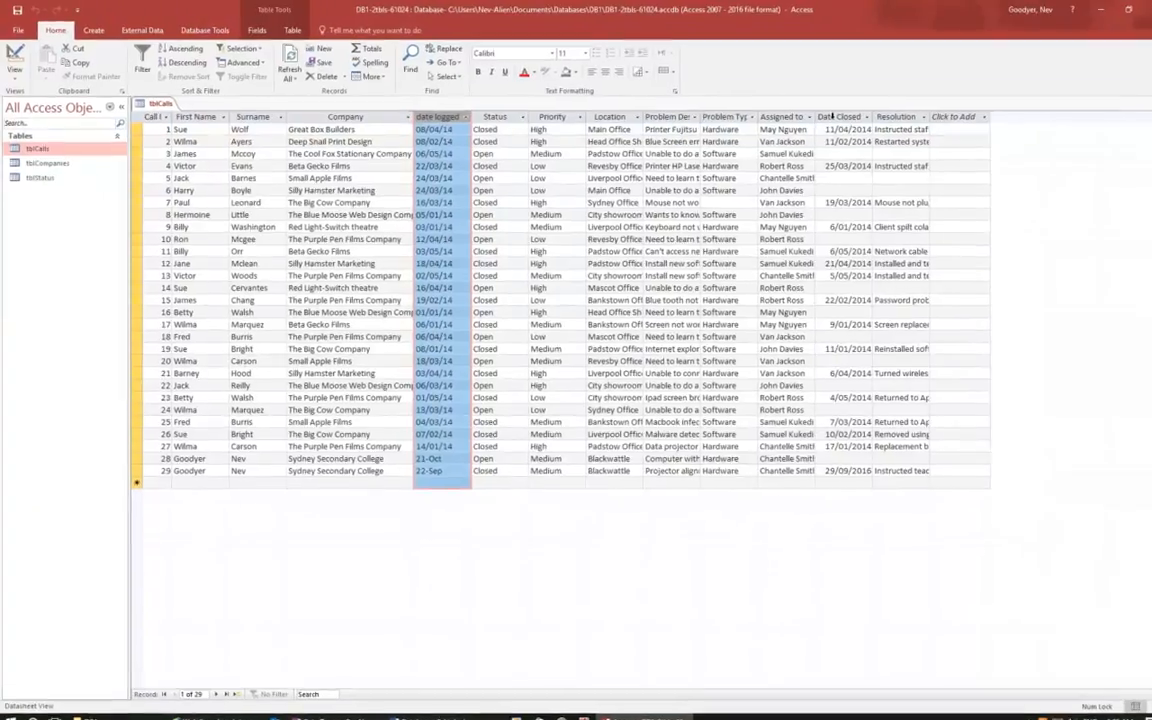
pyautogui.click(822, 115)
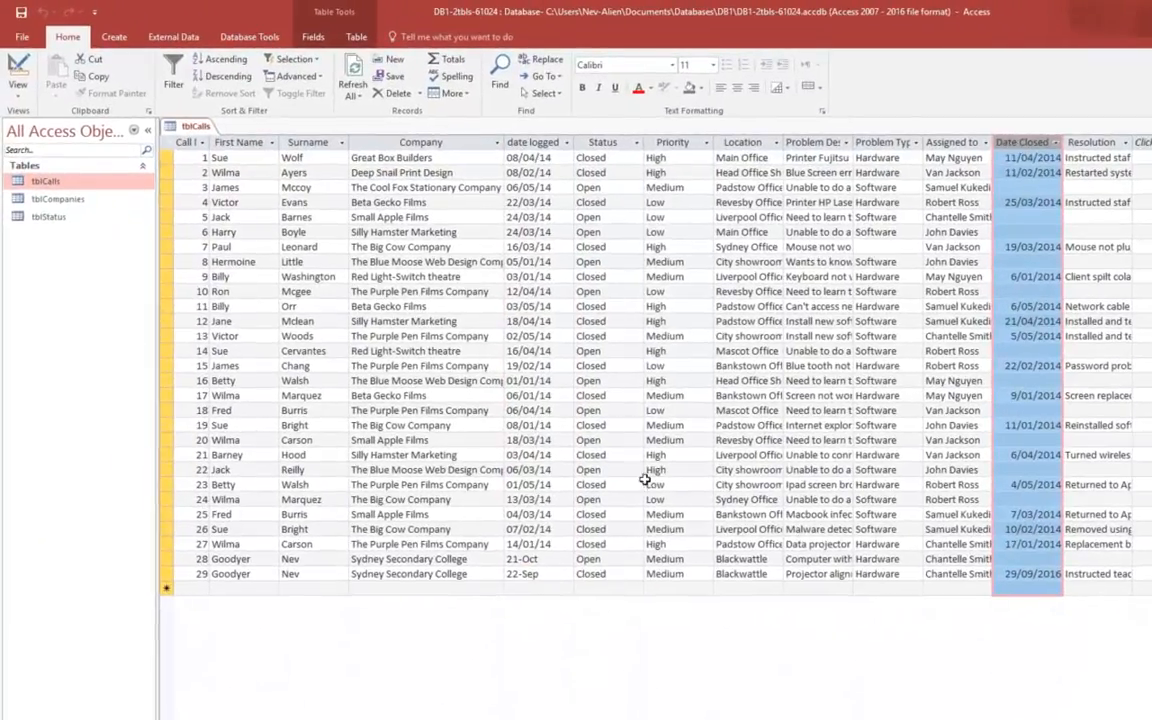
pyautogui.click(549, 563)
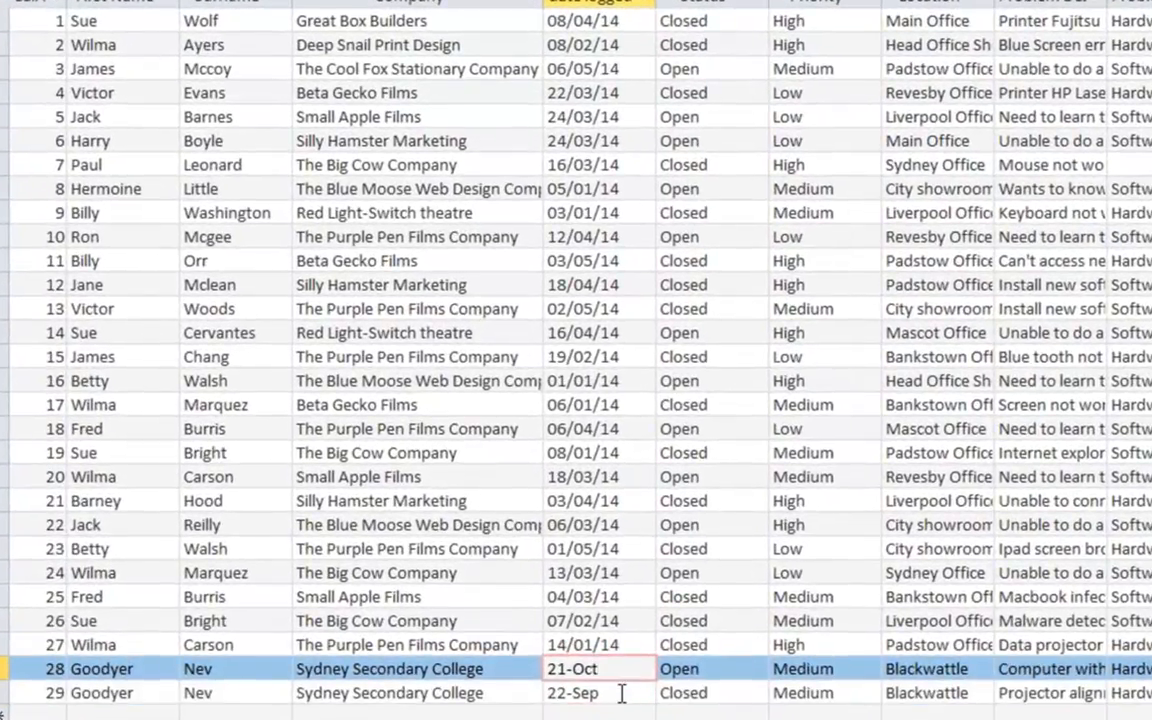
pyautogui.click(621, 693)
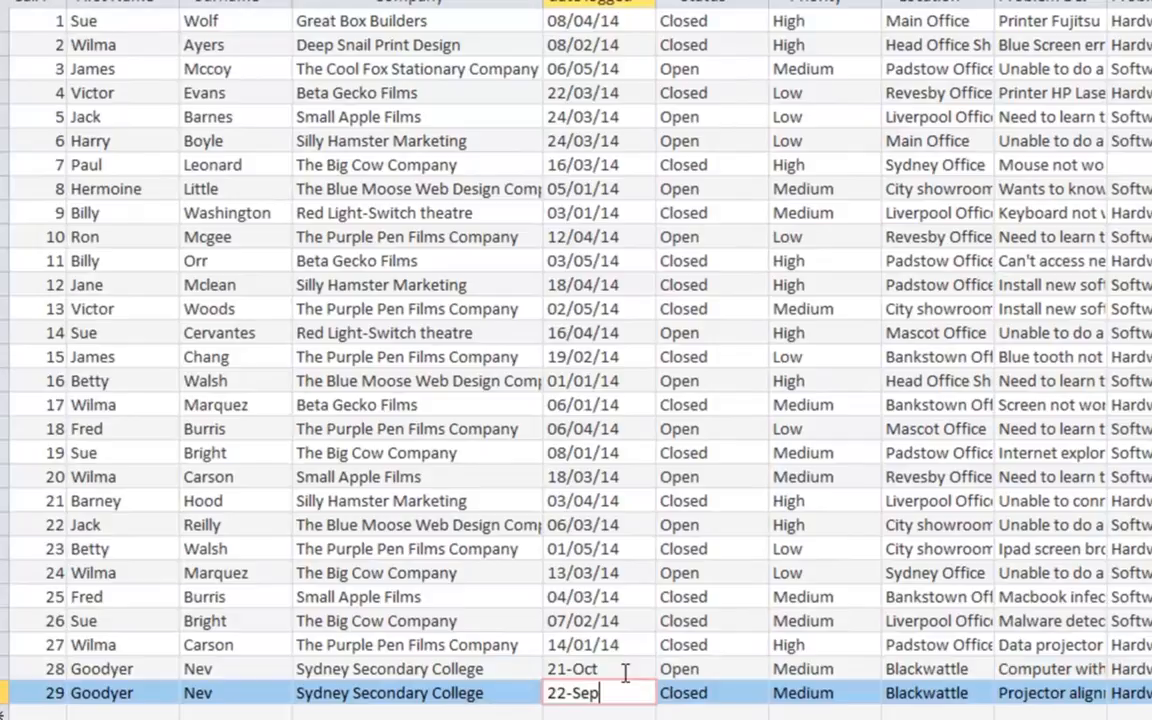
pyautogui.click(620, 671)
pyautogui.click(620, 690)
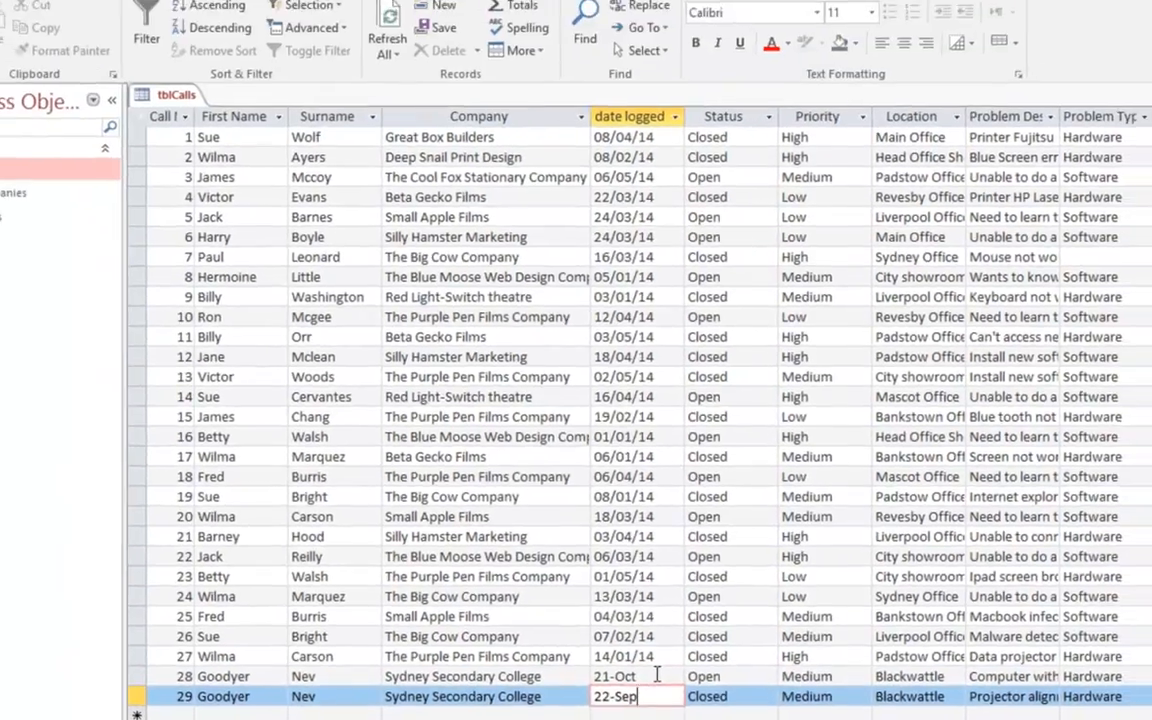
pyautogui.click(657, 676)
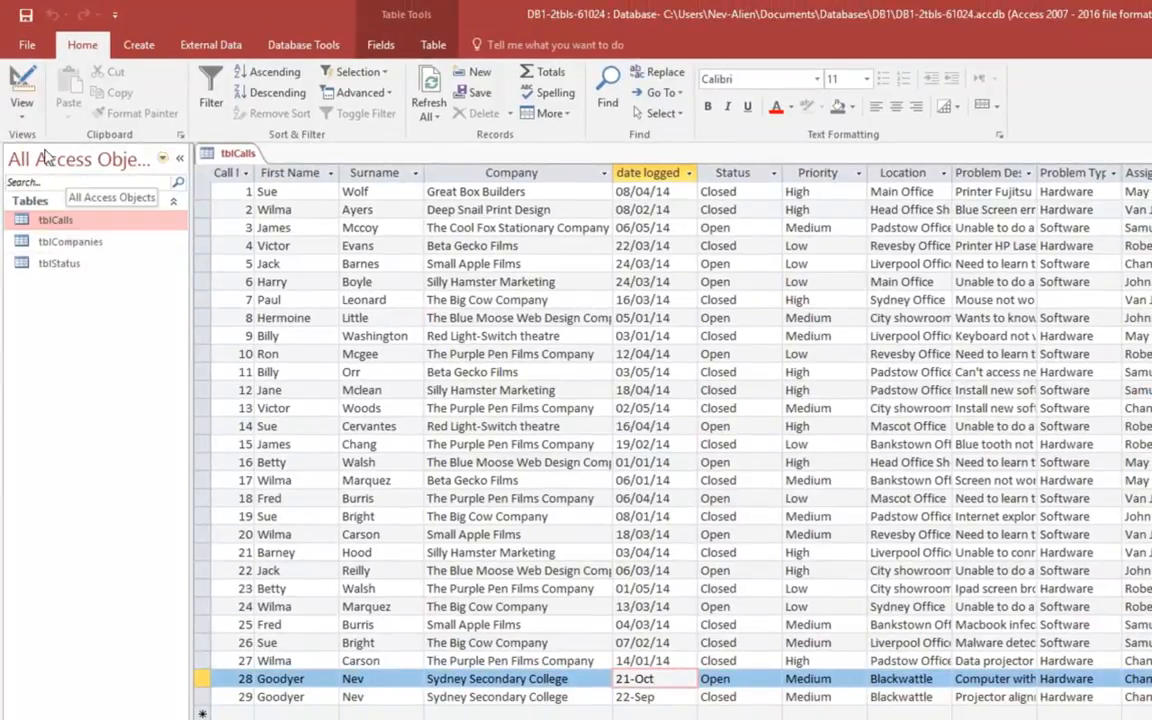
# - Switch the tblCalls table to Design View
pyautogui.rightClick(36, 224)
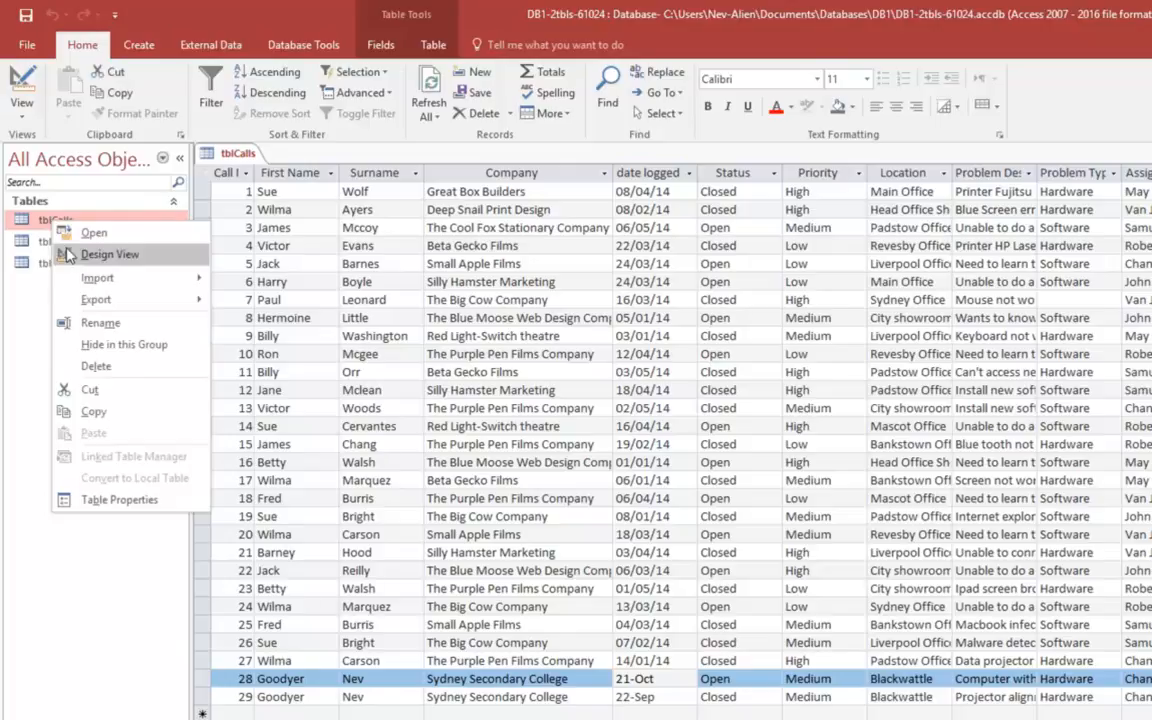
pyautogui.rightClick(58, 222)
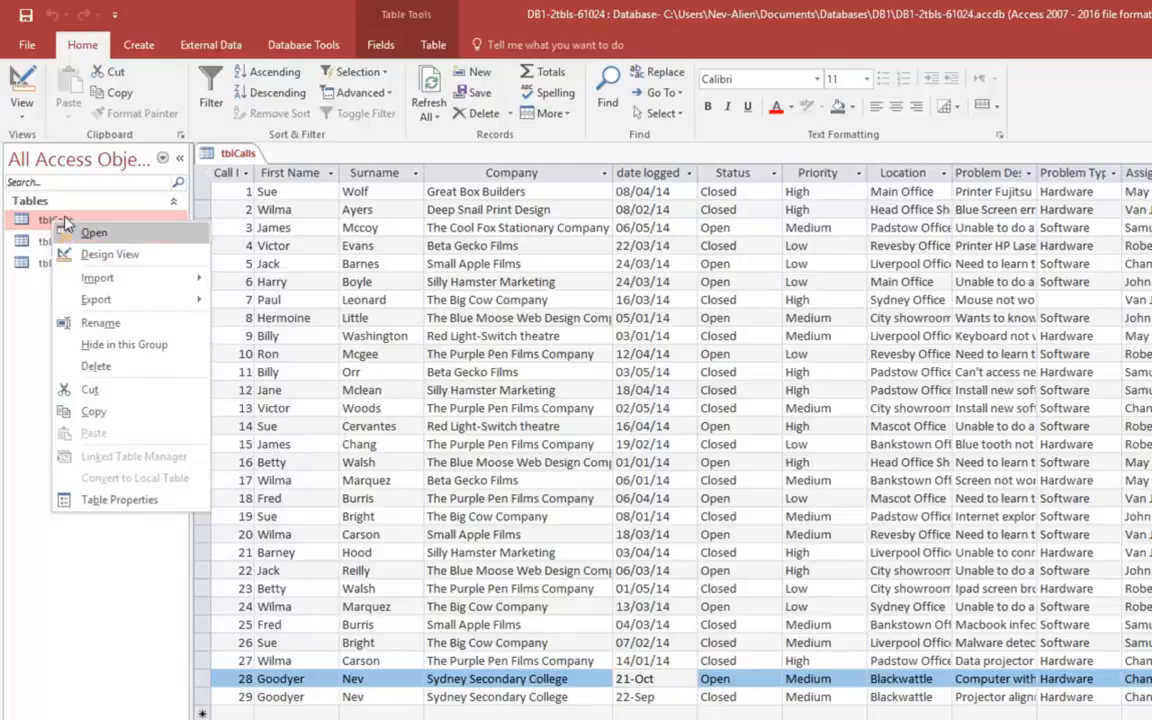
pyautogui.click(22, 80)
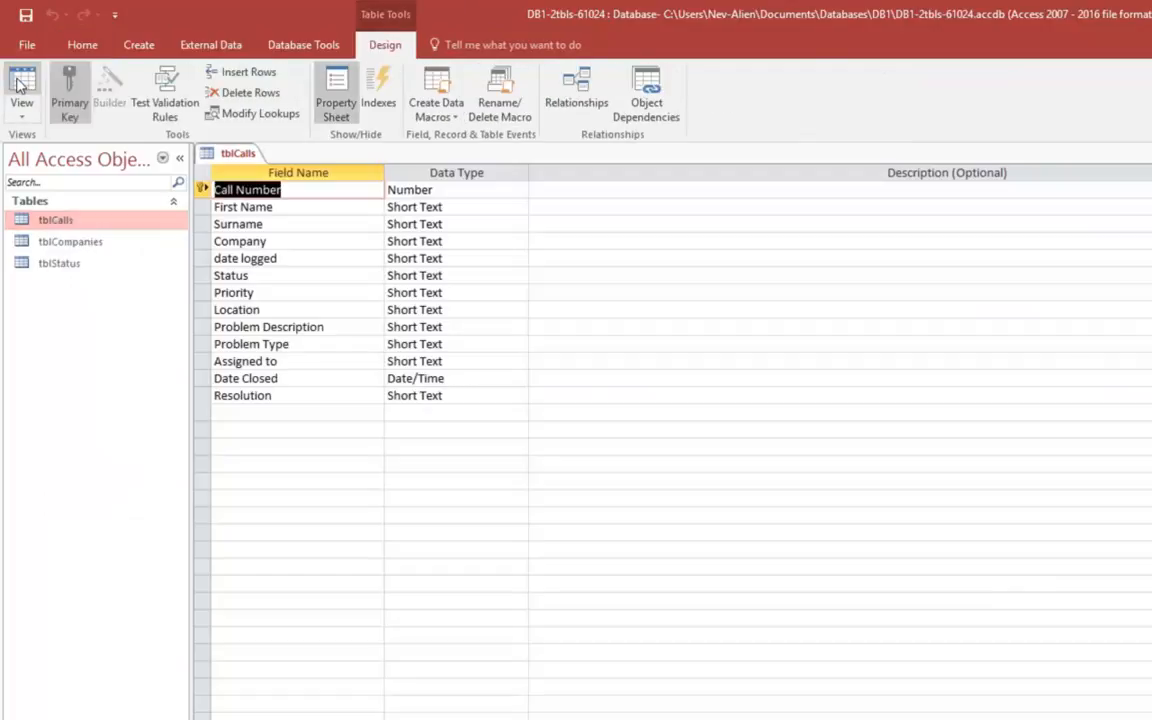
# - Change the date logged field's data type to Date/Time, save tblCalls and switch it to Datasheet View
pyautogui.click(285, 258)
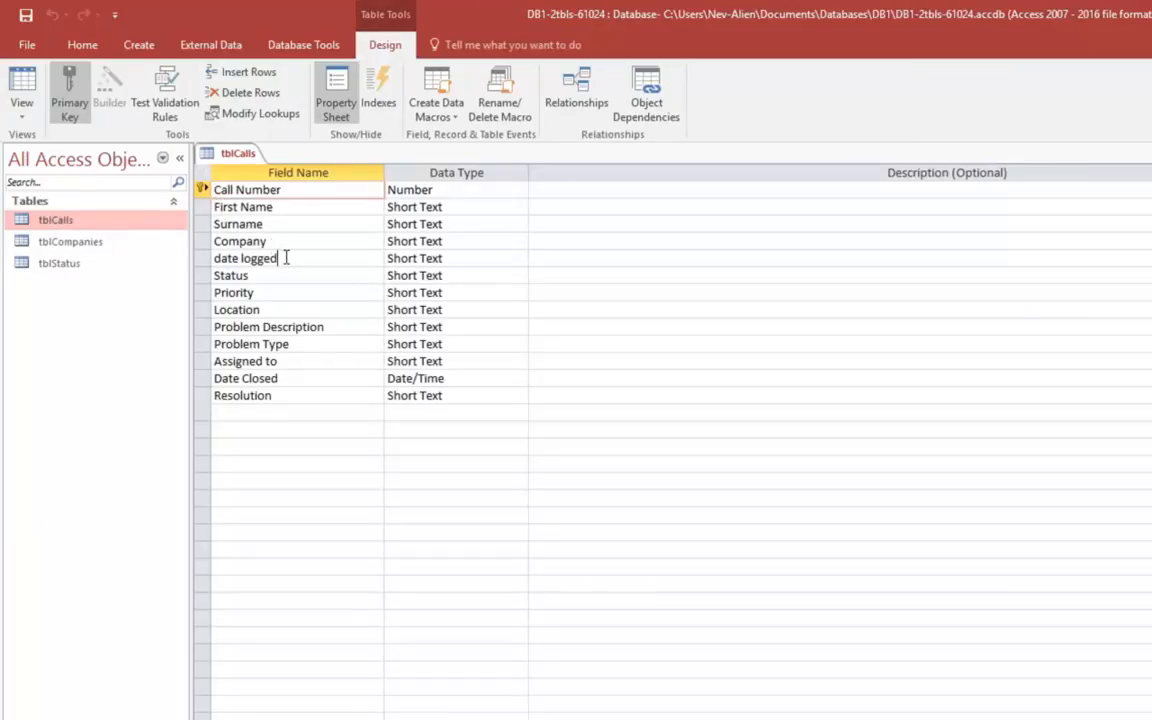
pyautogui.click(420, 258)
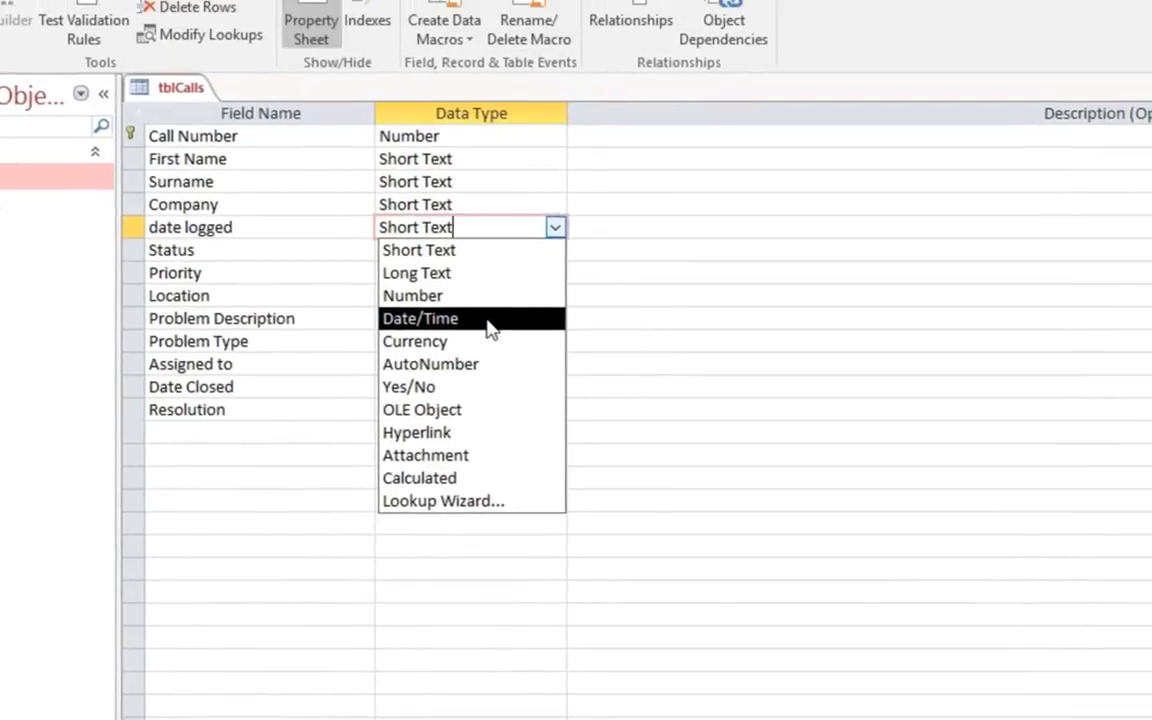
pyautogui.click(488, 320)
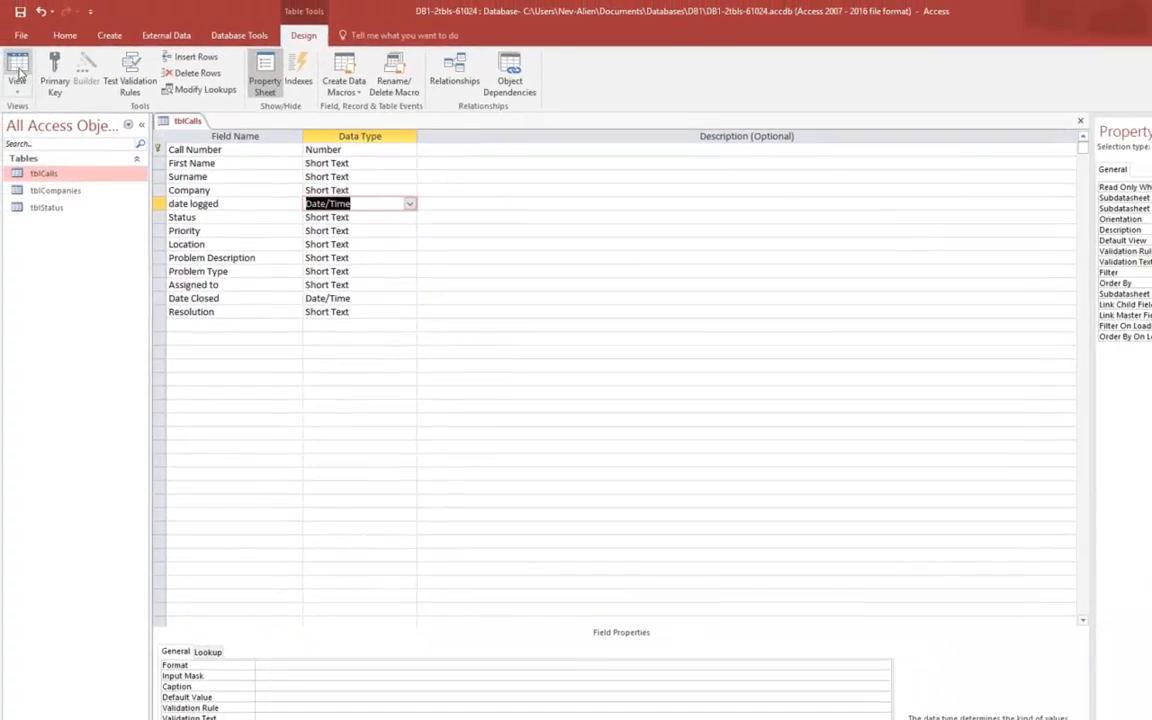
pyautogui.click(18, 75)
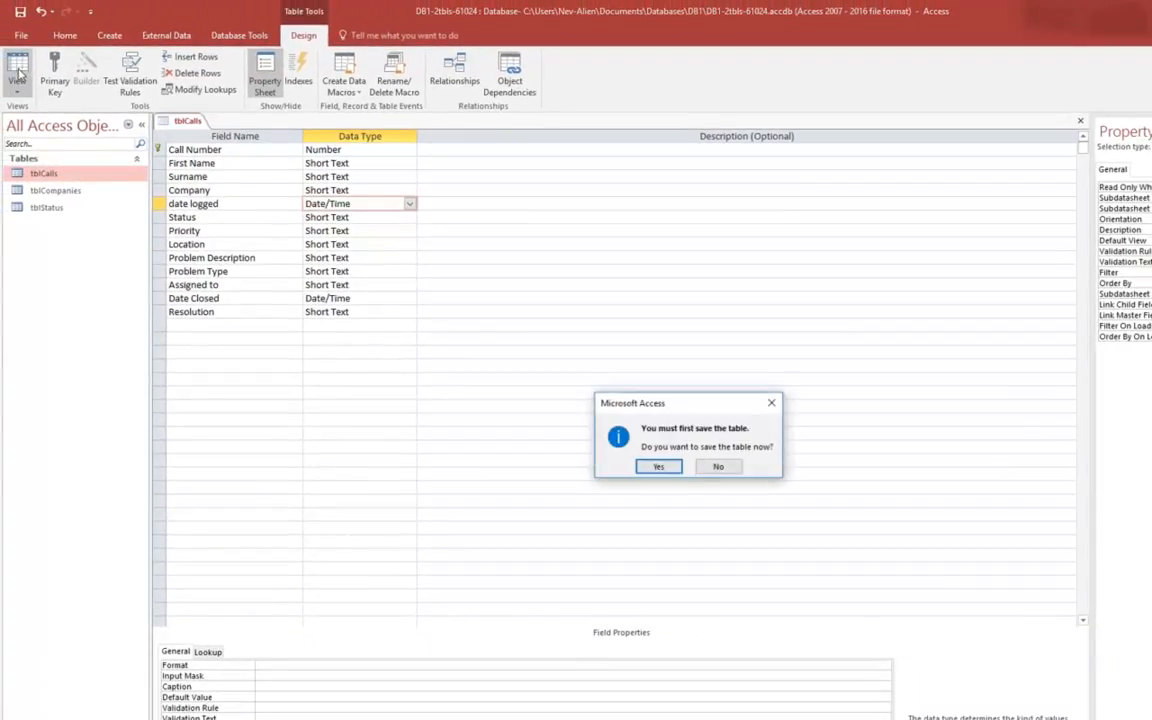
pyautogui.click(660, 467)
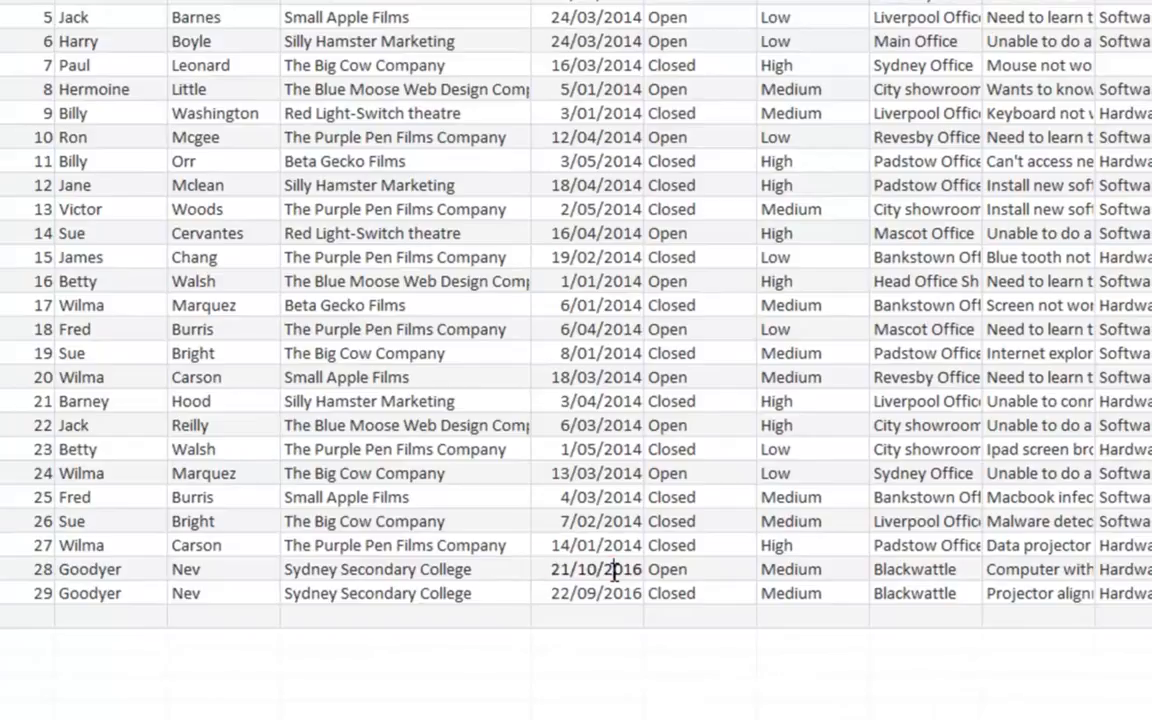
# - Examine the date logged entries of records 27 to 29 and the date logged column in the tblCalls datasheet
pyautogui.click(616, 569)
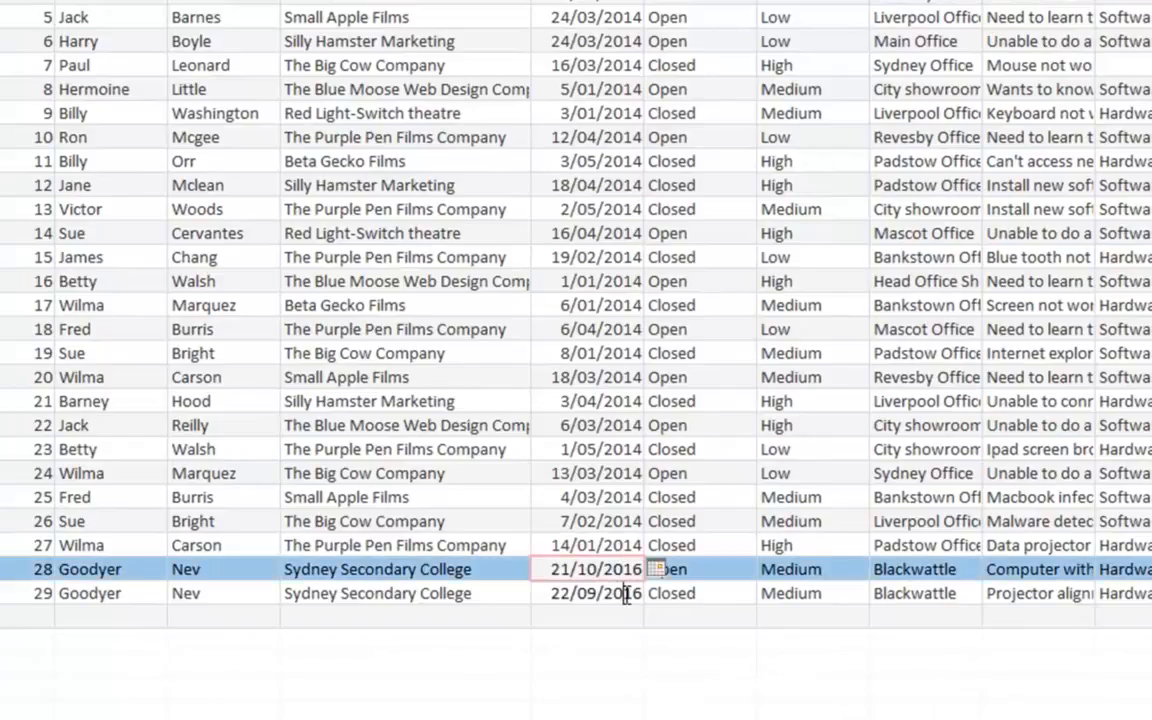
pyautogui.press('Down')
pyautogui.click(624, 545)
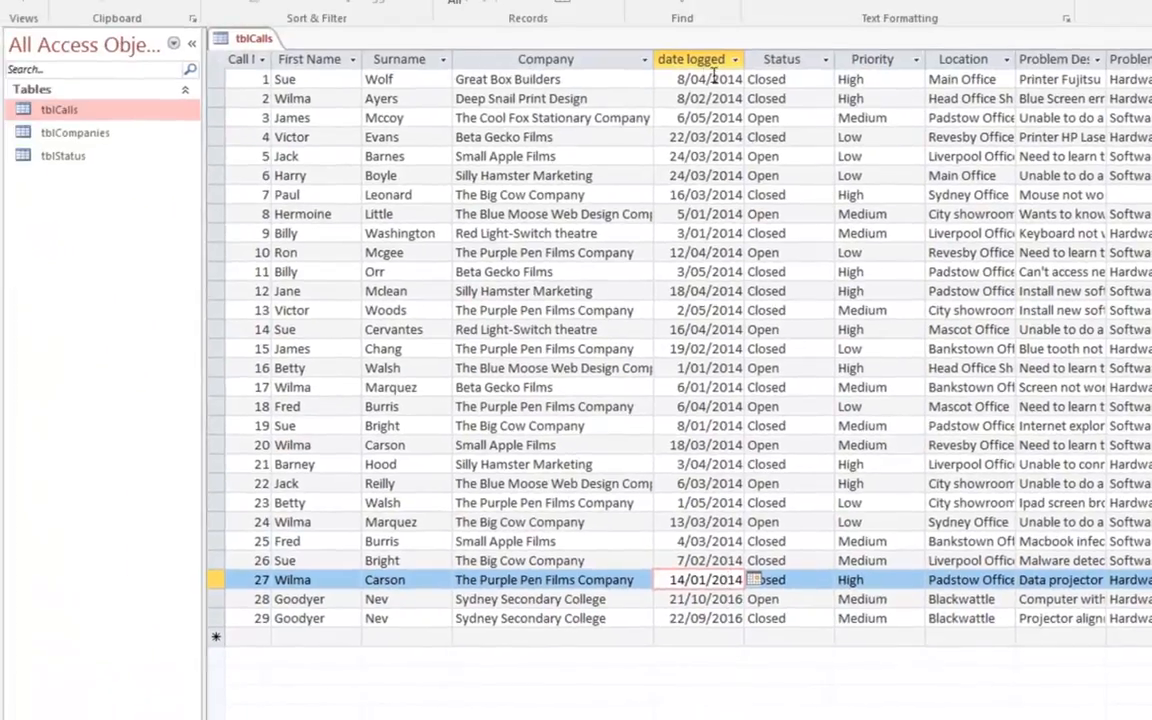
pyautogui.click(707, 59)
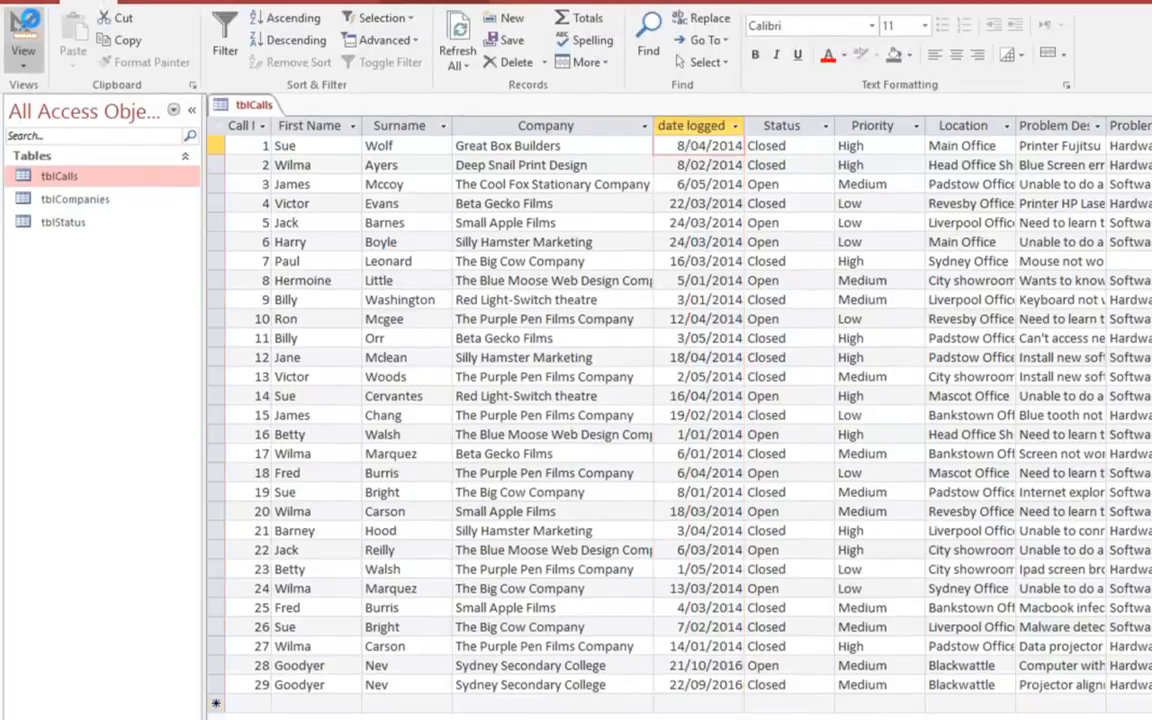
# - Set the date logged field's format to General Date in Design View, save tblCalls and return to Datasheet View
pyautogui.click(30, 92)
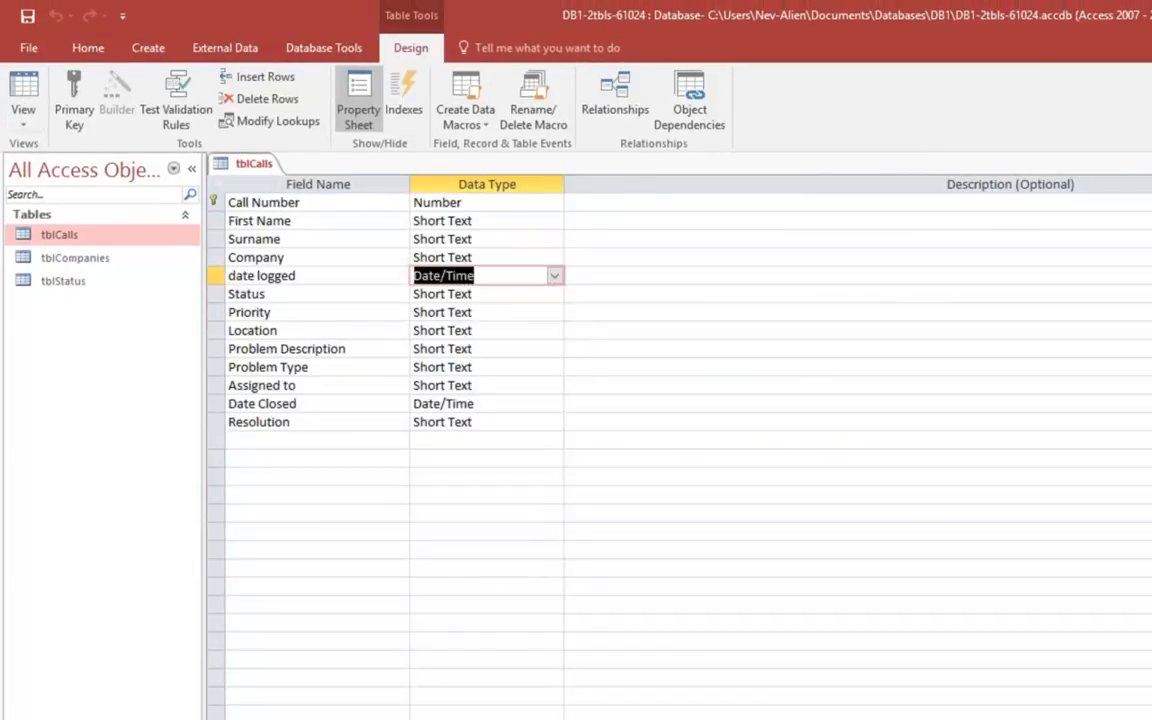
pyautogui.press('F6')
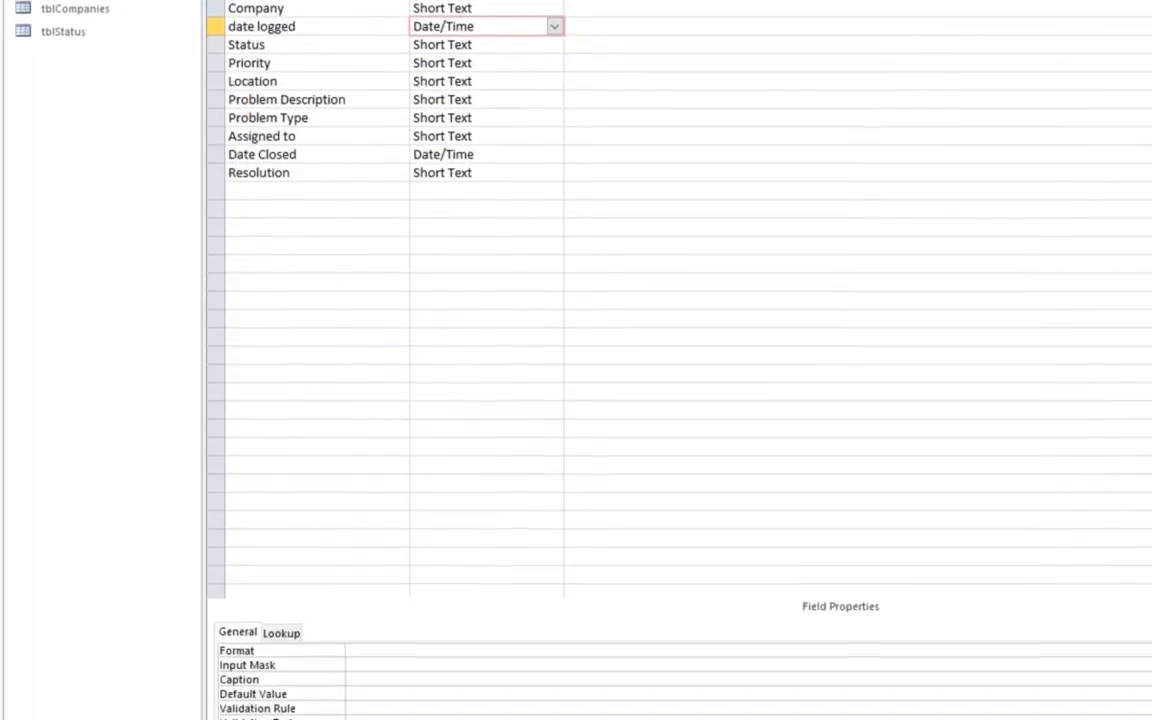
pyautogui.click(1148, 465)
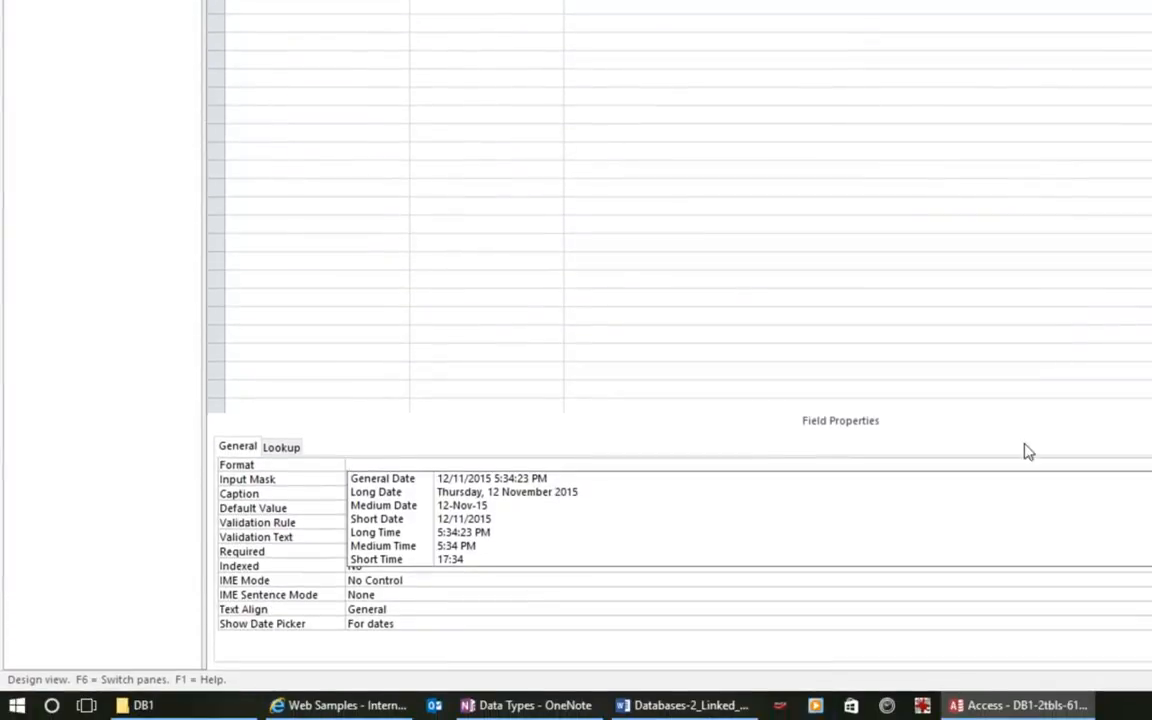
pyautogui.click(557, 480)
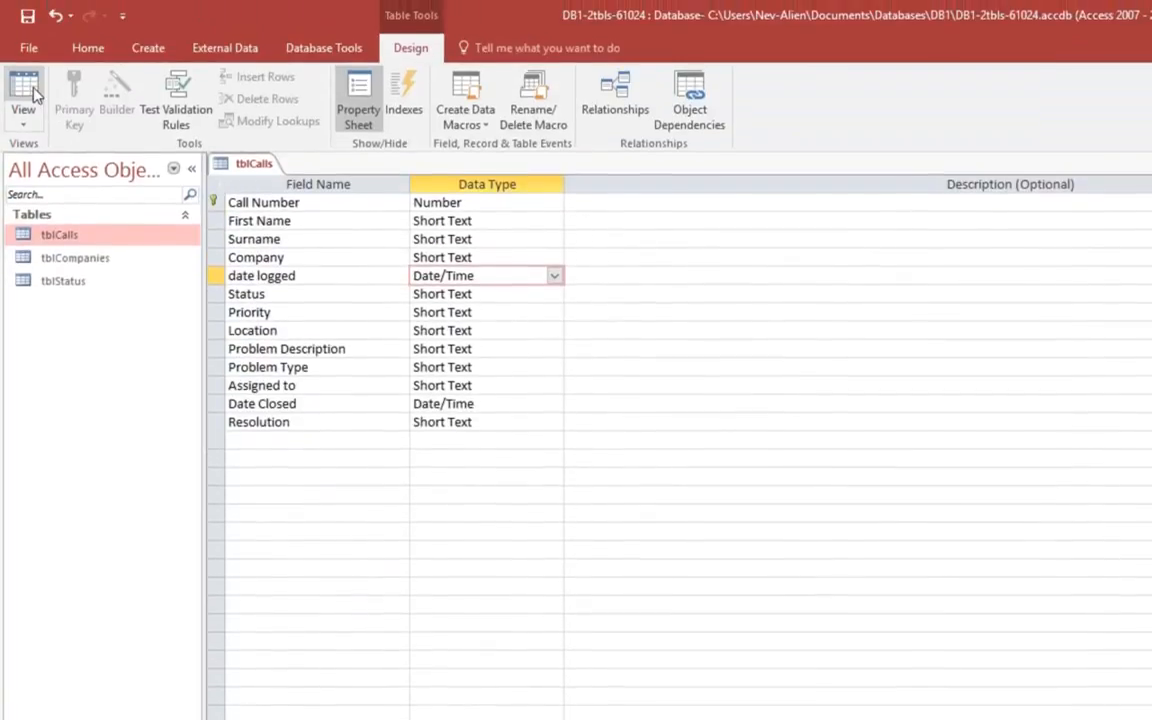
pyautogui.click(33, 88)
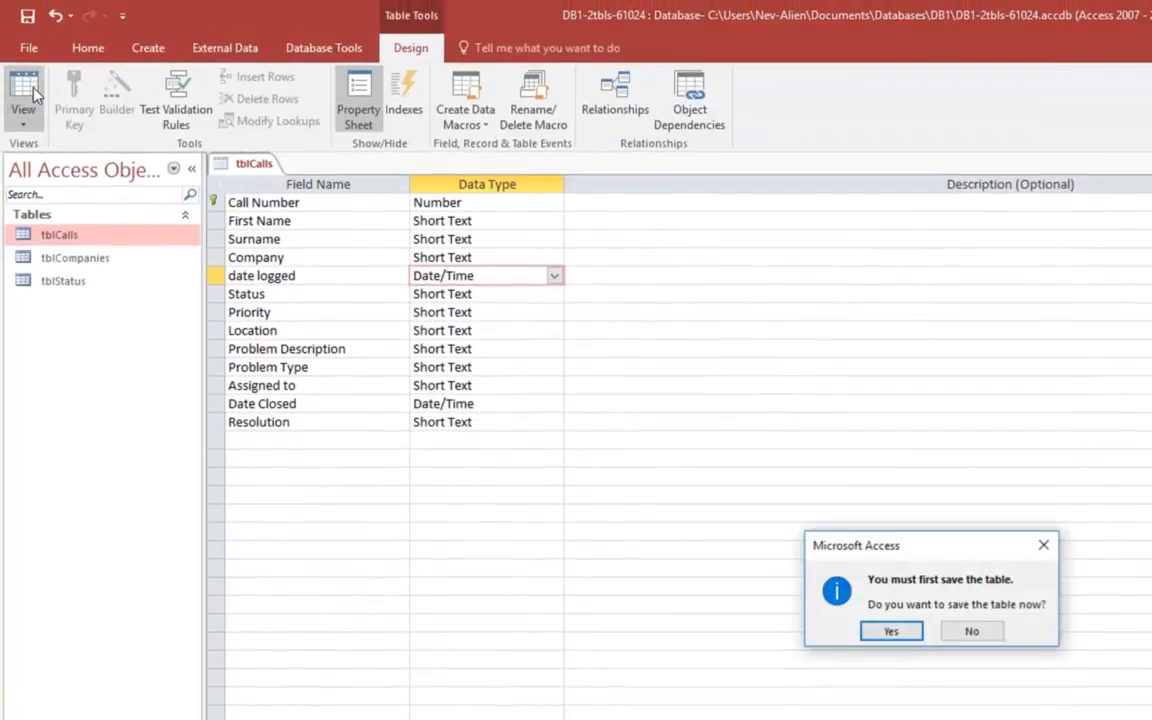
pyautogui.click(885, 633)
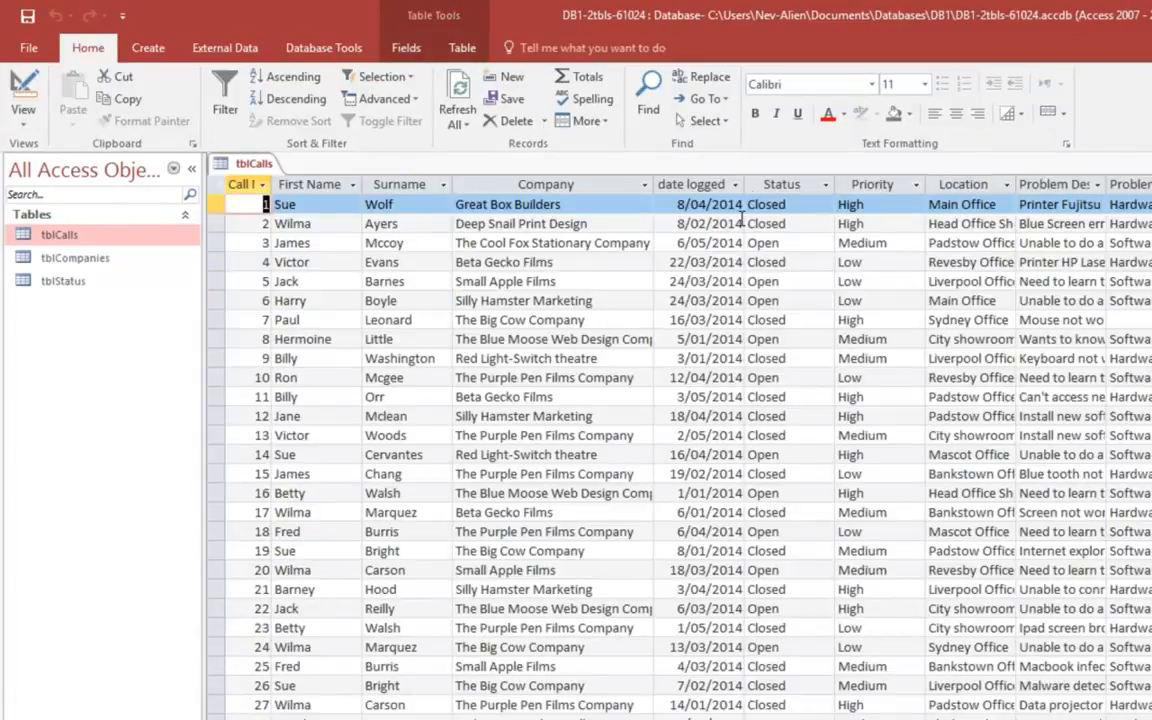
# - Fit the date logged column's width to its contents and reopen tblCalls in Design View
pyautogui.moveTo(743, 187); pyautogui.dragTo(872, 190)
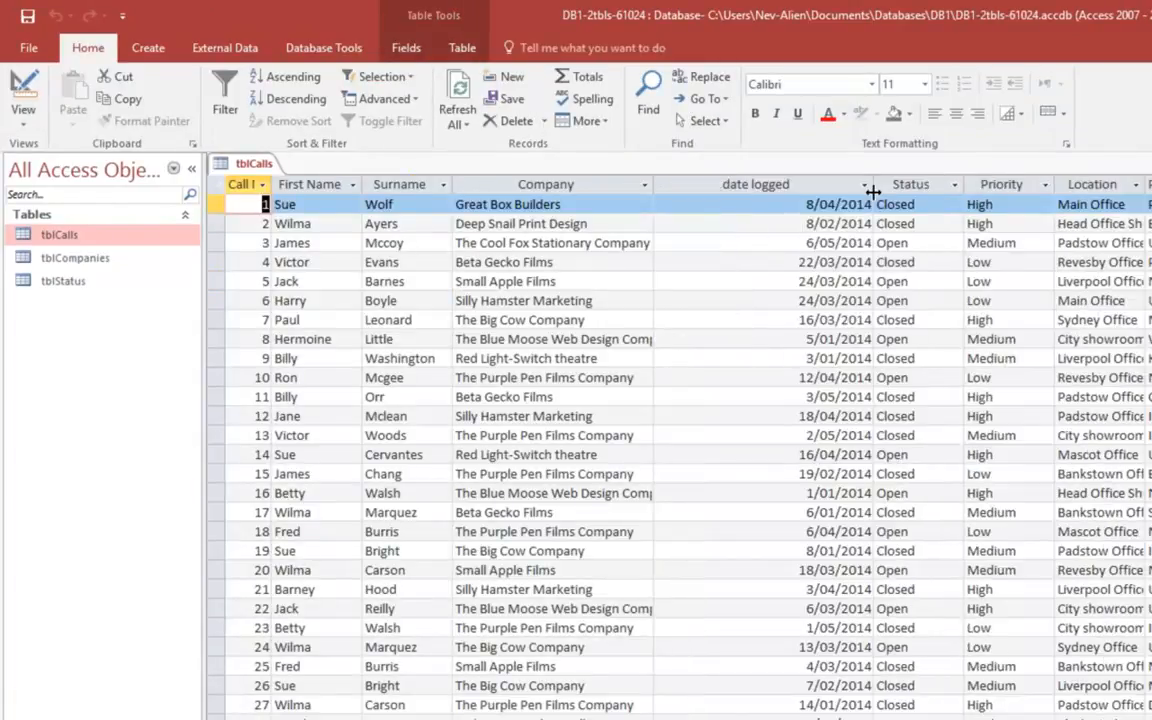
pyautogui.doubleClick(872, 190)
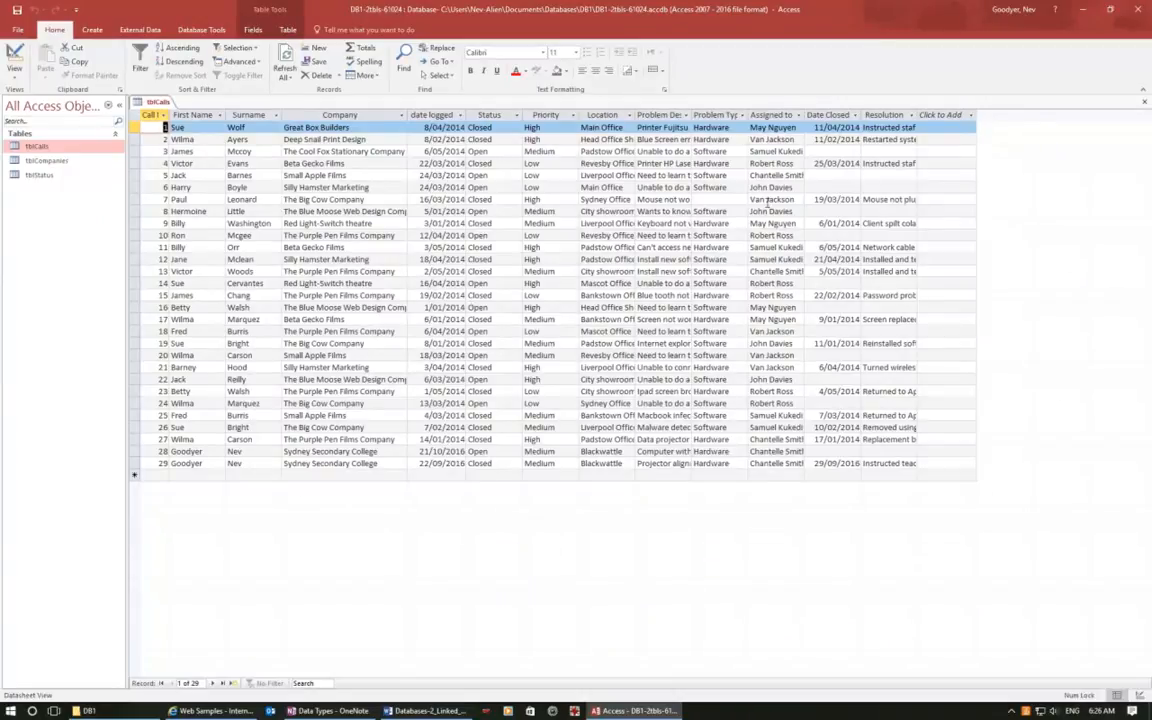
pyautogui.rightClick(44, 150)
pyautogui.click(59, 170)
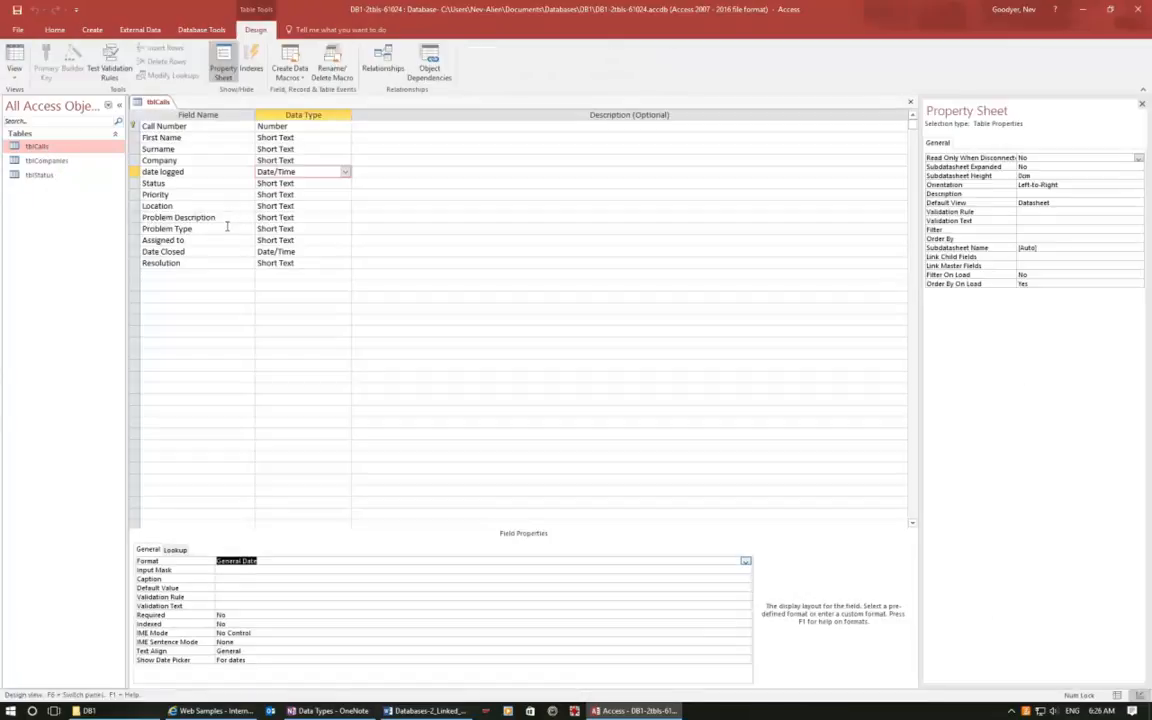
# - Check the data type assigned to the Date Closed field
pyautogui.click(431, 372)
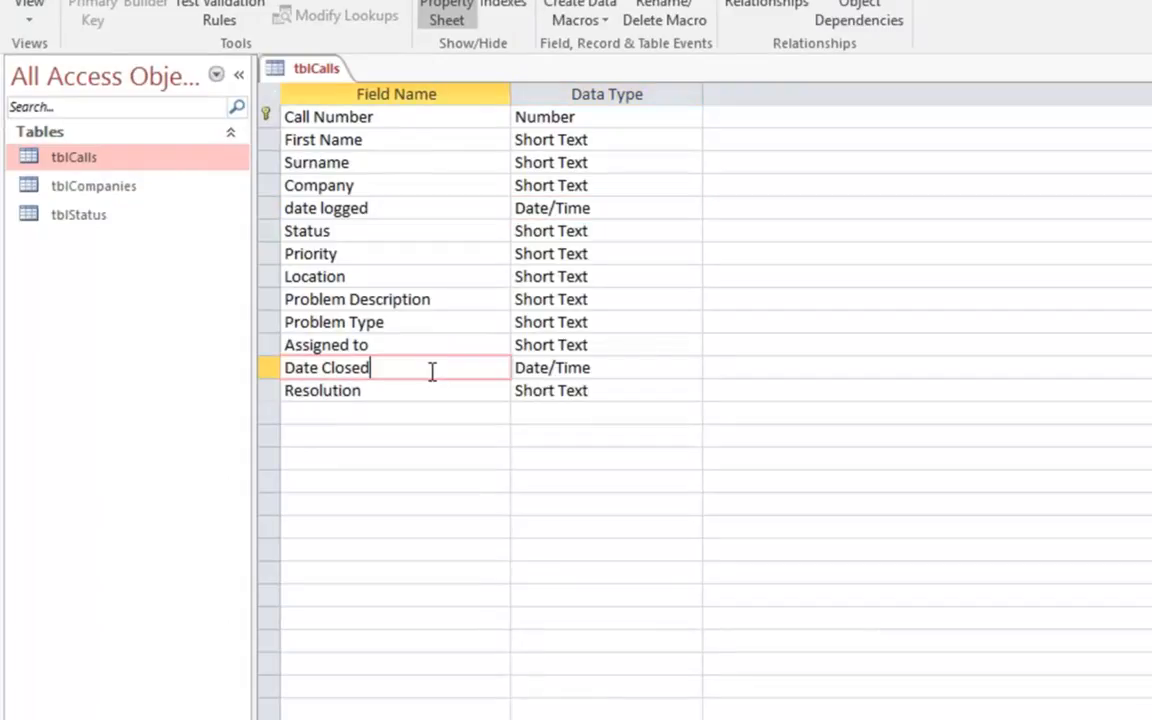
pyautogui.click(631, 372)
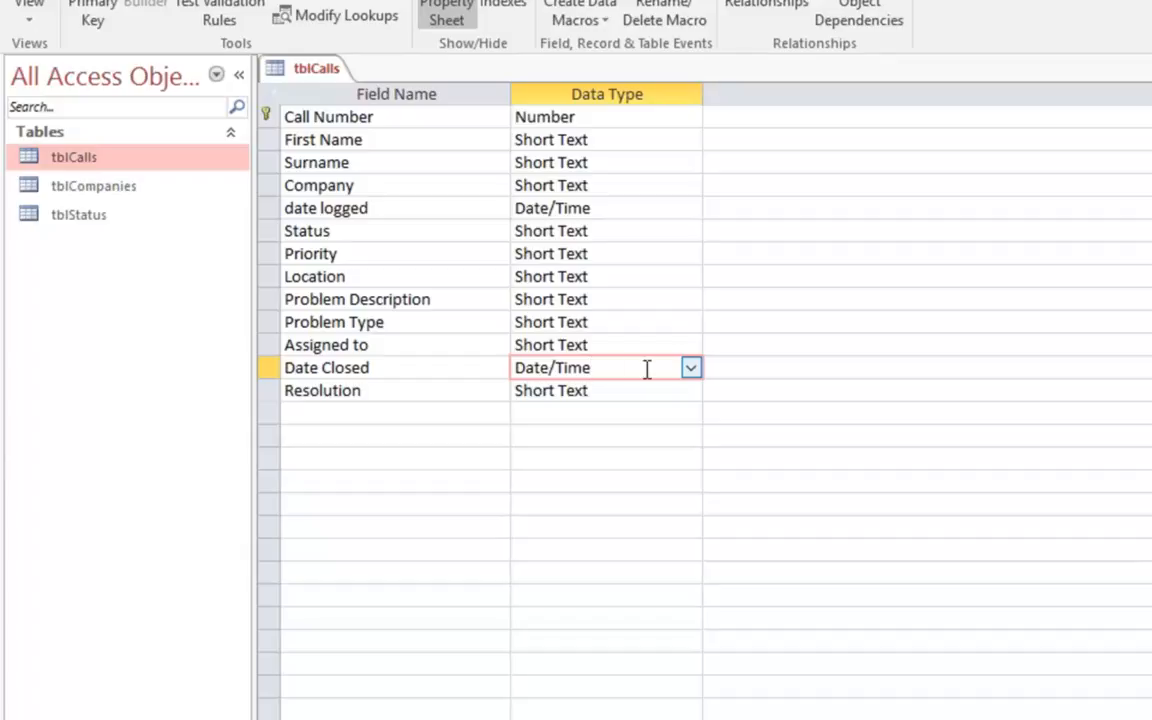
pyautogui.click(370, 371)
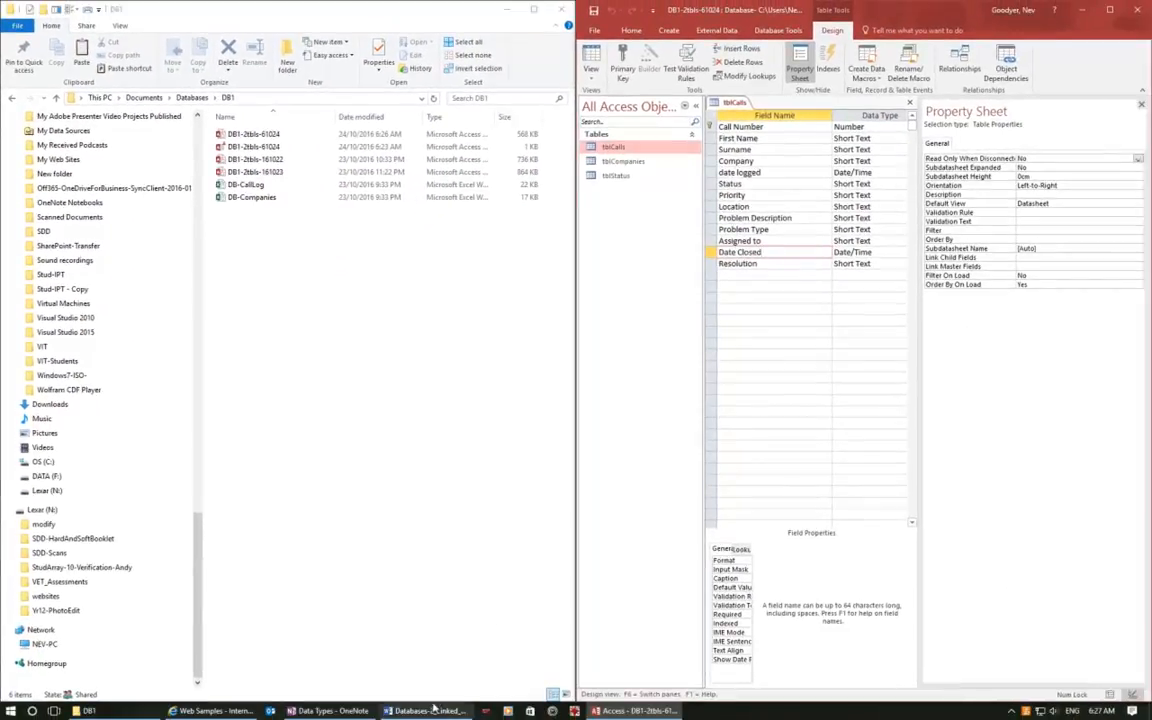
# - Widen the Access window and bring up the Databases-2_Linked_Tables-How-To Word document beside it
pyautogui.click(425, 710)
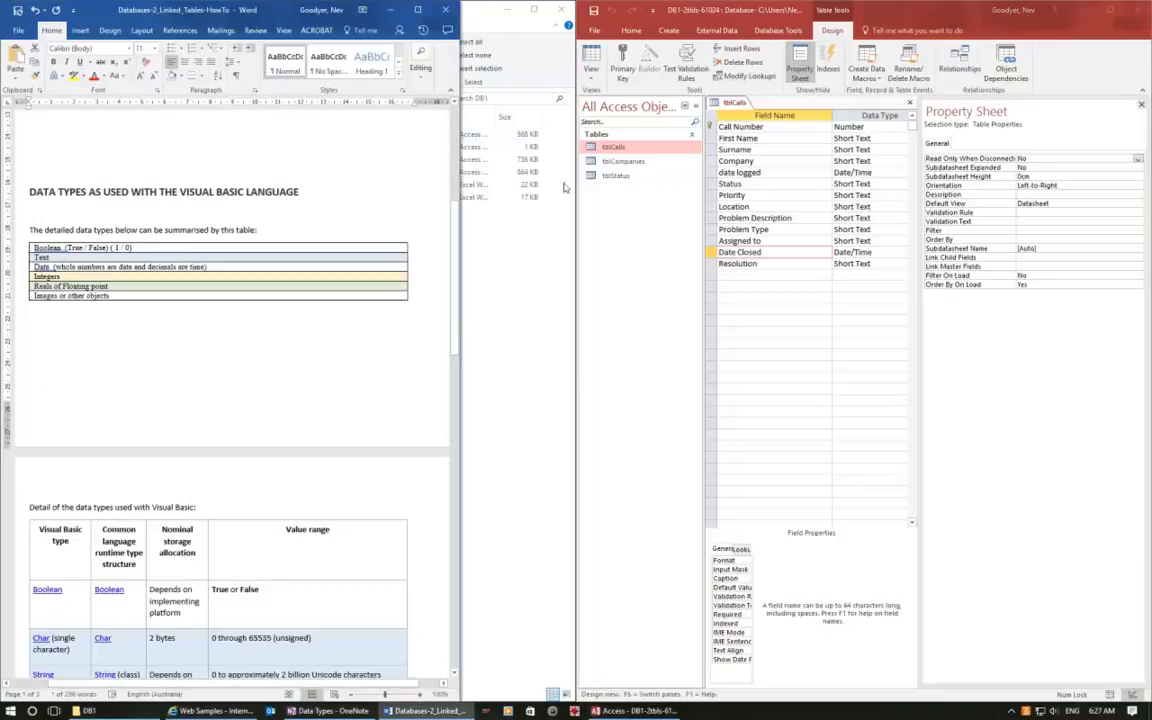
pyautogui.moveTo(576, 198); pyautogui.dragTo(503, 206)
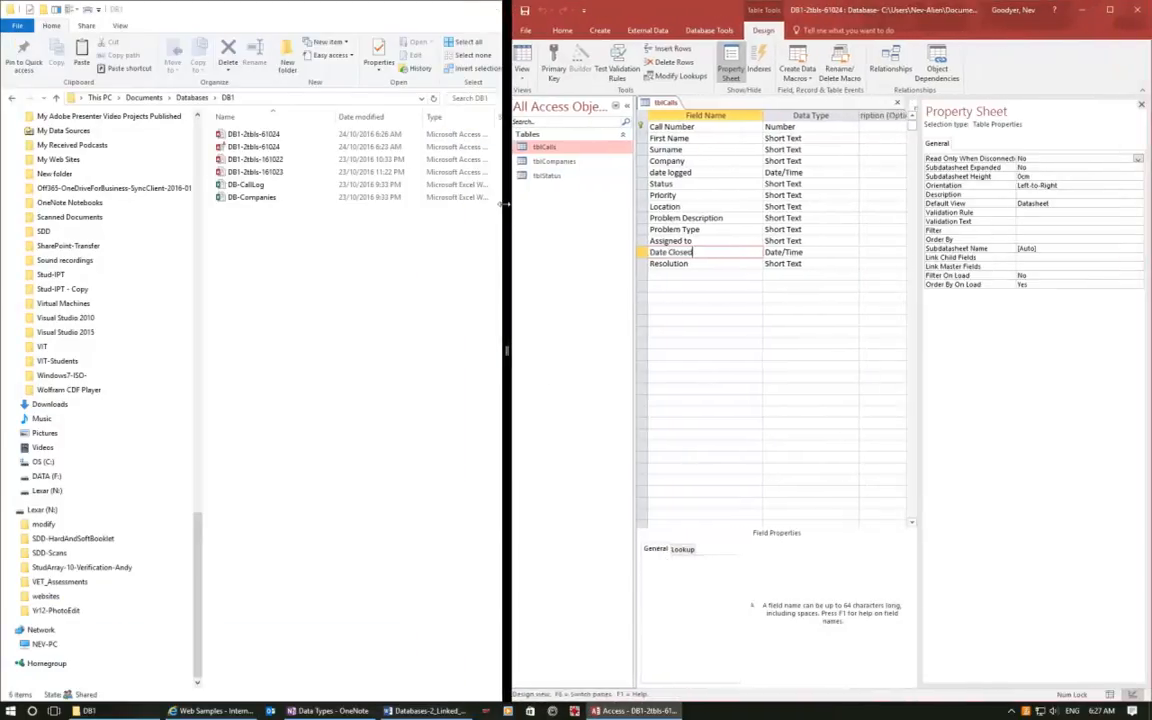
pyautogui.click(408, 711)
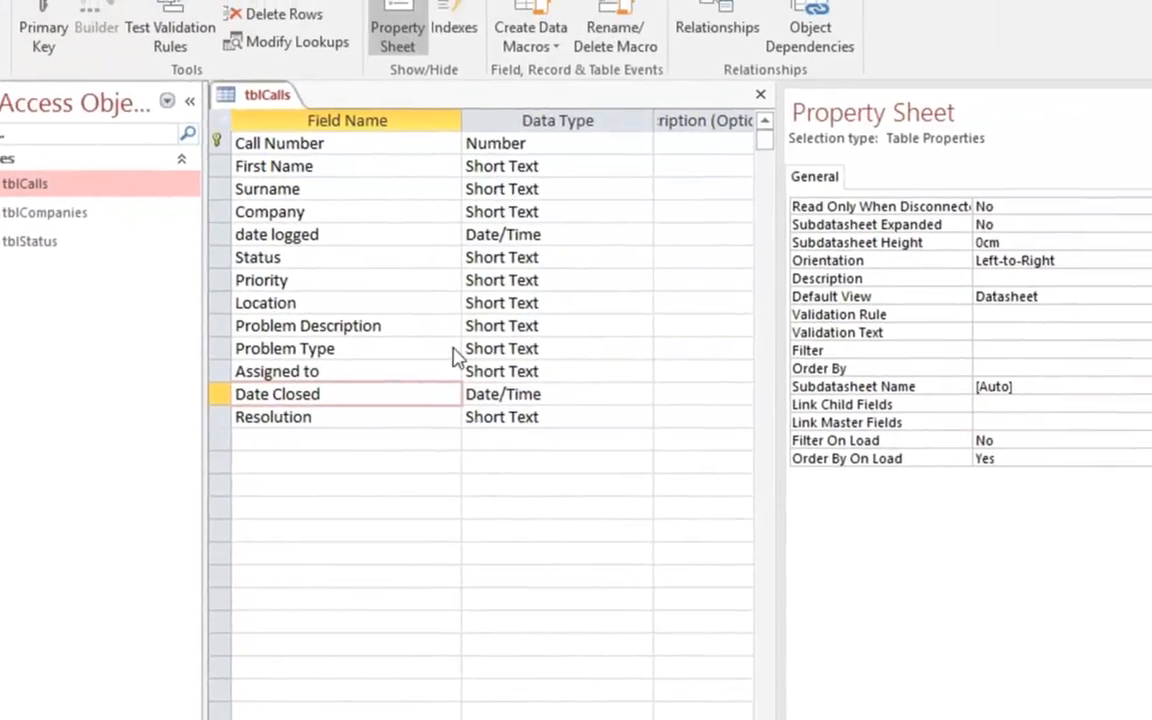
# - Review the data types available for the Status field, including Yes/No, without changing its type
pyautogui.click(330, 258)
pyautogui.click(565, 256)
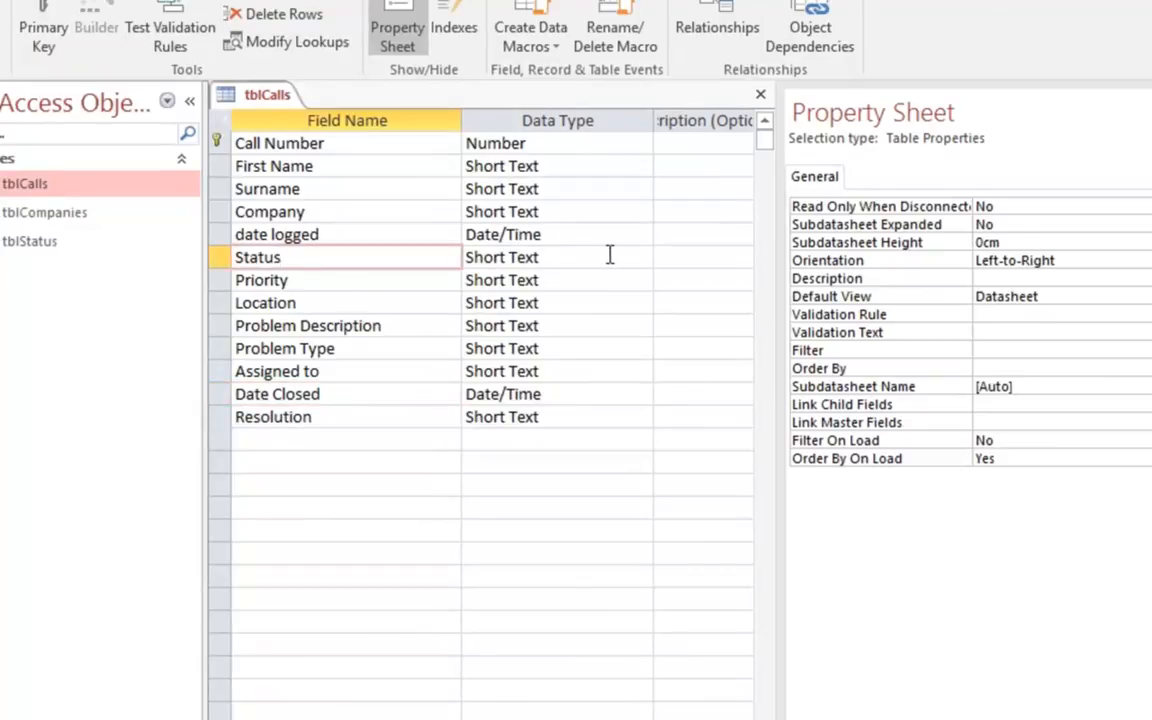
pyautogui.click(640, 257)
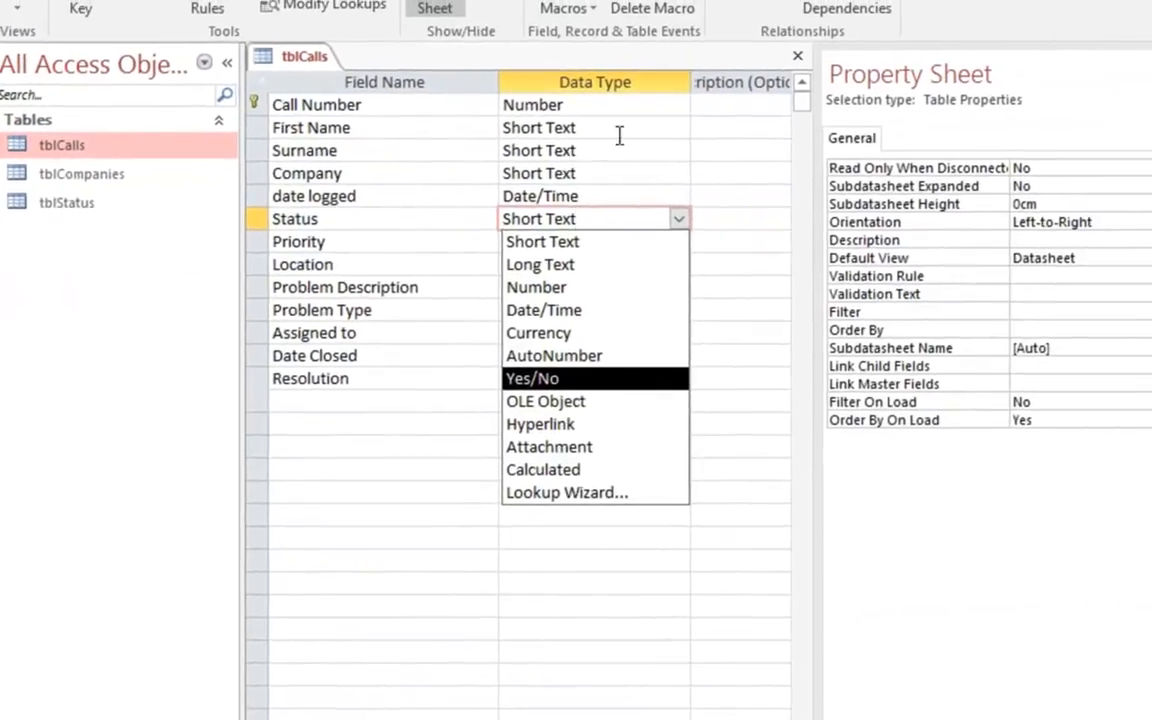
# - Keep Short Text as the First Name field's data type and set its field size to 50
pyautogui.click(619, 133)
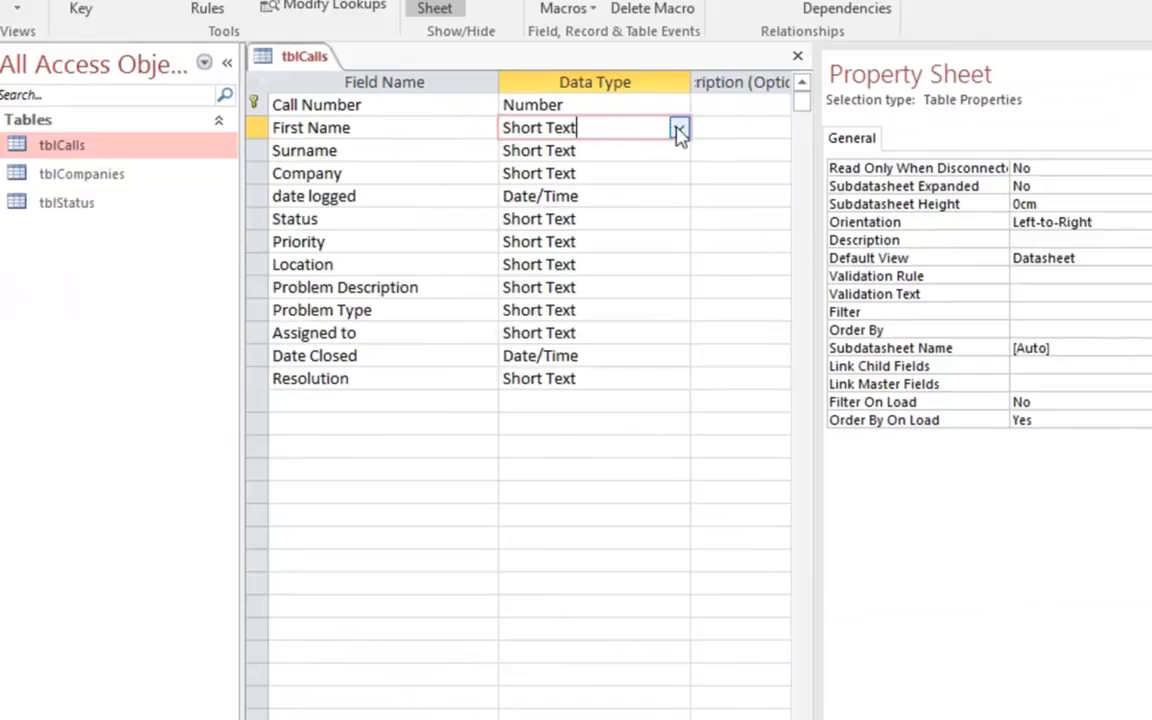
pyautogui.click(679, 130)
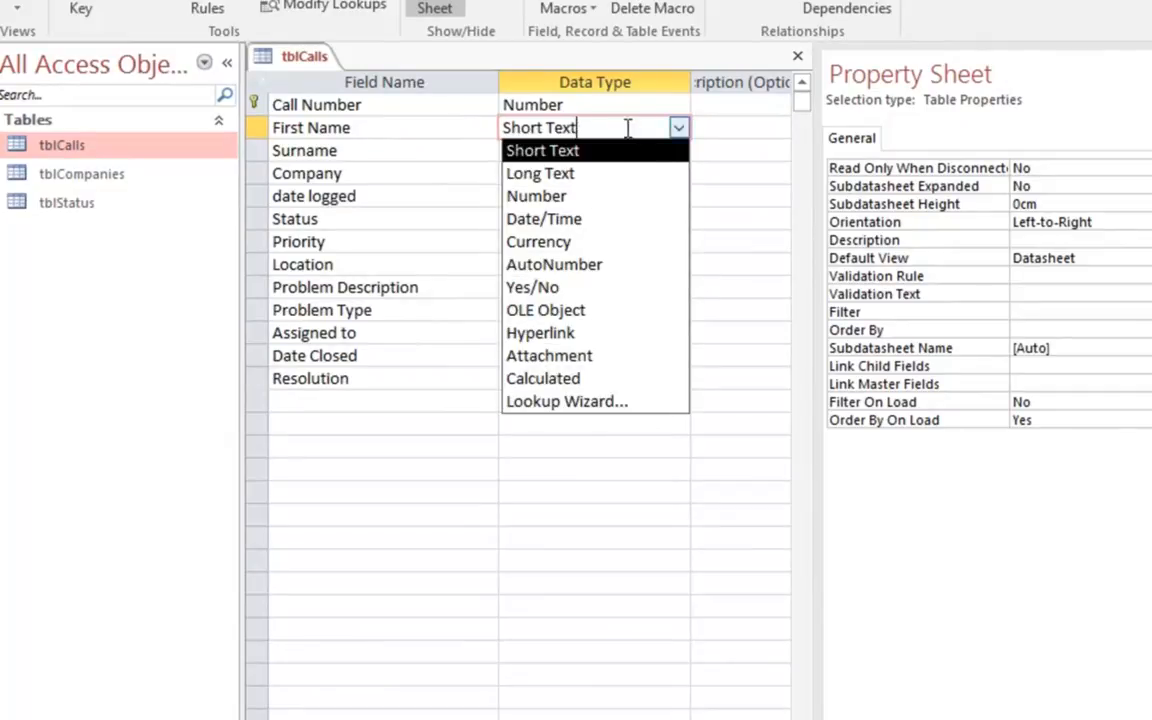
pyautogui.press('Return')
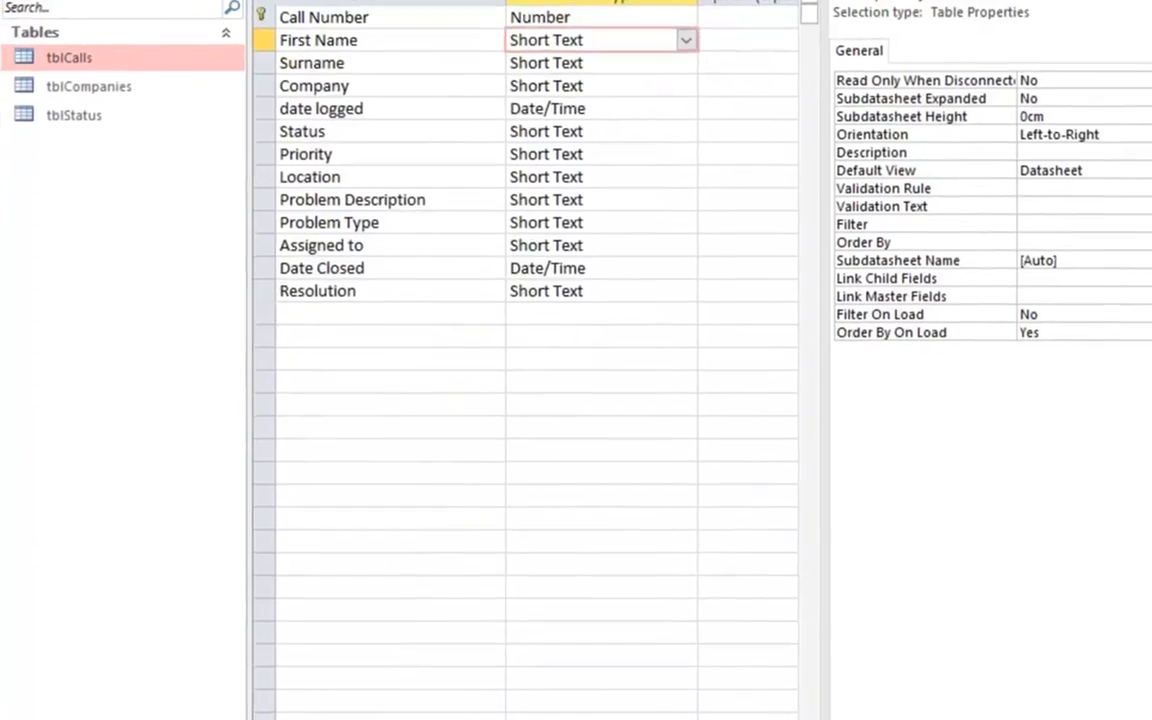
pyautogui.write('50')
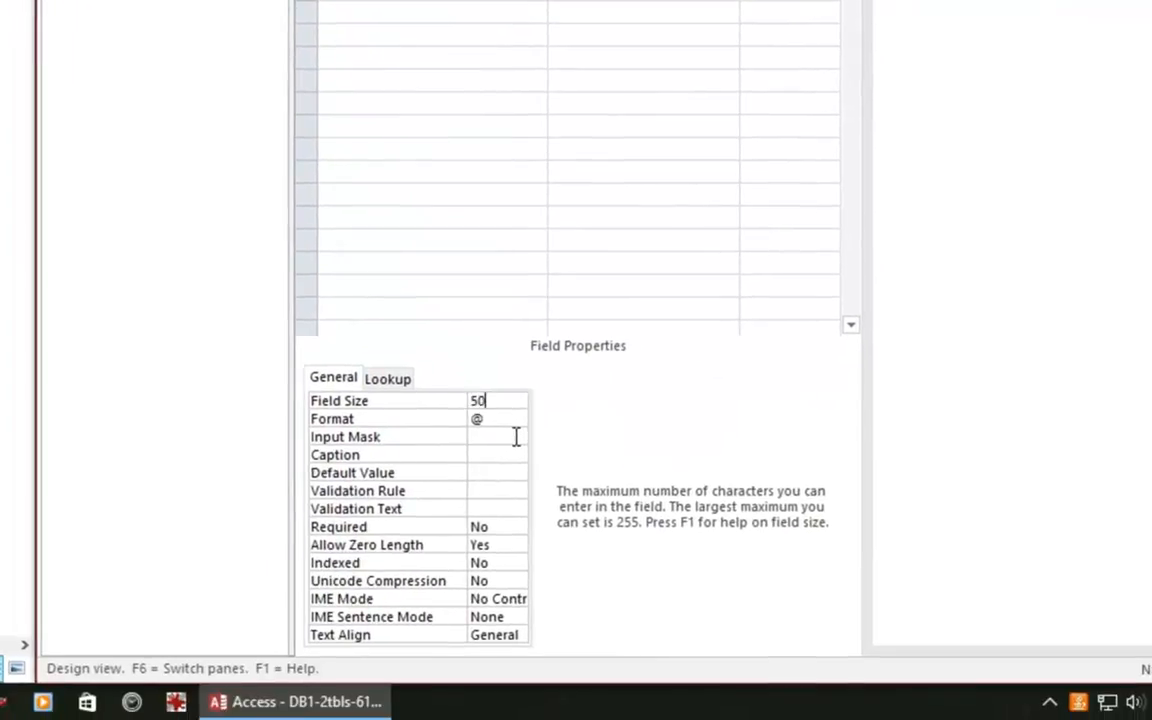
pyautogui.press('Return')
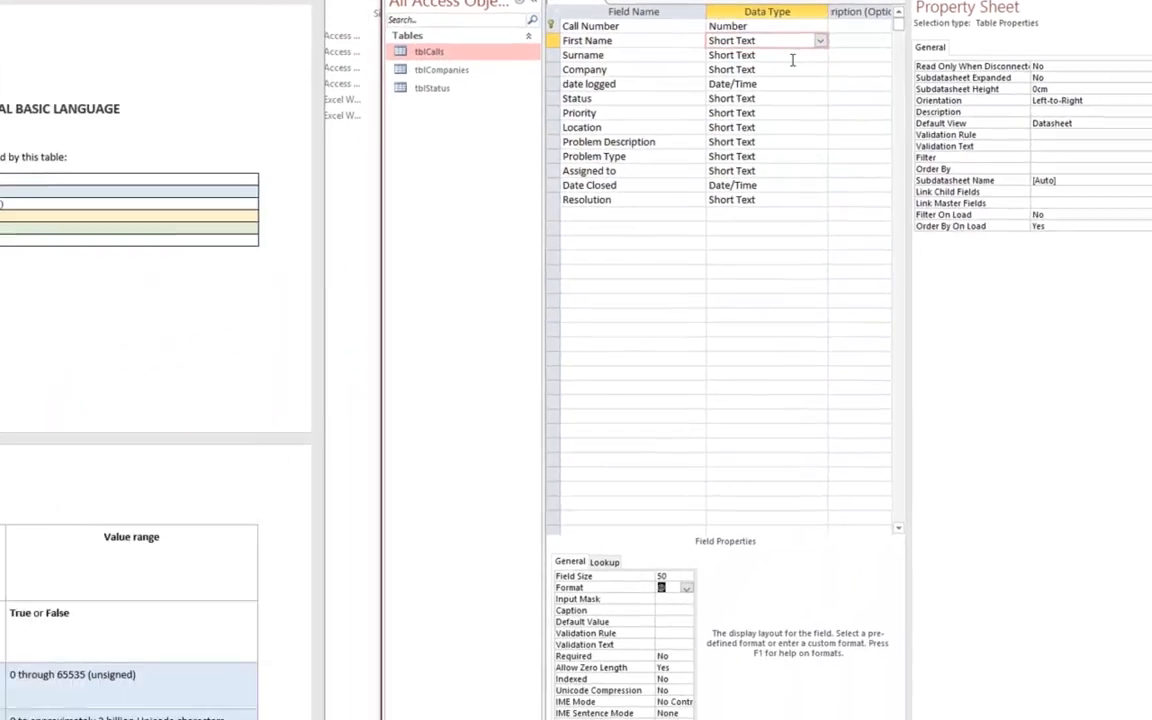
# - Set the Surname field's field size to 50
pyautogui.click(583, 177)
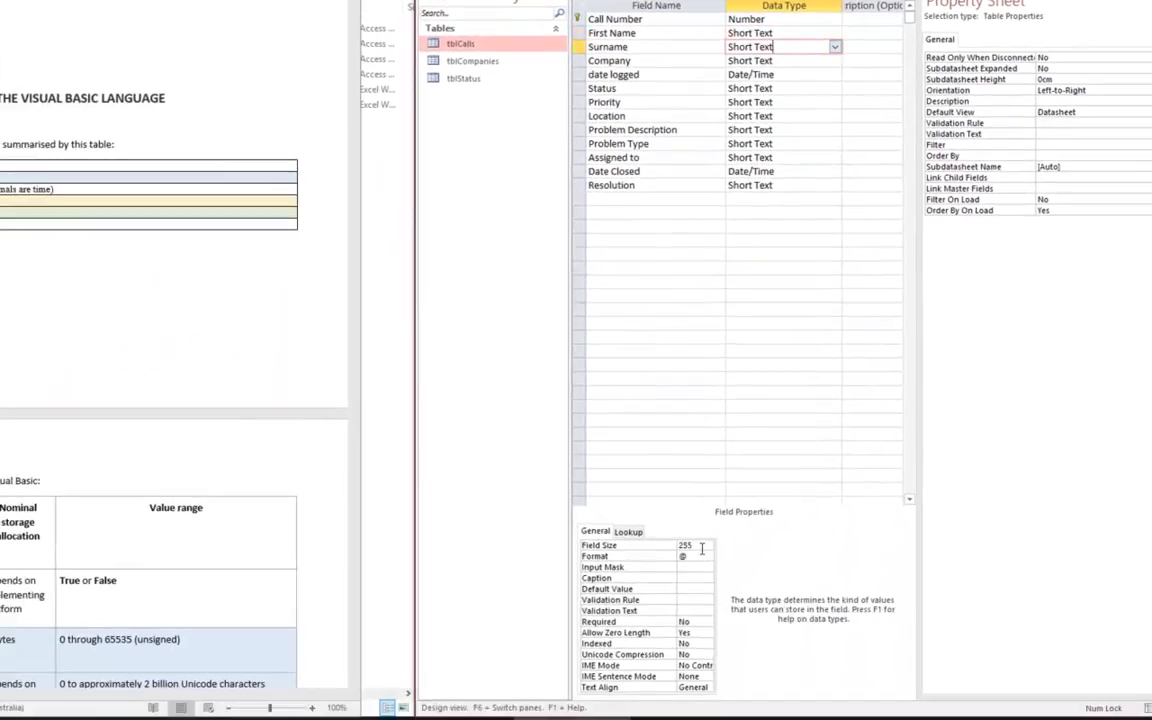
pyautogui.click(672, 543)
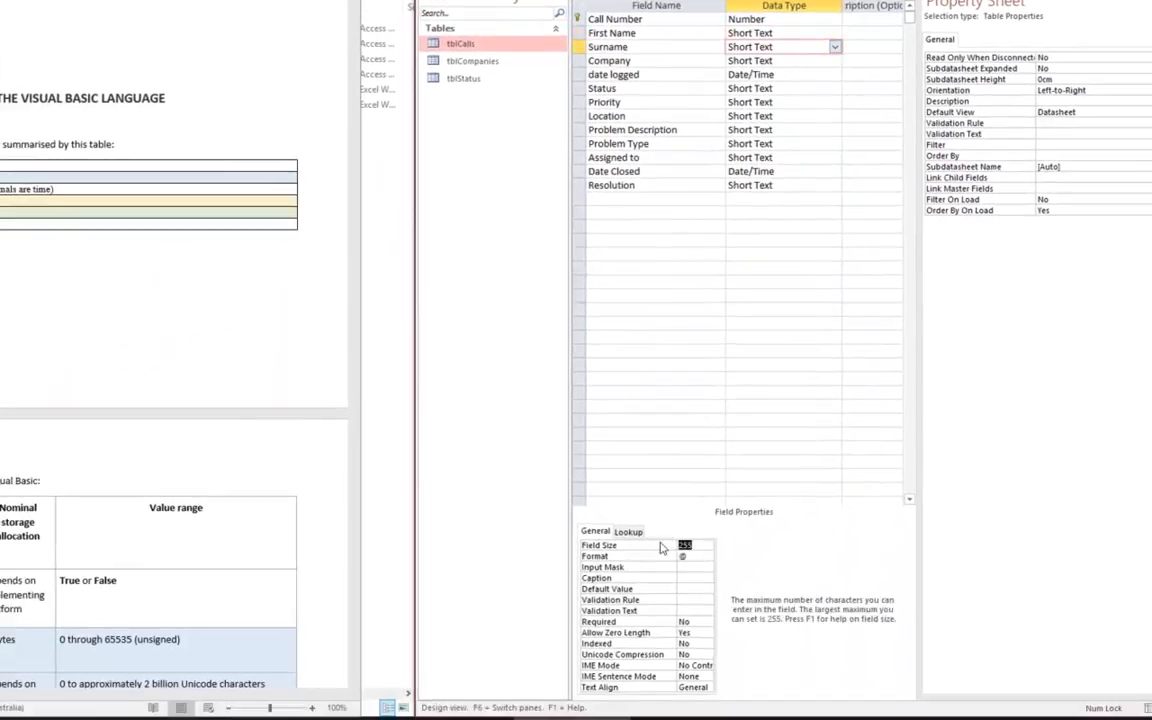
pyautogui.press('Return')
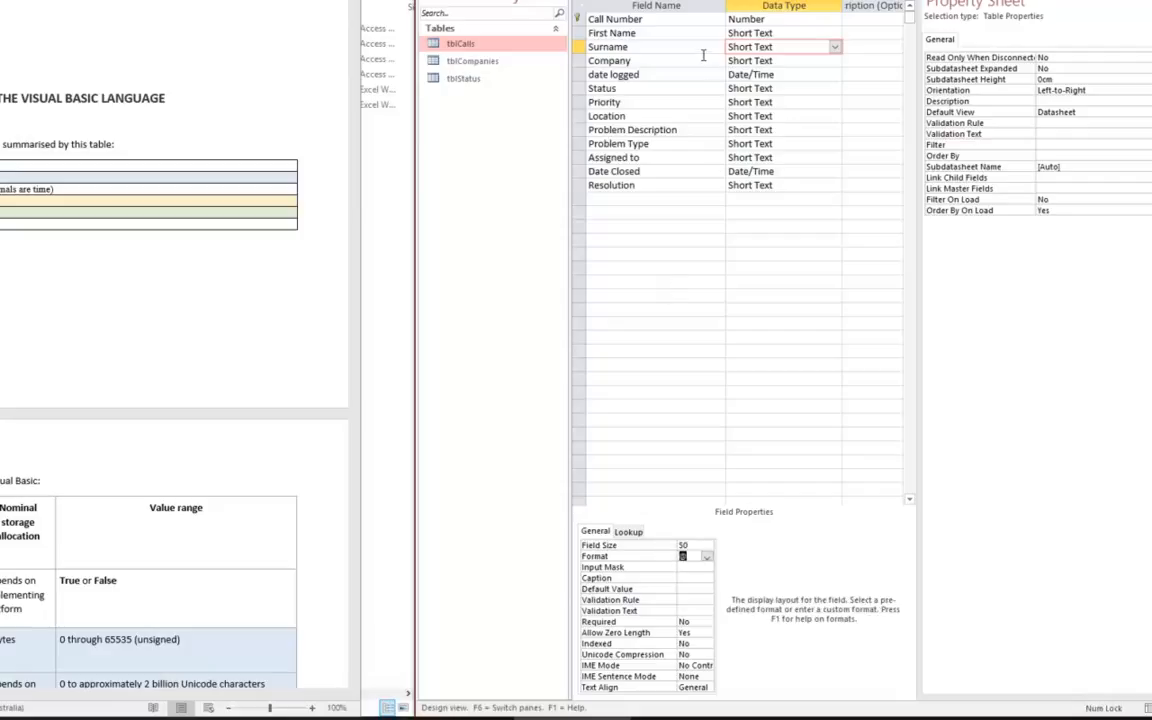
# - Try to set the Company field's field size to 50
pyautogui.click(787, 61)
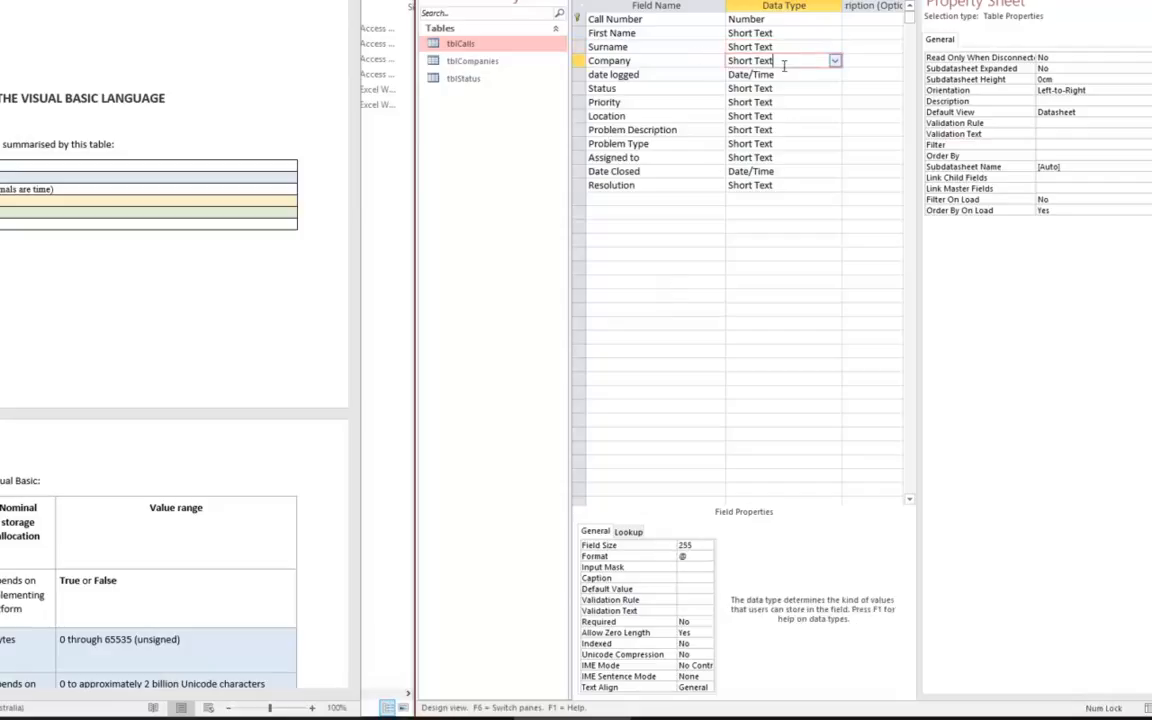
pyautogui.click(690, 546)
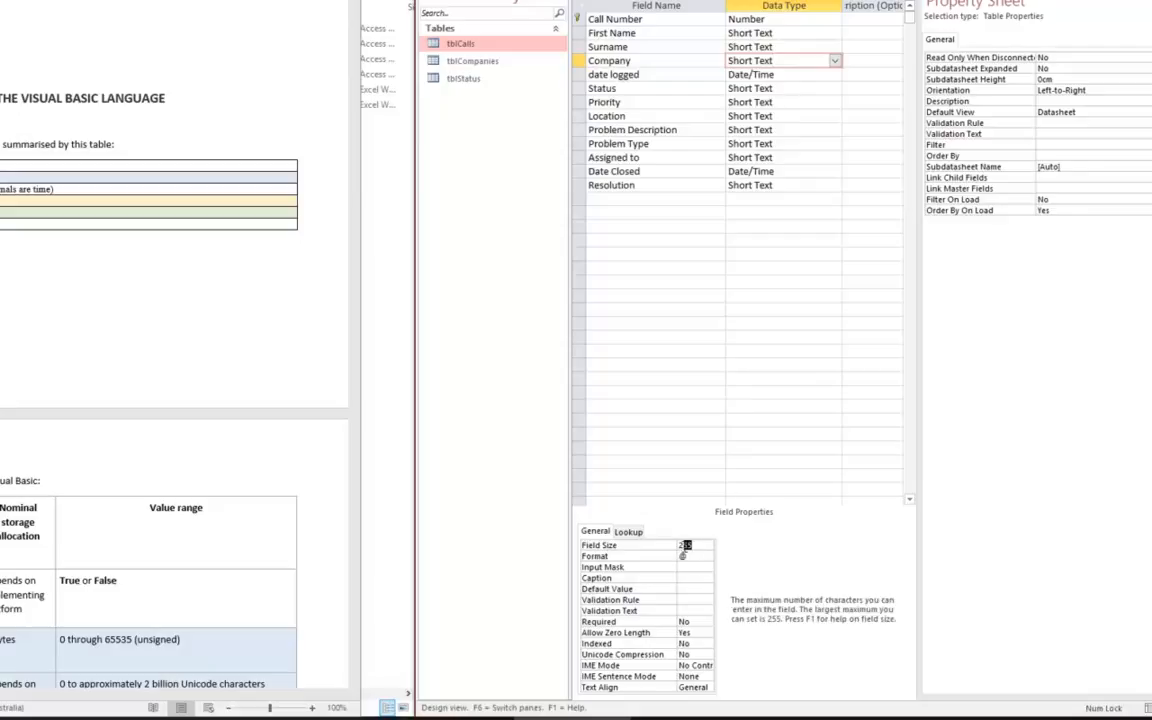
pyautogui.write('50')
pyautogui.click(811, 83)
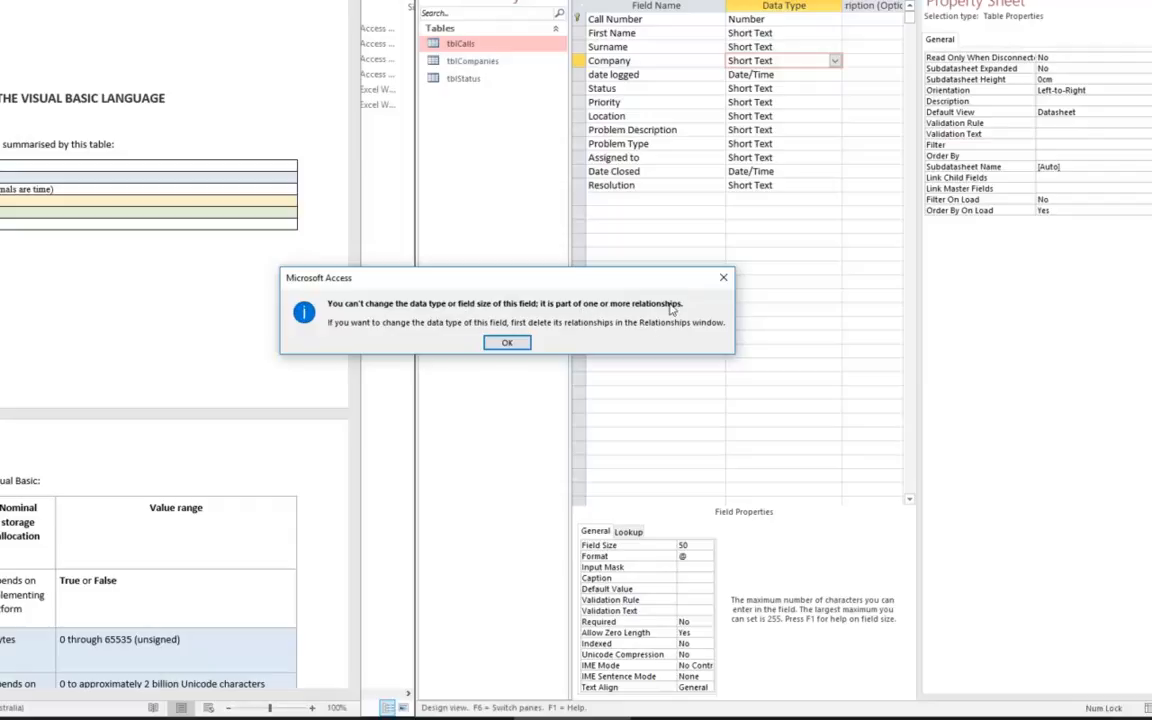
pyautogui.click(519, 345)
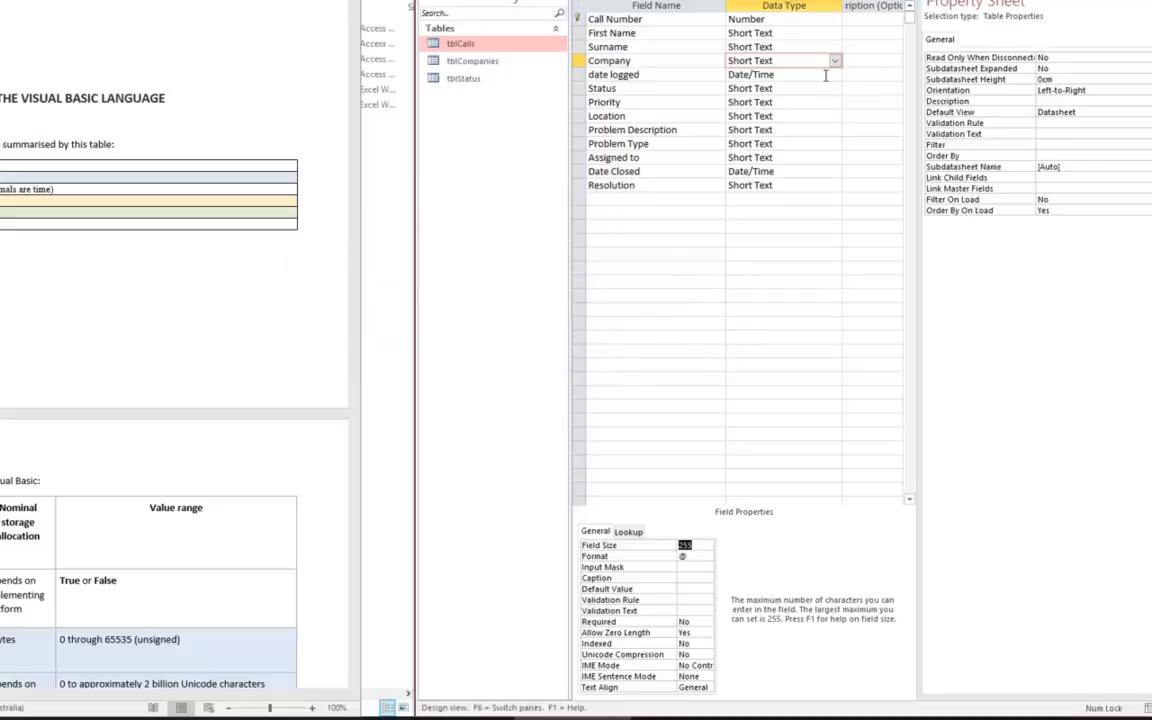
# - Try to set the Status field's field size to 10
pyautogui.click(819, 78)
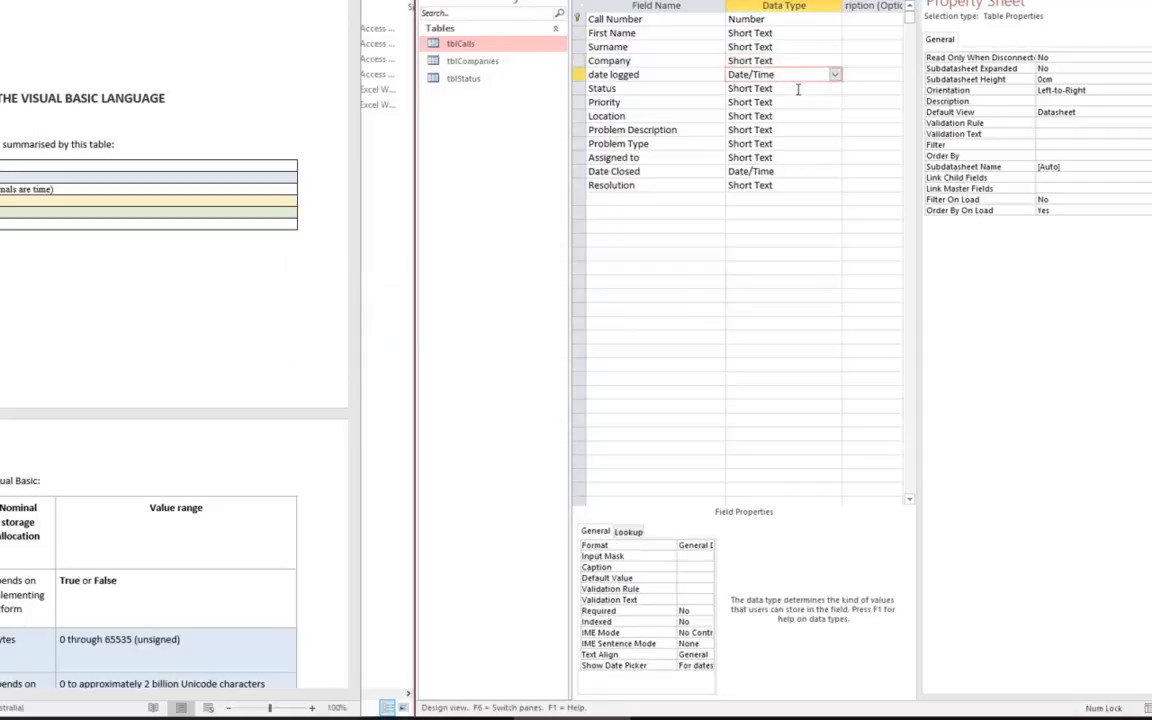
pyautogui.click(798, 89)
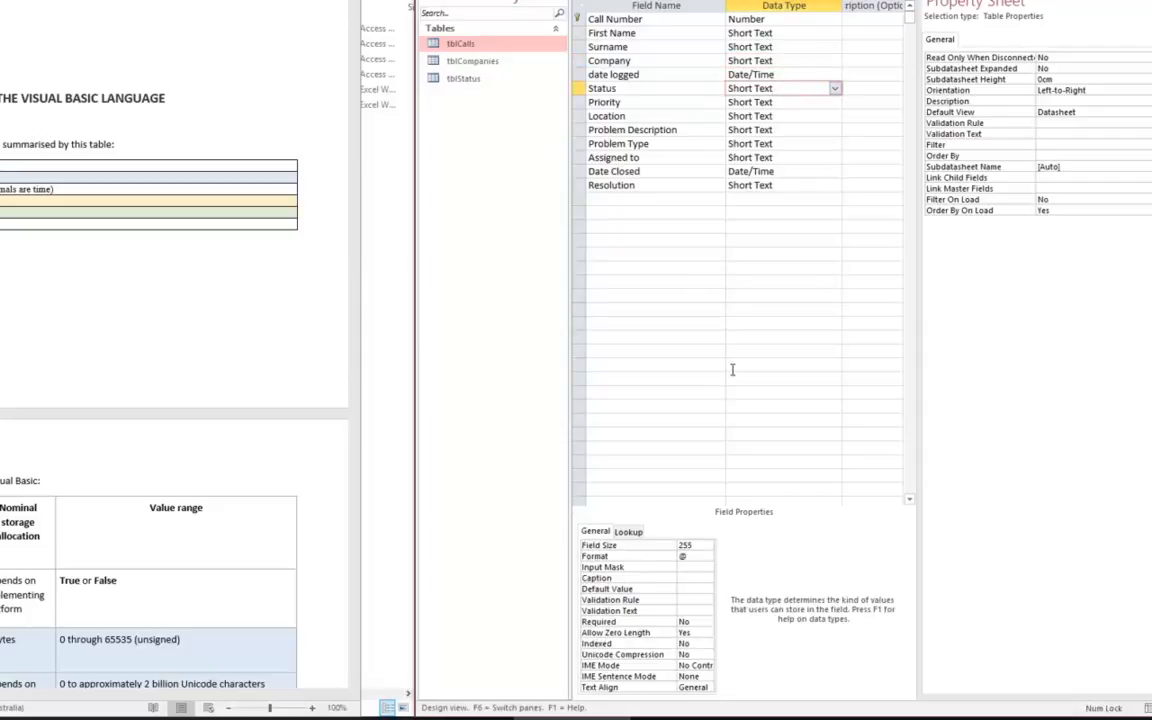
pyautogui.click(673, 545)
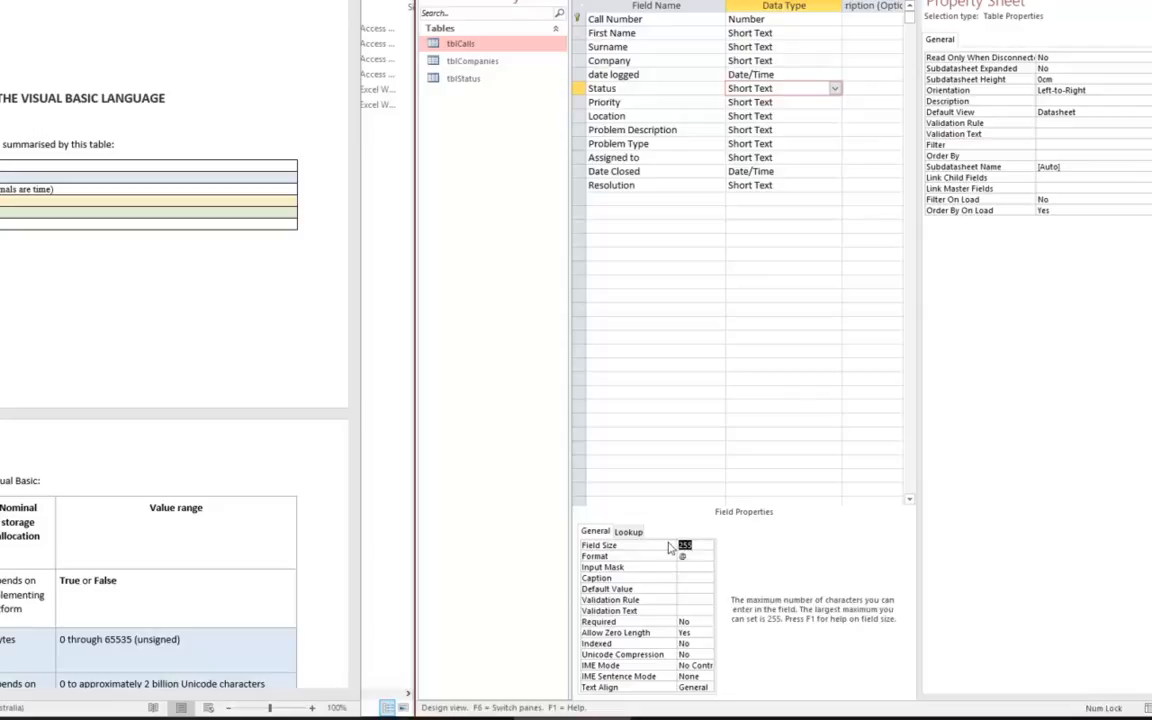
pyautogui.write('10')
pyautogui.press('Return')
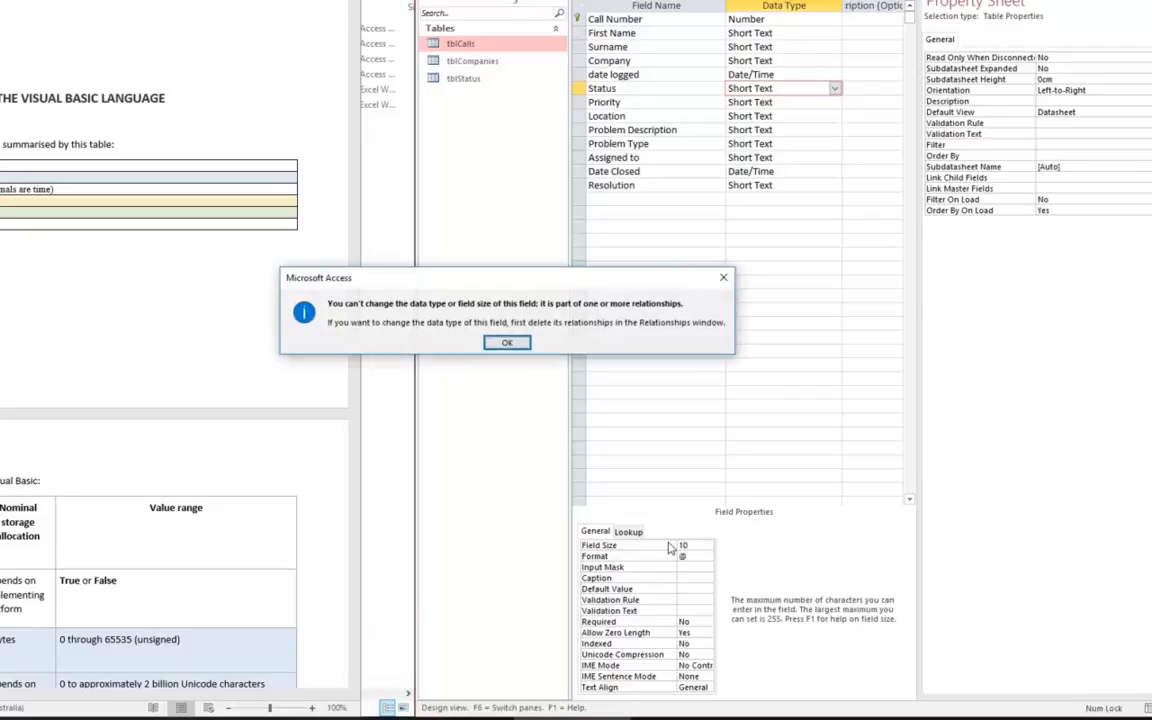
pyautogui.click(505, 343)
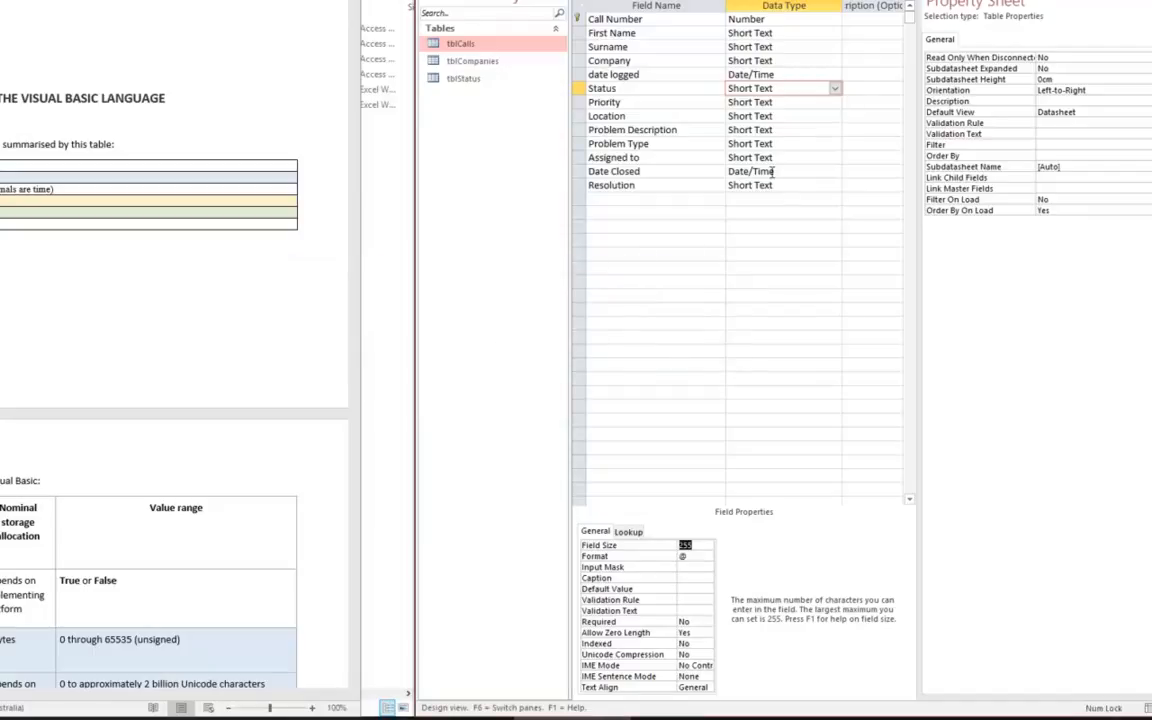
# - Set the field size of the Priority field to 10 and of the Location field to 30
pyautogui.click(790, 102)
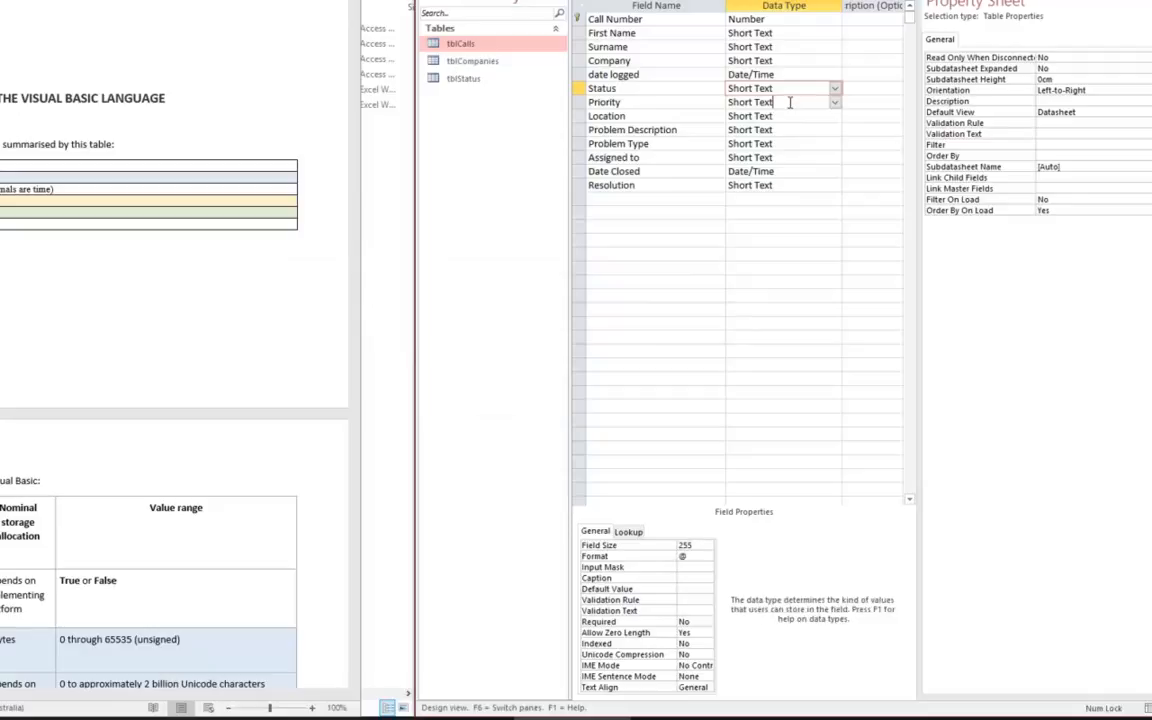
pyautogui.click(688, 545)
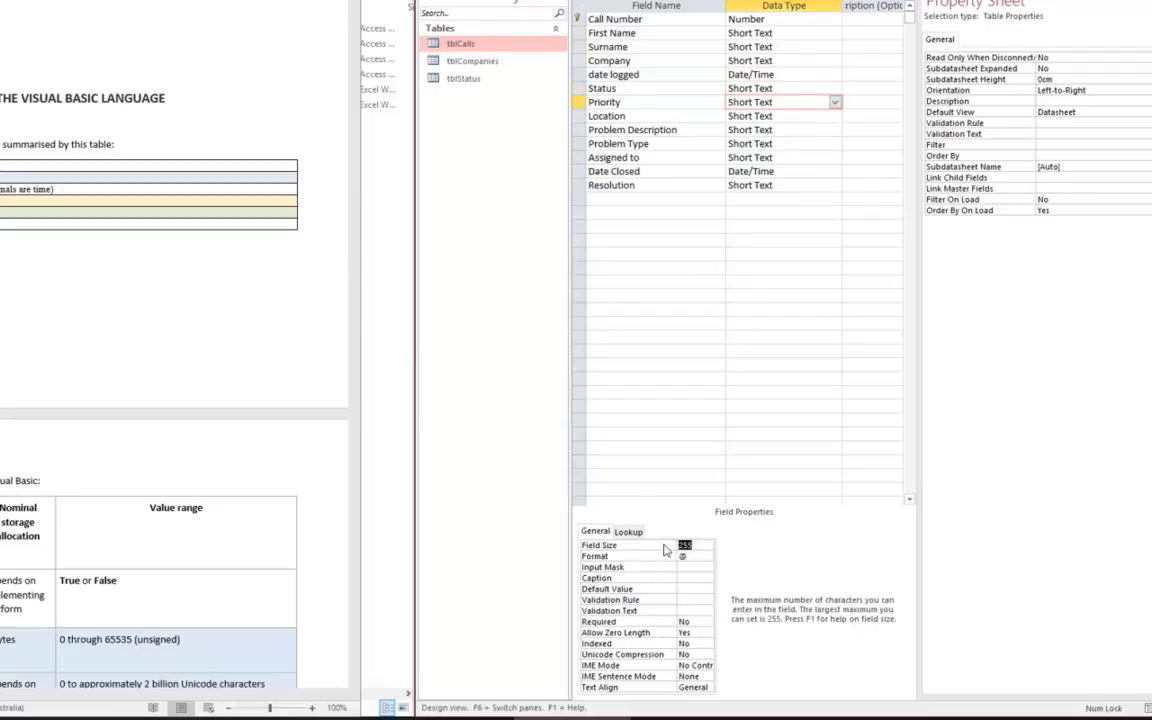
pyautogui.write('10')
pyautogui.press('Return')
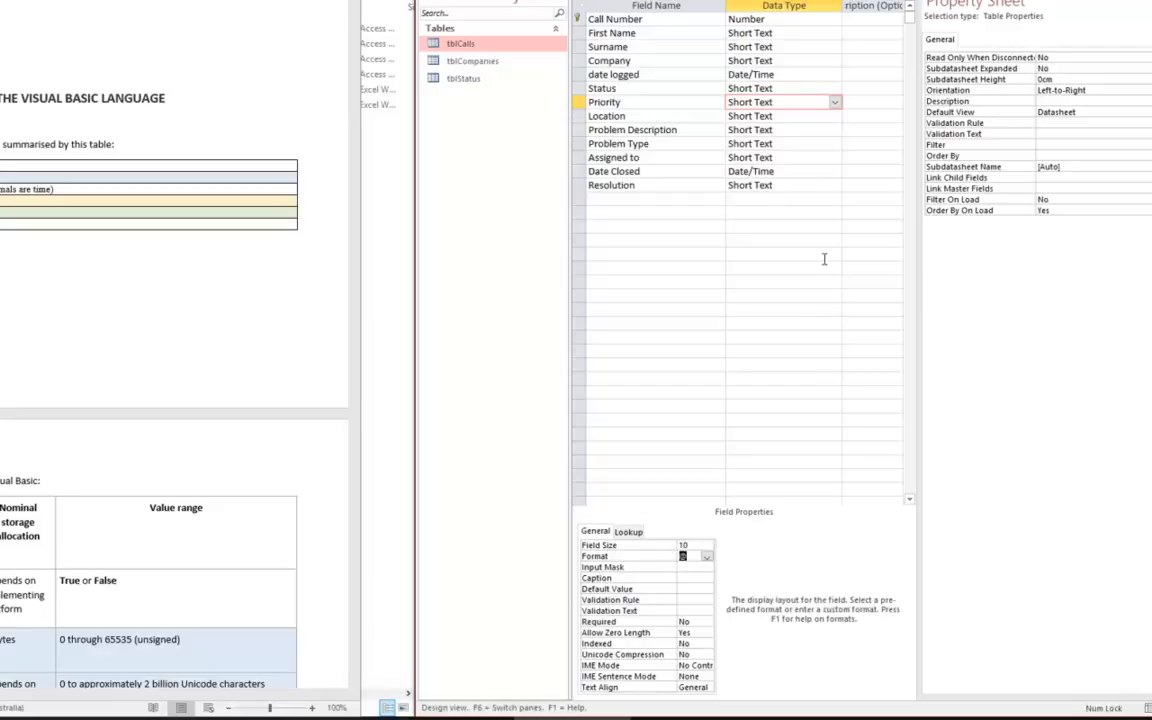
pyautogui.click(802, 115)
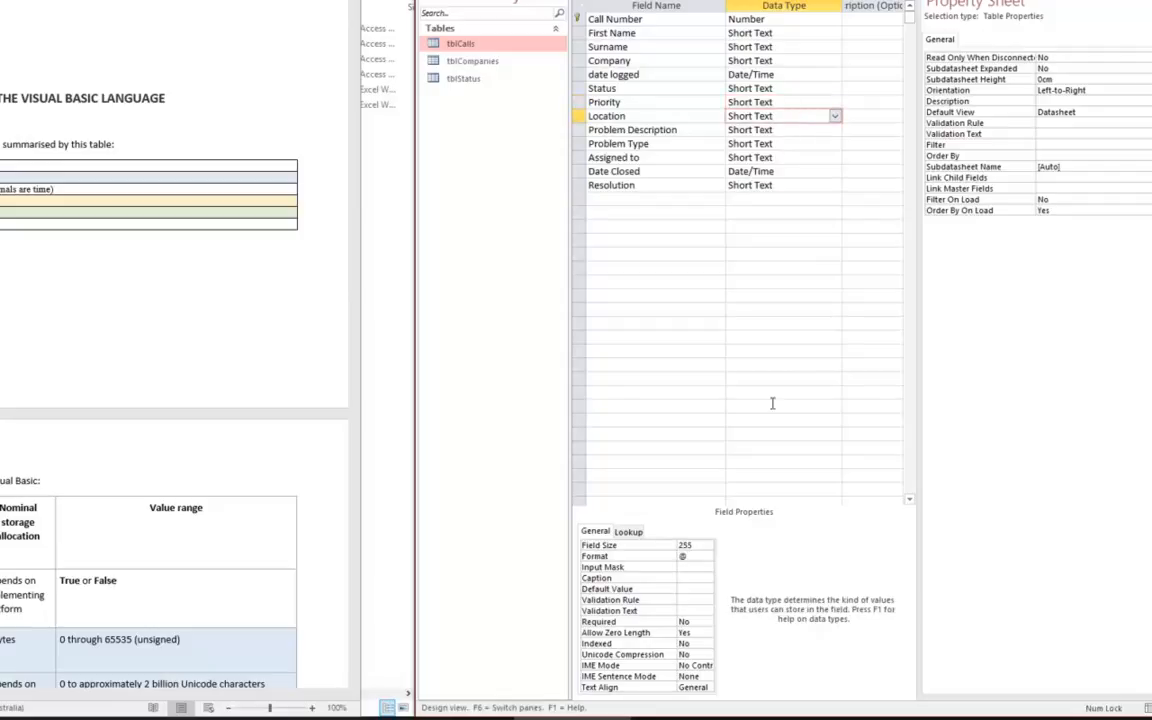
pyautogui.click(680, 544)
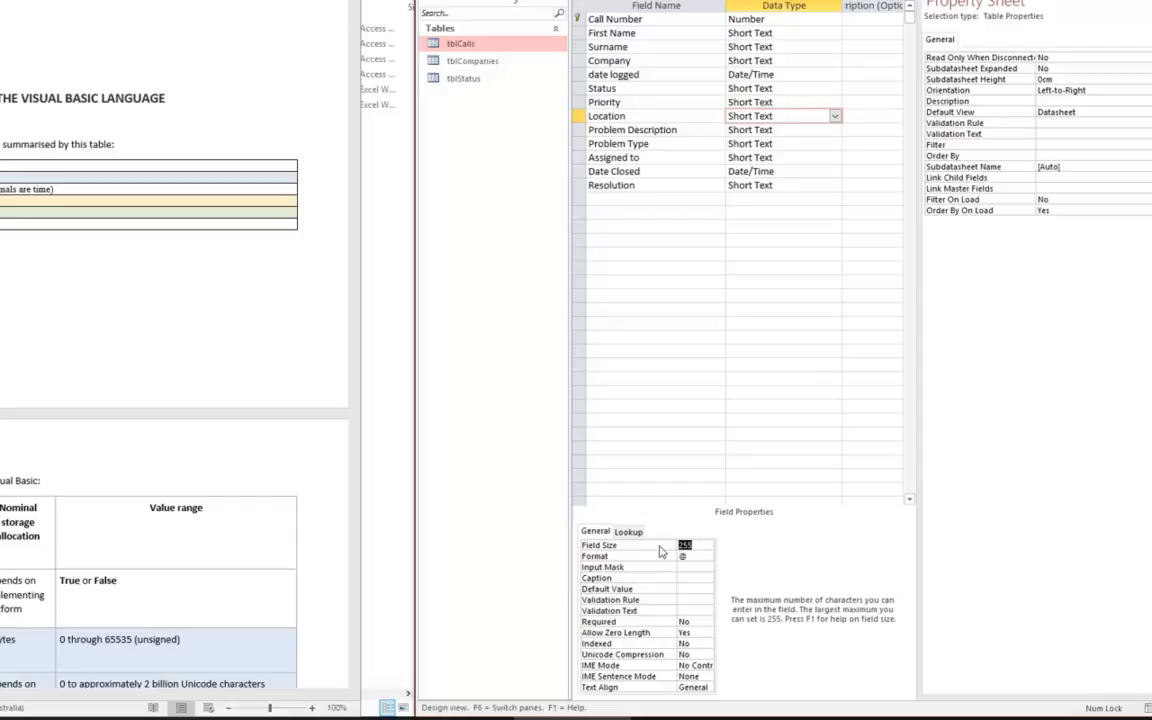
pyautogui.press('Return')
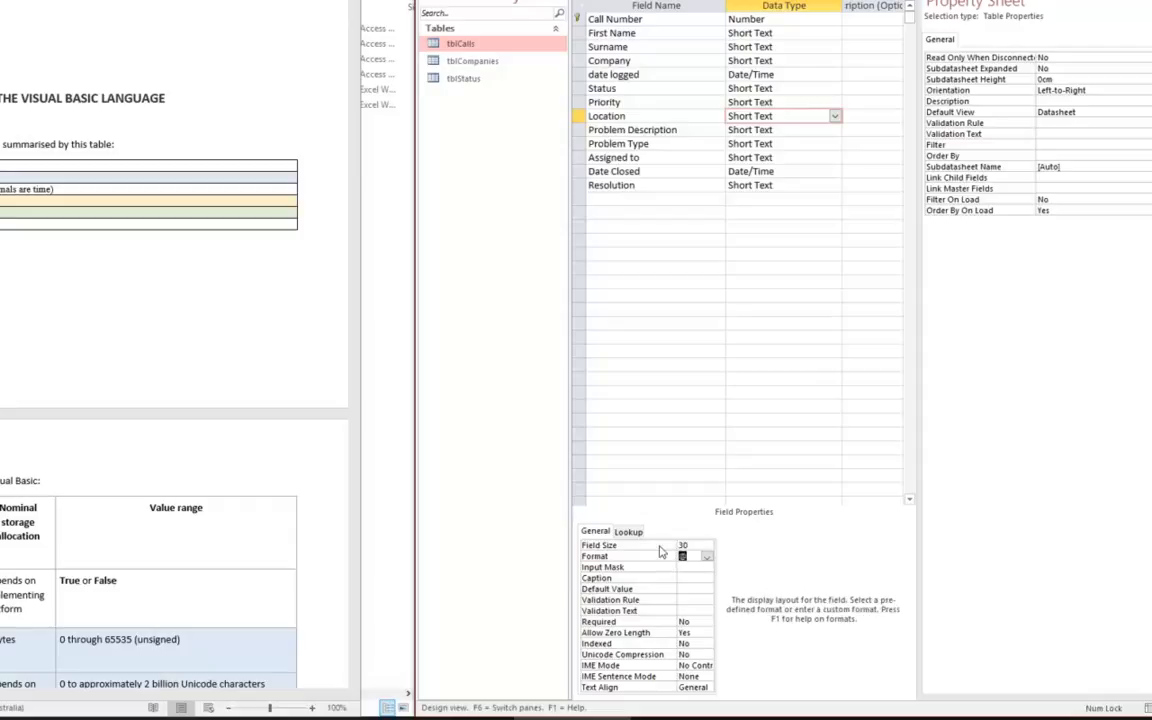
# - Change the Problem Description field's data type to Long Text
pyautogui.click(792, 129)
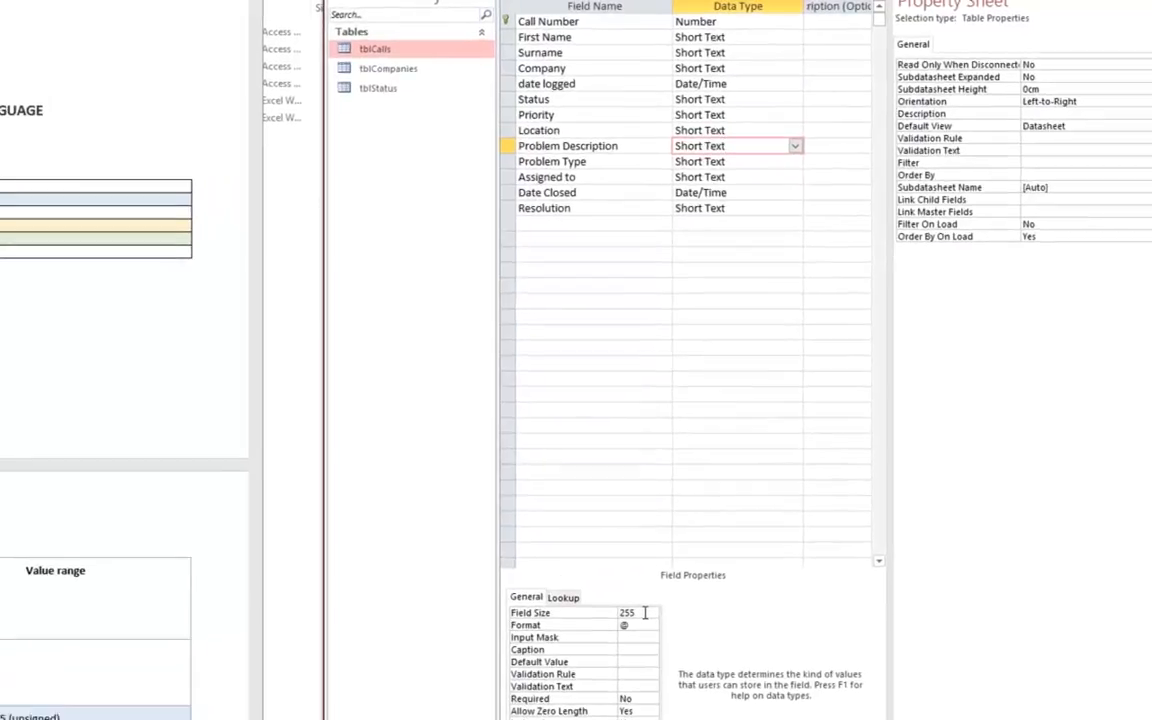
pyautogui.click(795, 148)
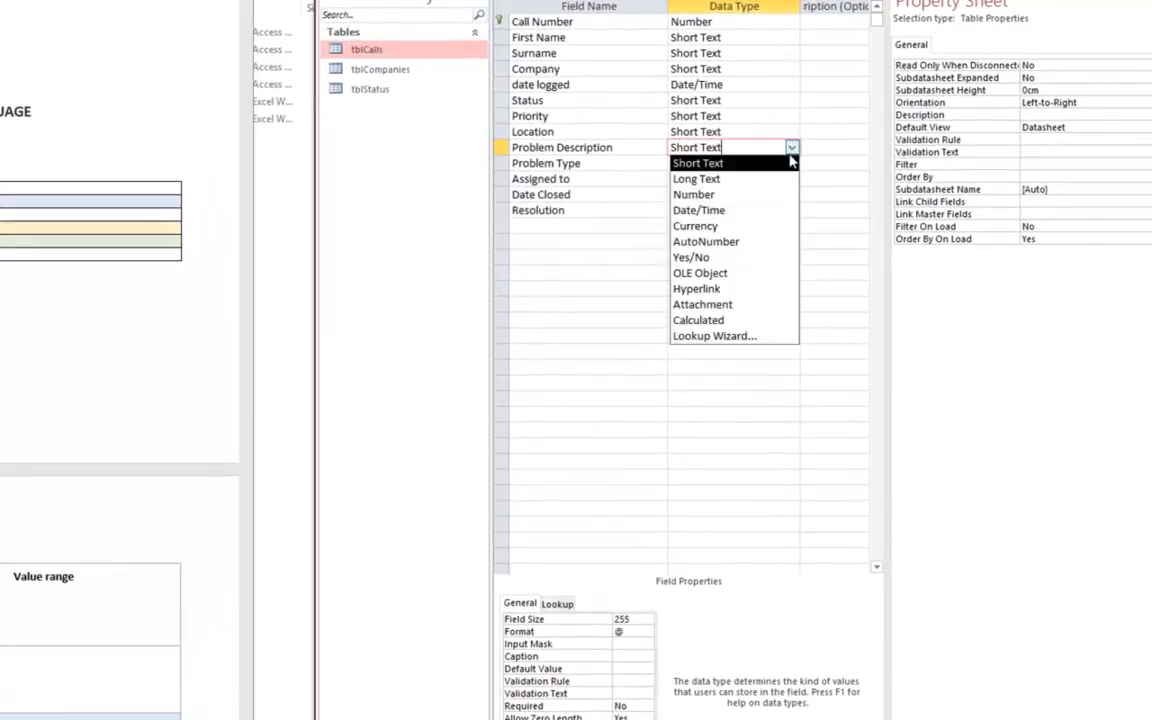
pyautogui.click(766, 178)
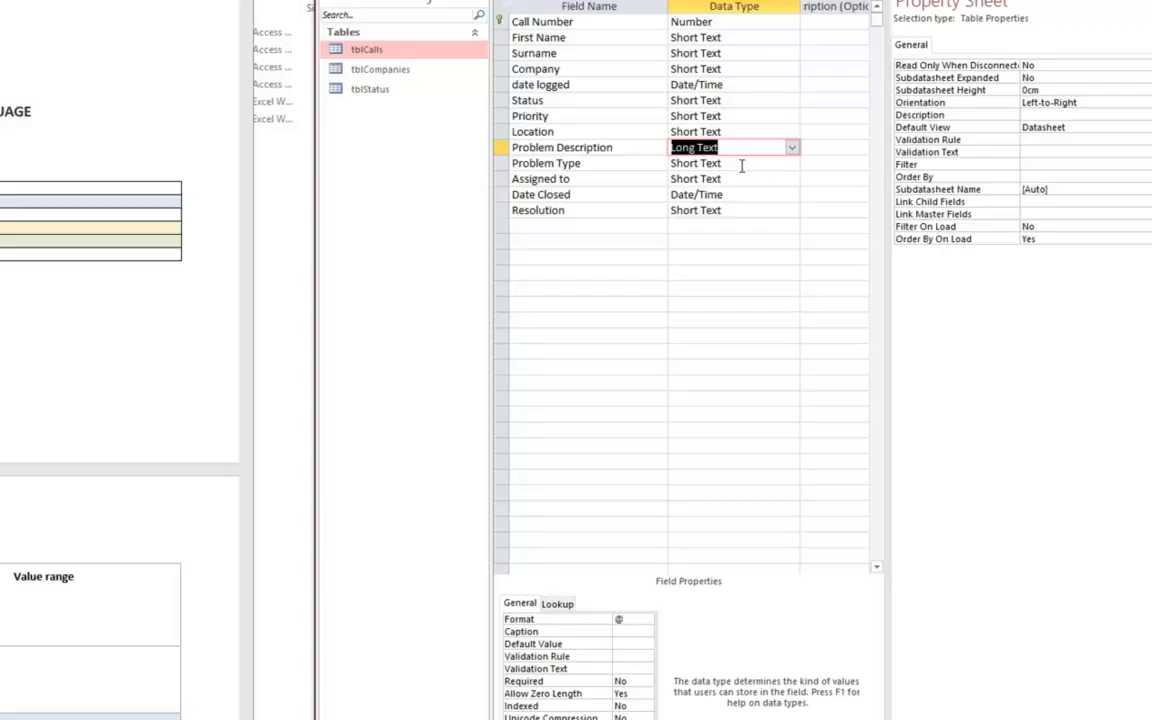
# - Set the field sizes of the Problem Type and Assigned to fields to 50 each
pyautogui.click(741, 166)
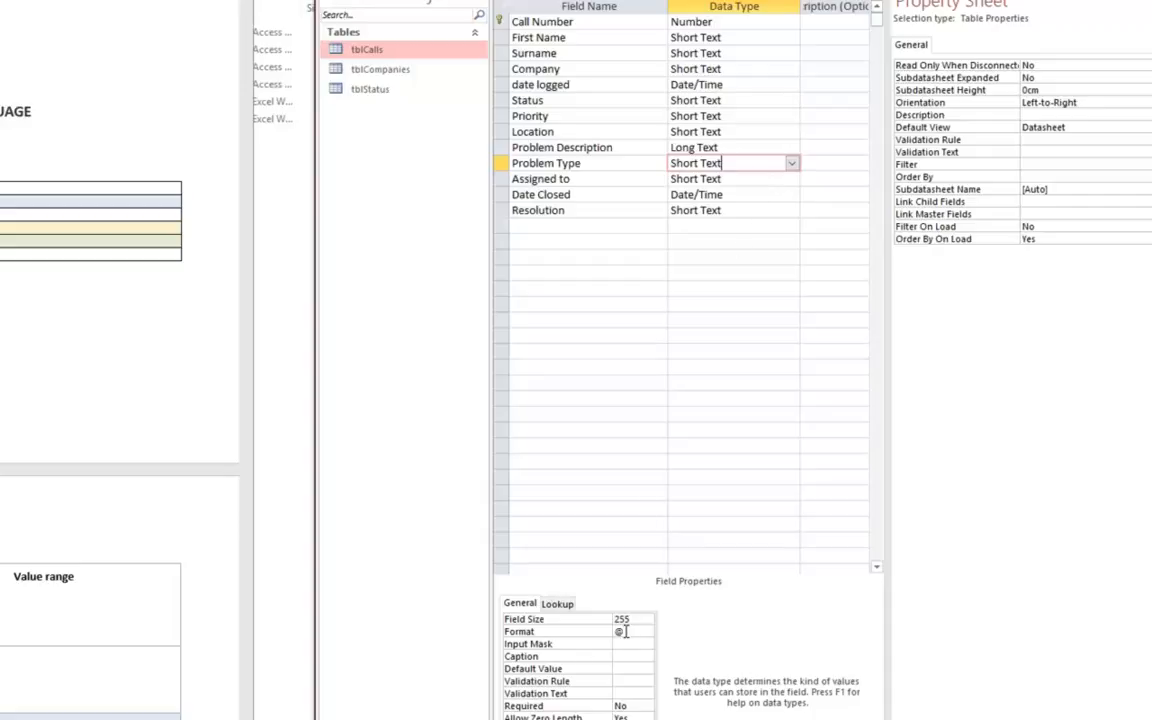
pyautogui.moveTo(639, 620); pyautogui.dragTo(605, 617)
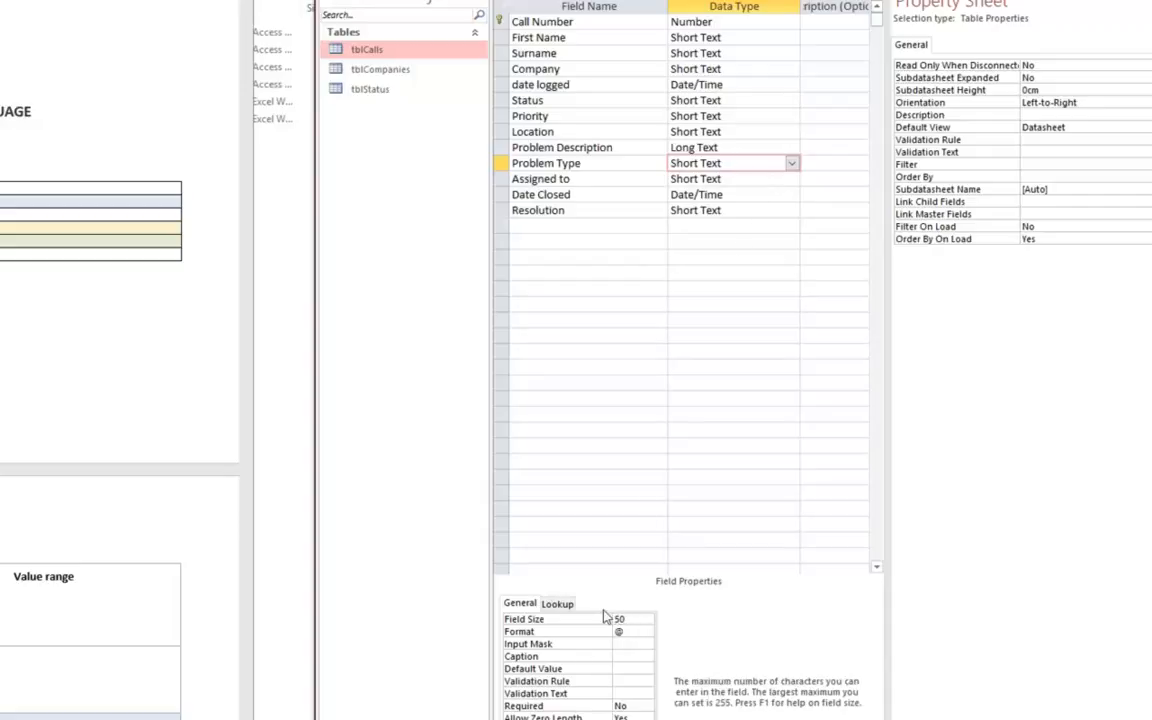
pyautogui.write('50')
pyautogui.press('Return')
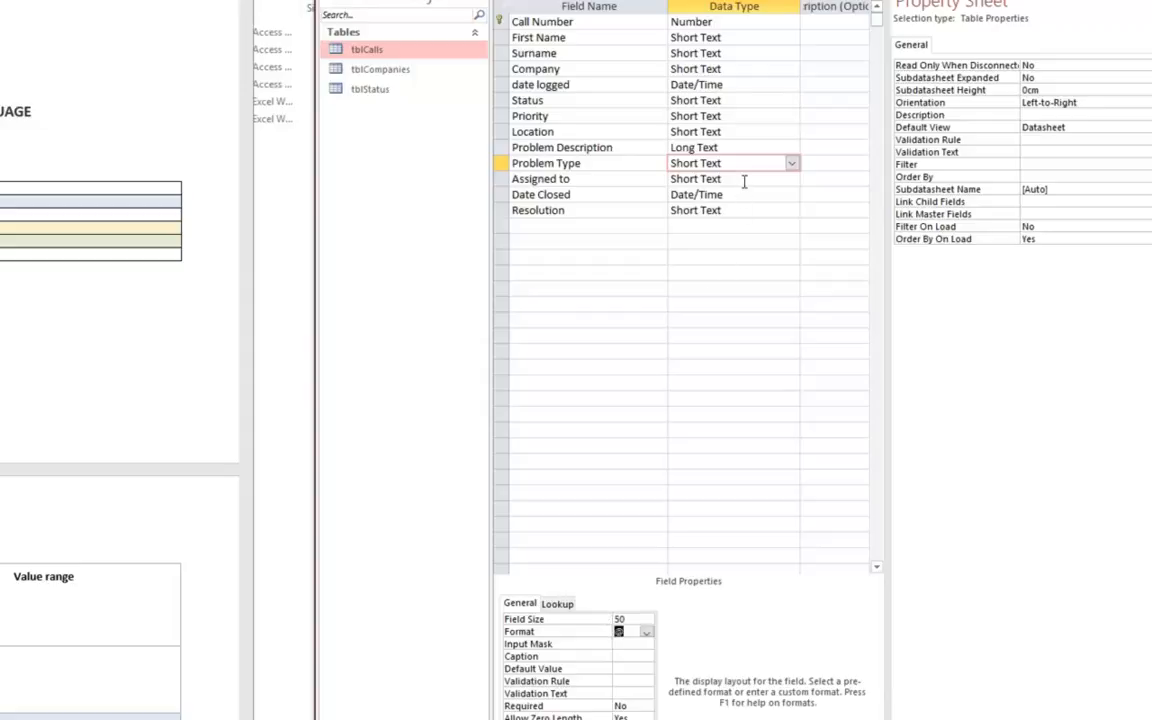
pyautogui.click(744, 179)
pyautogui.click(579, 619)
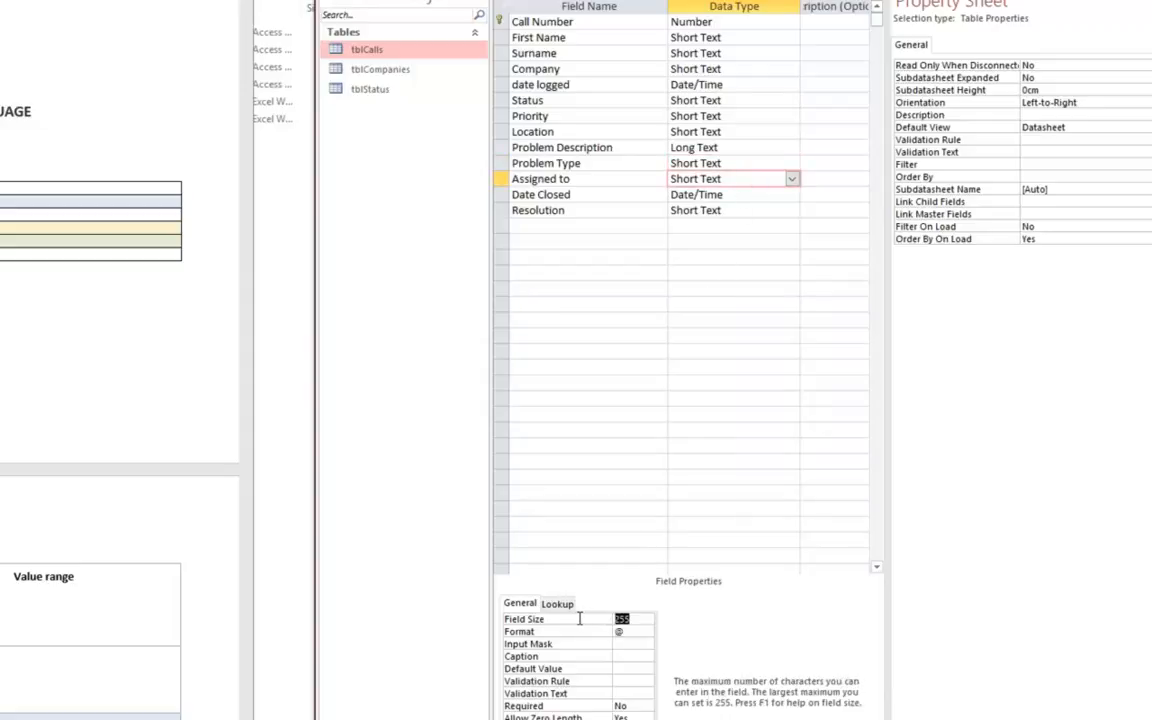
pyautogui.write('50')
pyautogui.press('Return')
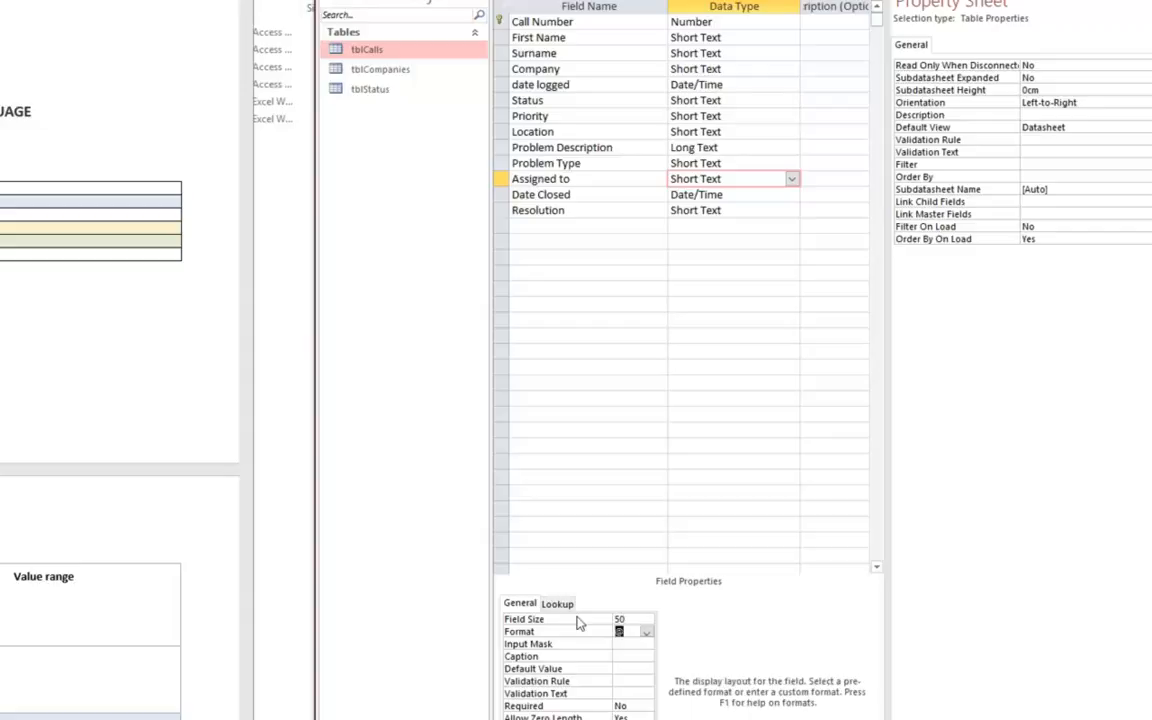
# - Change the Resolution field's data type to Long Text, leaving Date Closed as it is
pyautogui.click(735, 194)
pyautogui.click(732, 211)
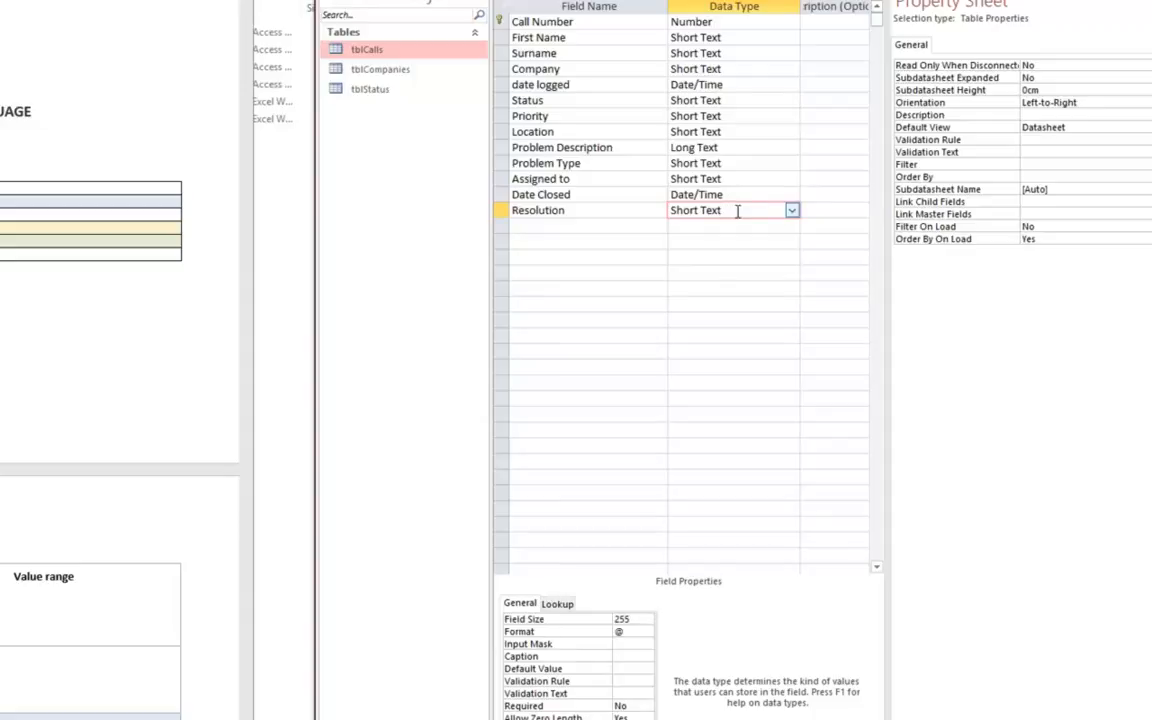
pyautogui.click(791, 211)
pyautogui.click(773, 239)
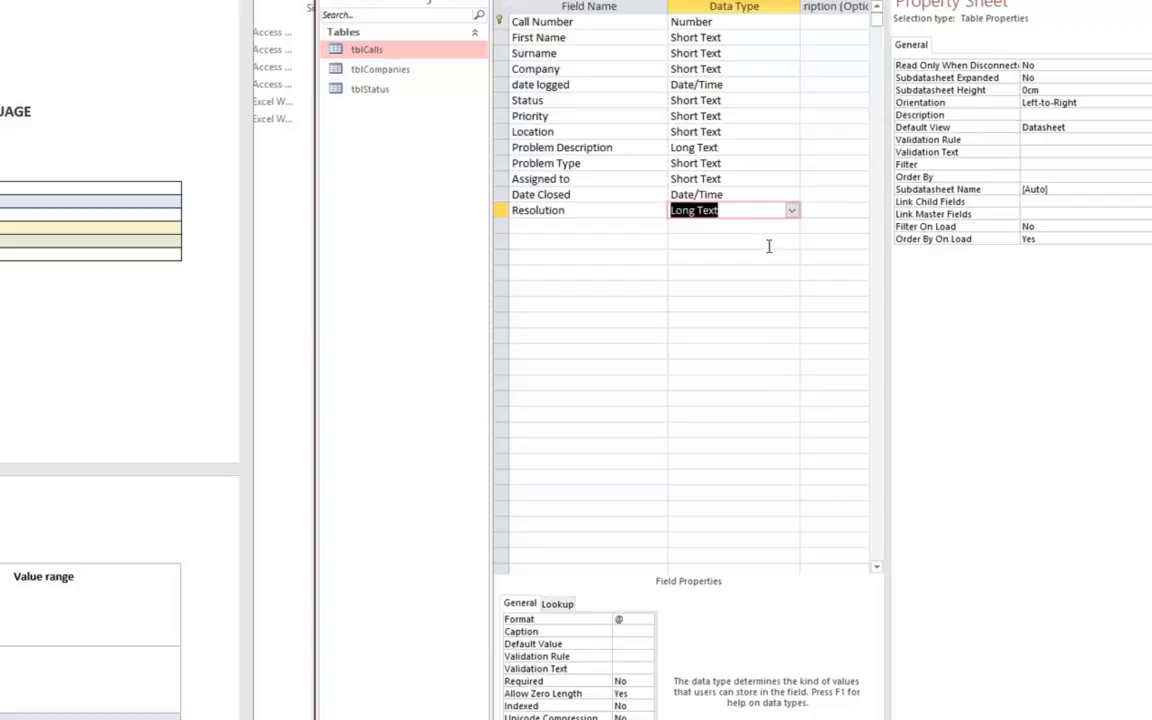
pyautogui.click(650, 229)
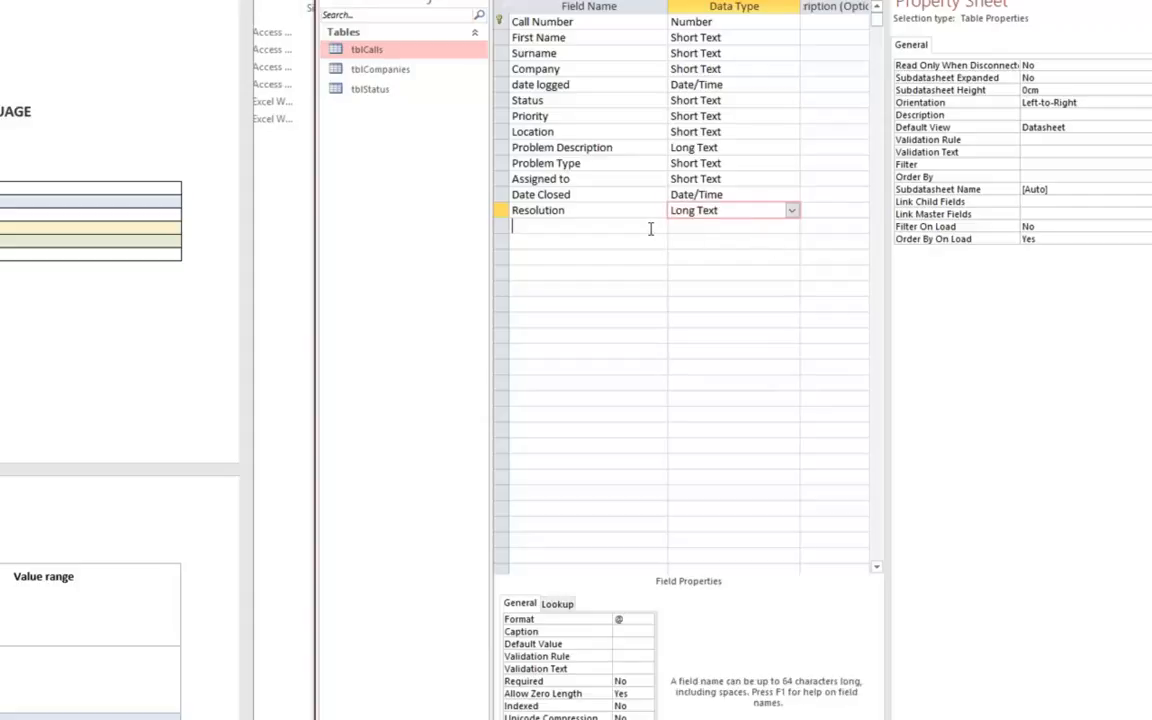
# - Check the Call Number field's size against the Byte, Integer, Long, Single and Double ranges in the Word document's Visual Basic data types table
pyautogui.click(763, 20)
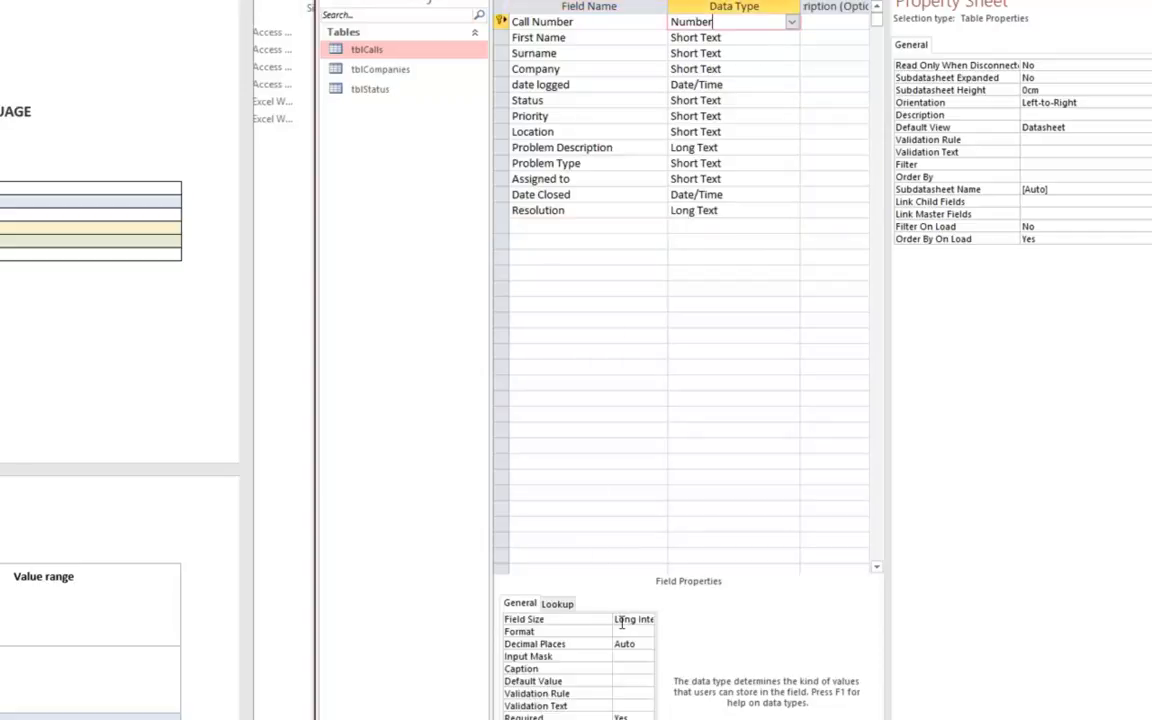
pyautogui.moveTo(610, 624); pyautogui.dragTo(592, 624)
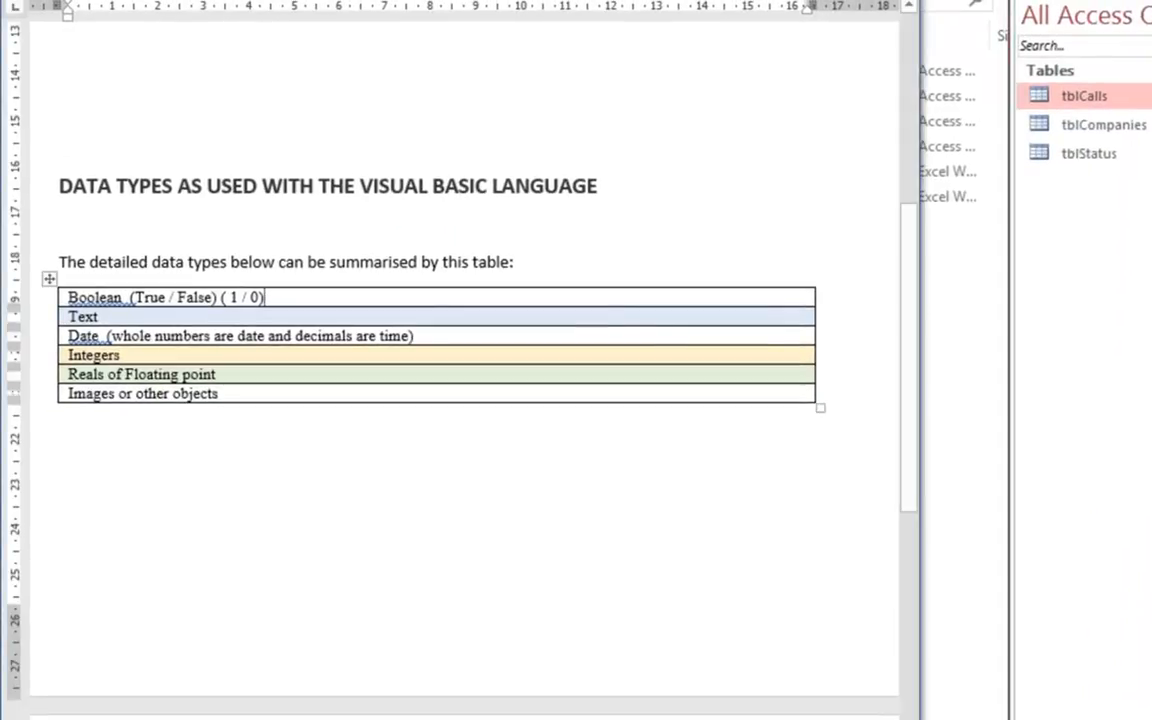
pyautogui.scroll(-15, 440, 400)
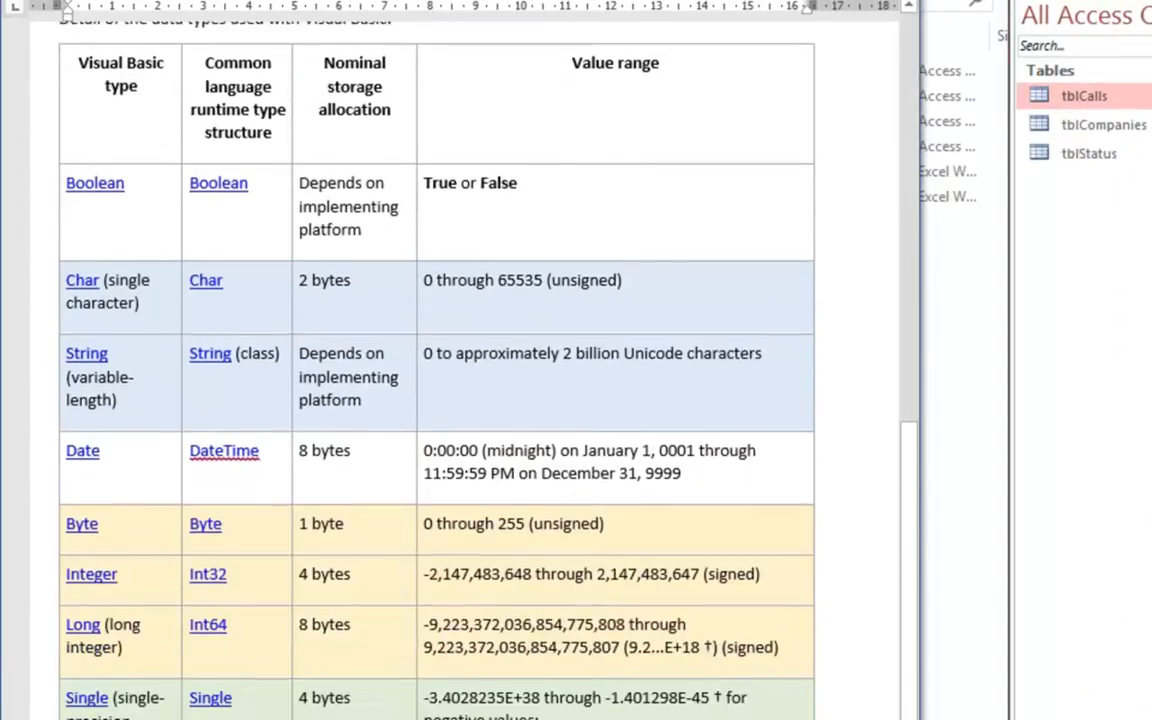
pyautogui.scroll(-3, 440, 360)
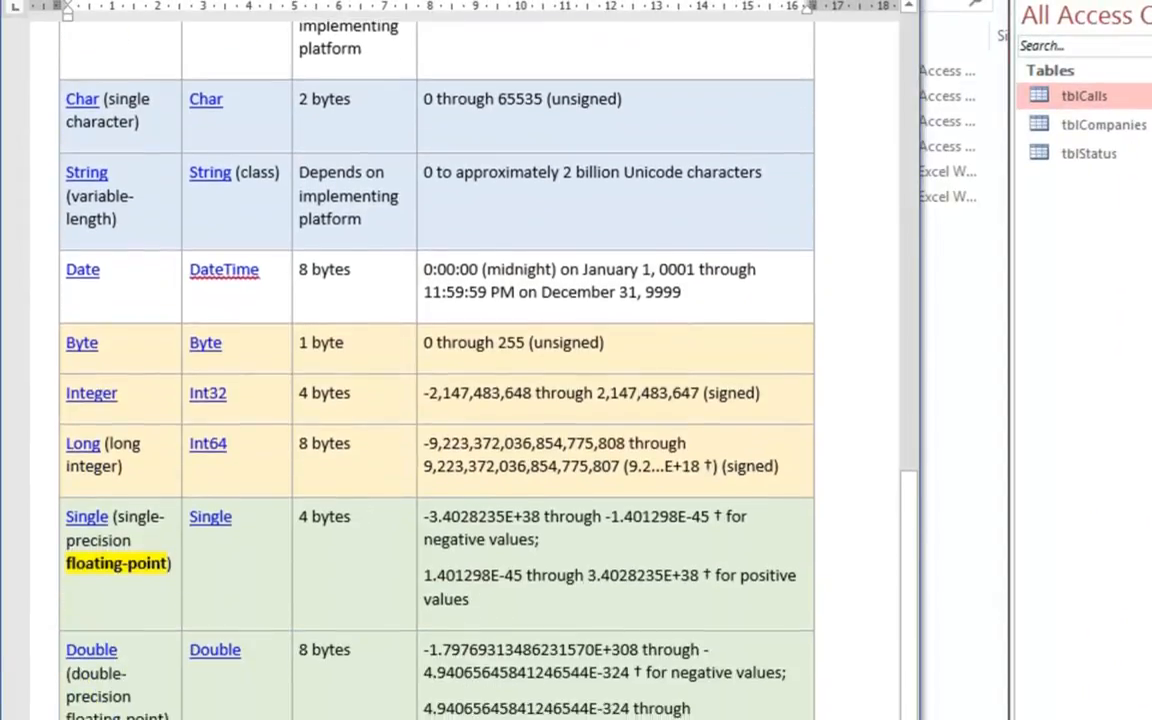
pyautogui.scroll(-1, 440, 360)
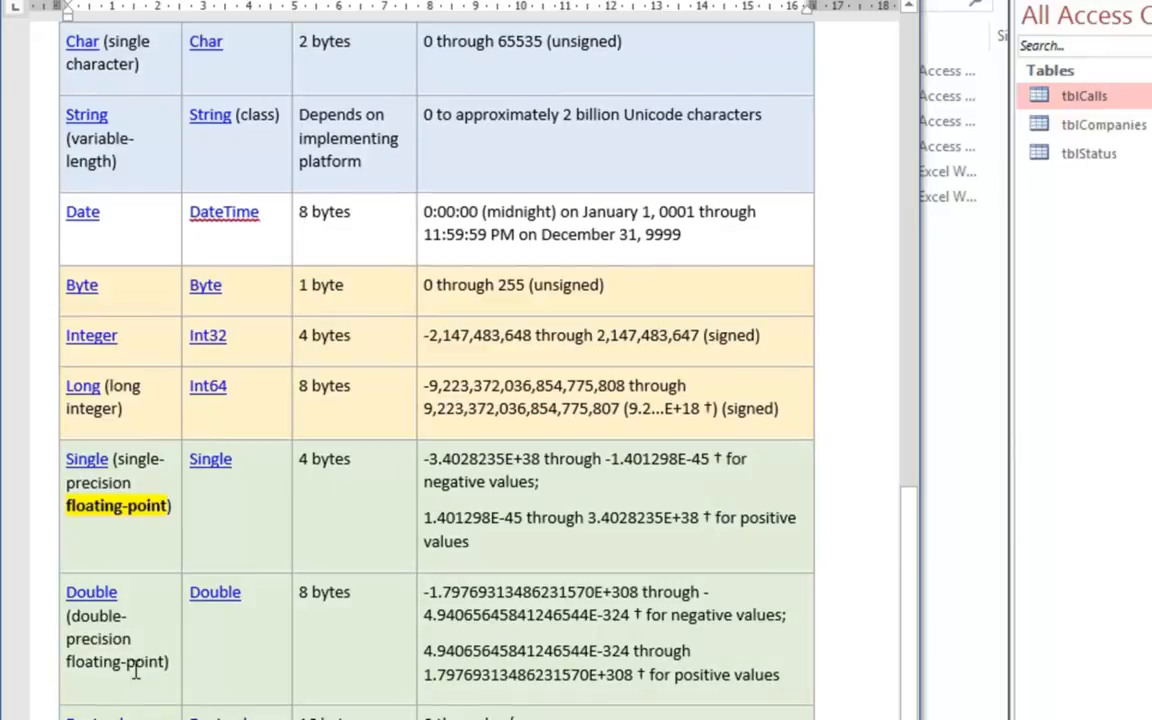
pyautogui.click(155, 335)
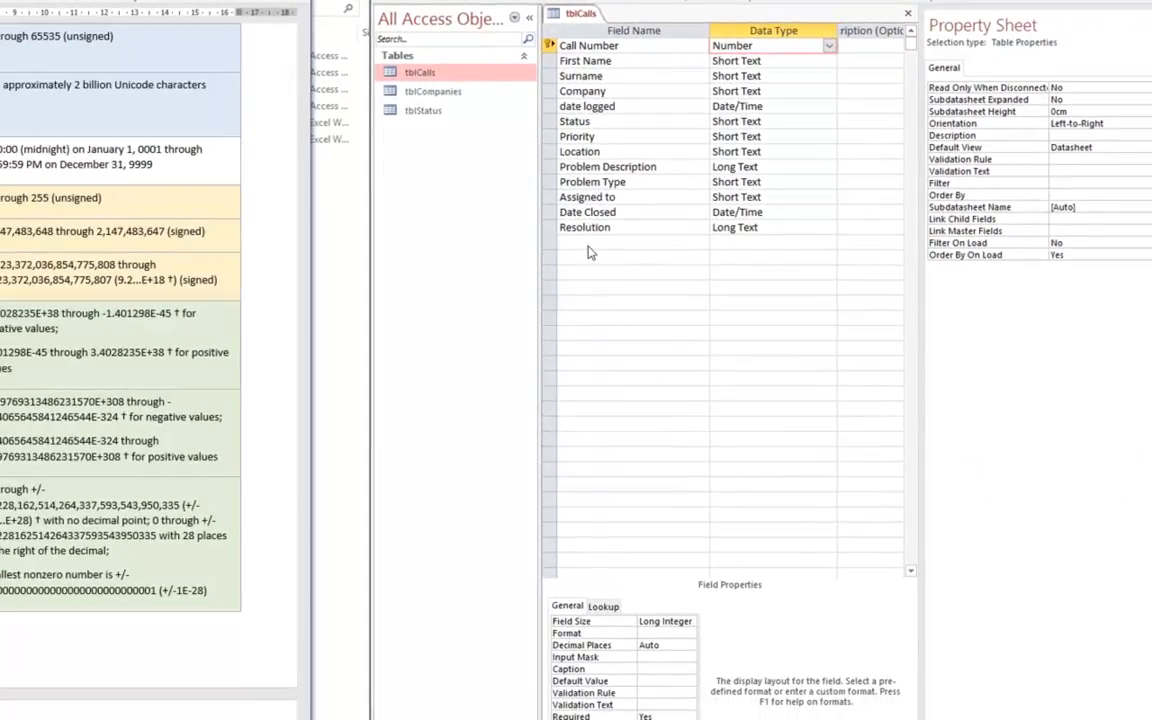
# - Add a new field named Cost after Resolution in the tblCalls design
pyautogui.click(589, 243)
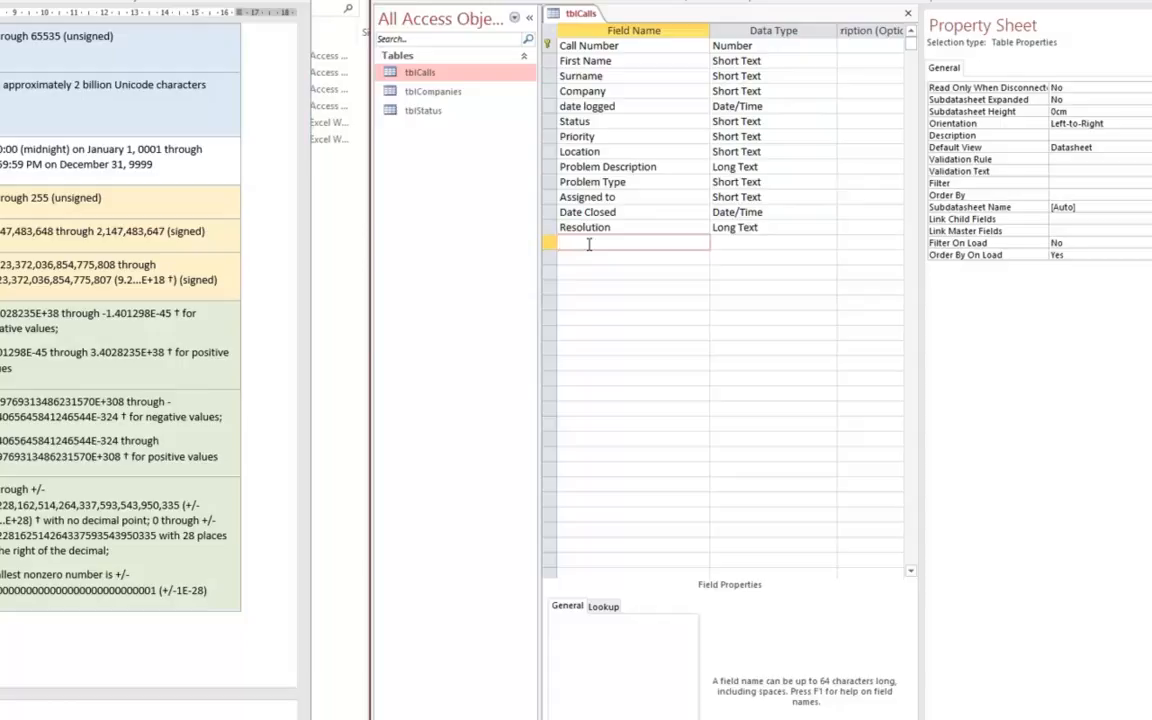
pyautogui.write('Cos')
pyautogui.press('Tab')
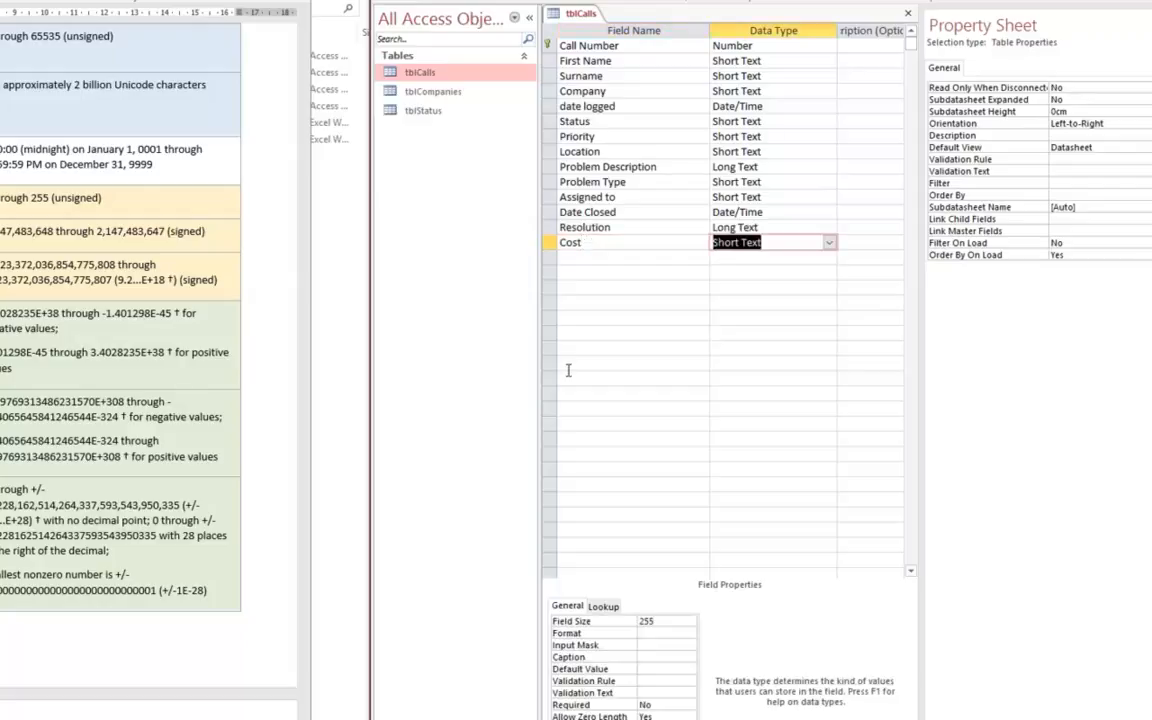
pyautogui.click(671, 623)
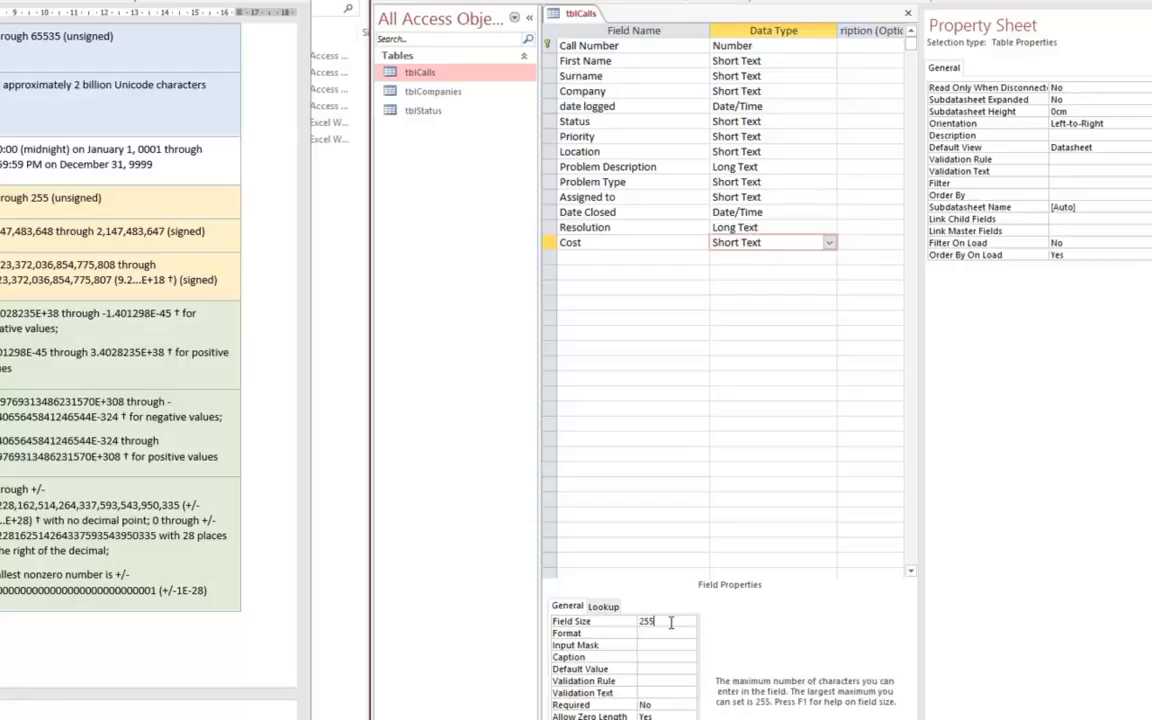
# - Try the Number data type for the Cost field and review its field size options against the Word document's data type ranges
pyautogui.click(829, 243)
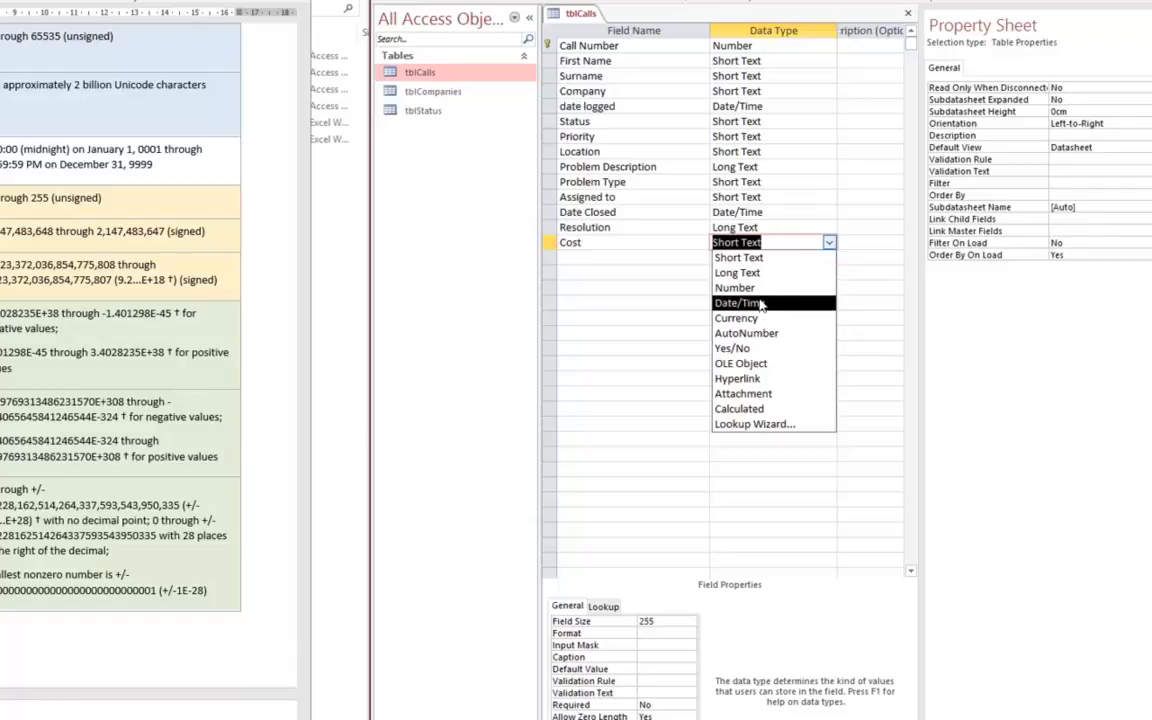
pyautogui.click(758, 288)
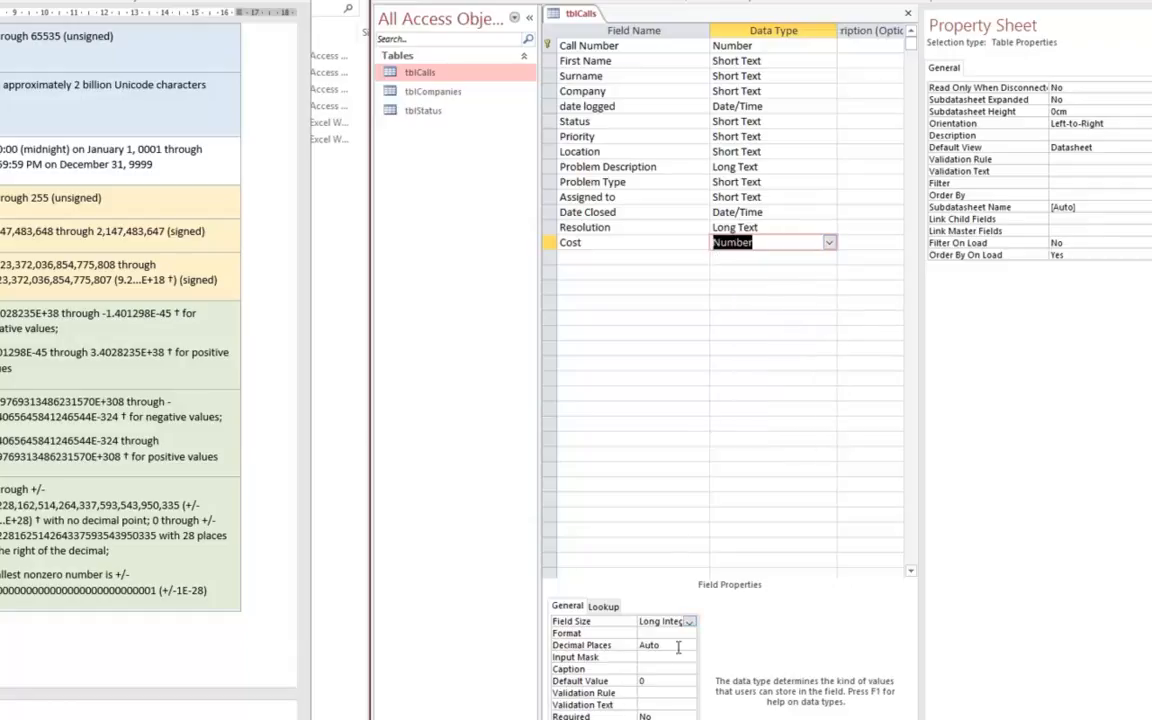
pyautogui.click(689, 622)
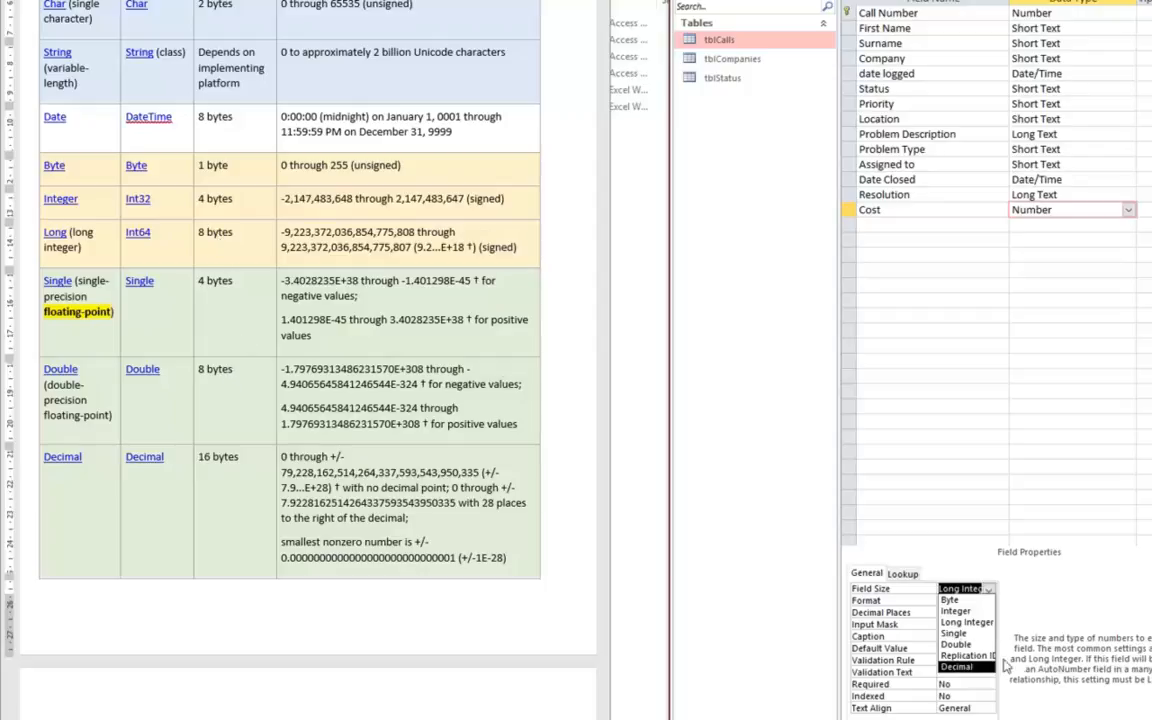
pyautogui.press('Up')
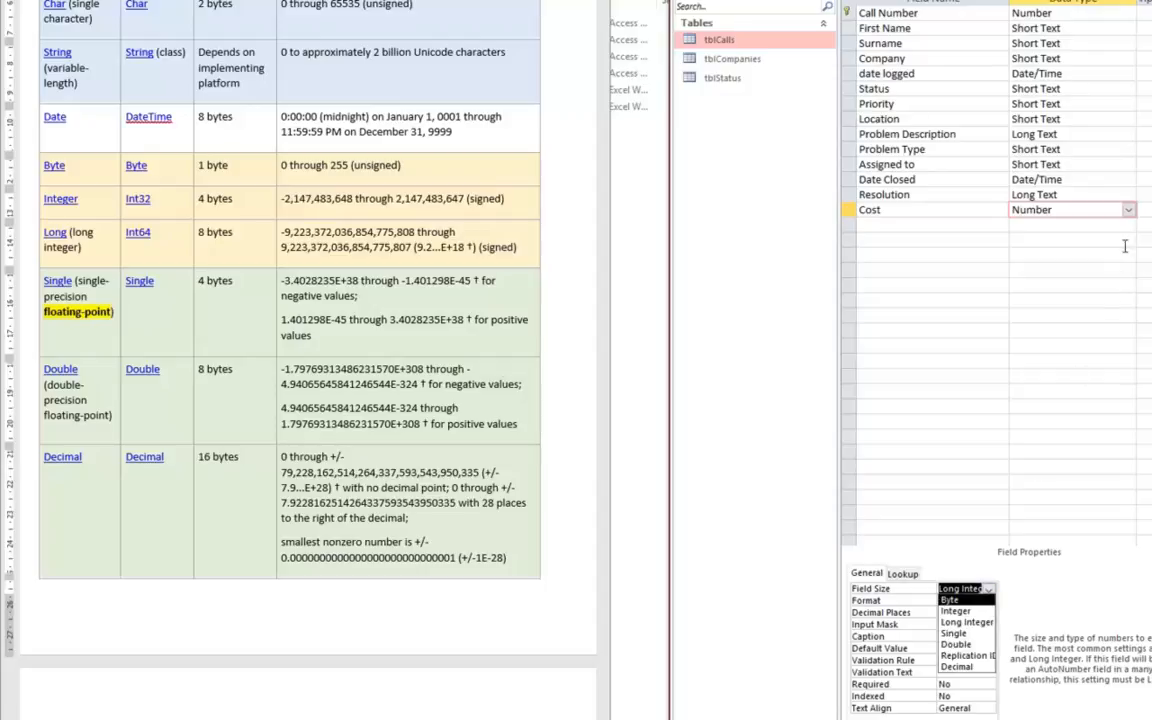
# - Set the Cost field's data type to Currency and save tblCalls, accepting the shortened field sizes
pyautogui.click(1129, 209)
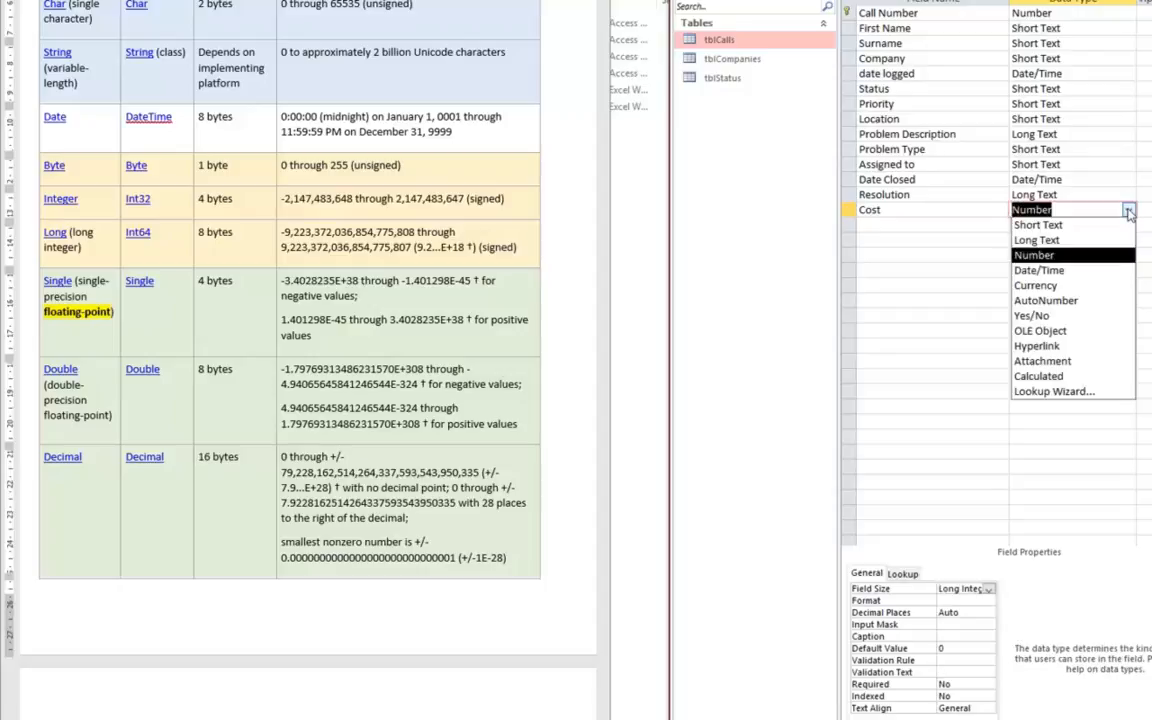
pyautogui.click(1035, 285)
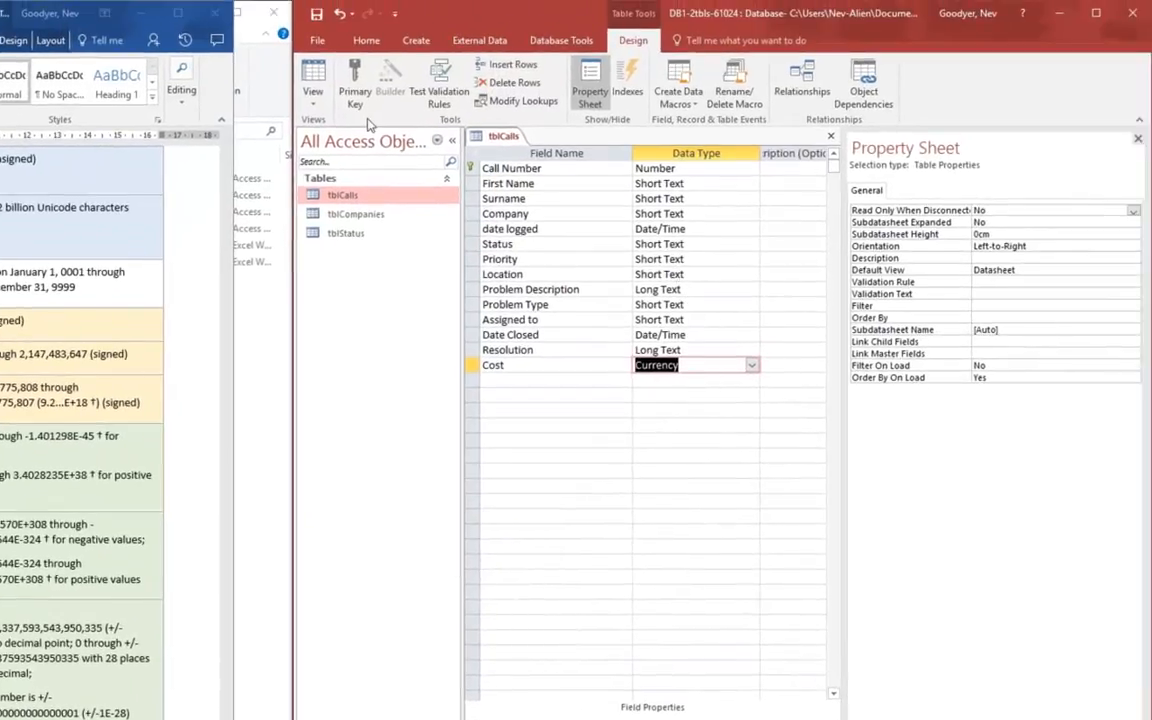
pyautogui.click(317, 15)
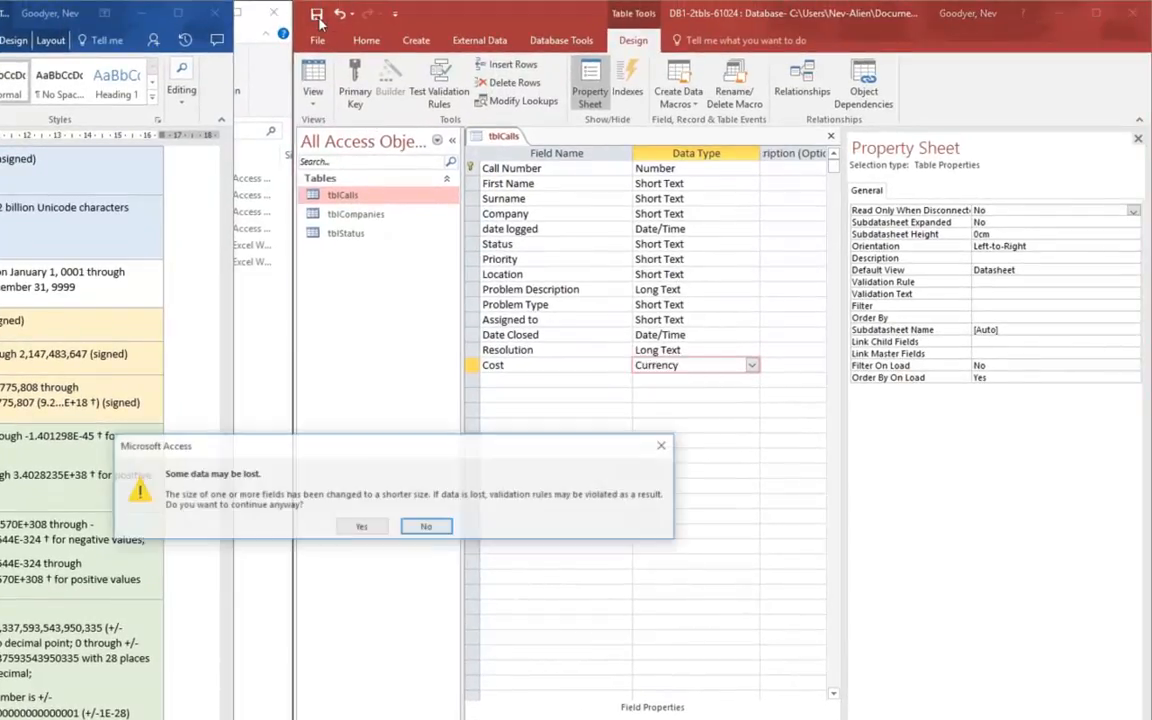
pyautogui.click(368, 525)
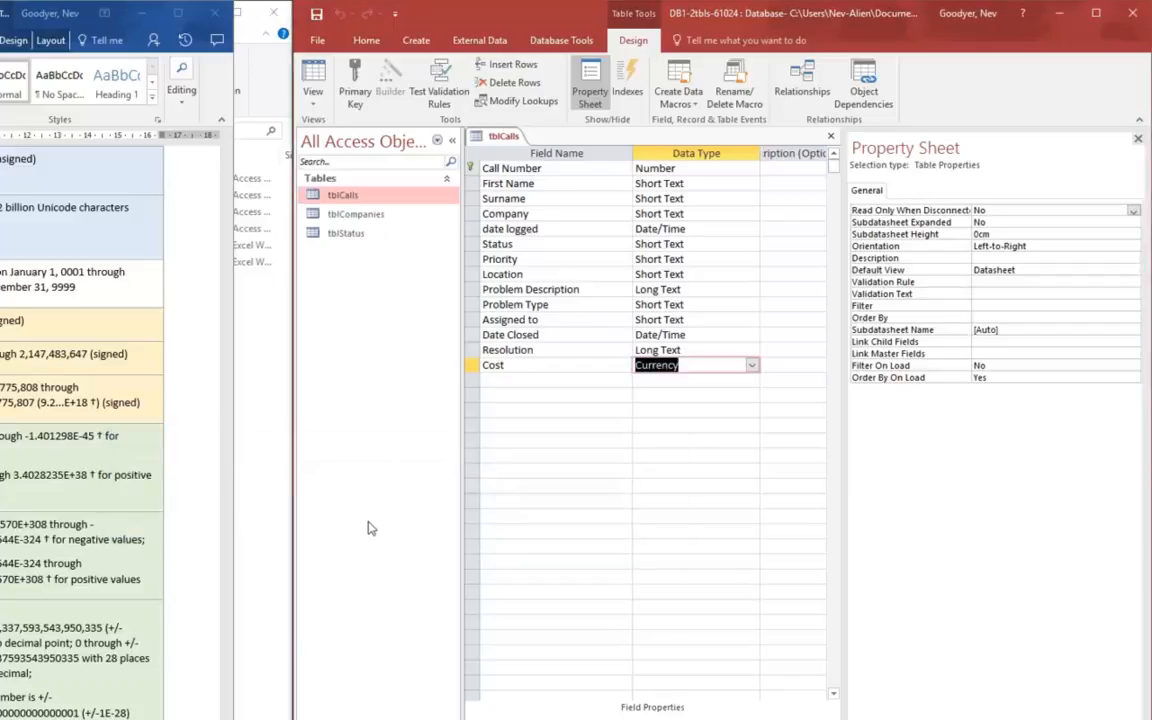
# - Enter a cost of 45.27 for the first call in the tblCalls datasheet and widen the Resolution column
pyautogui.click(314, 76)
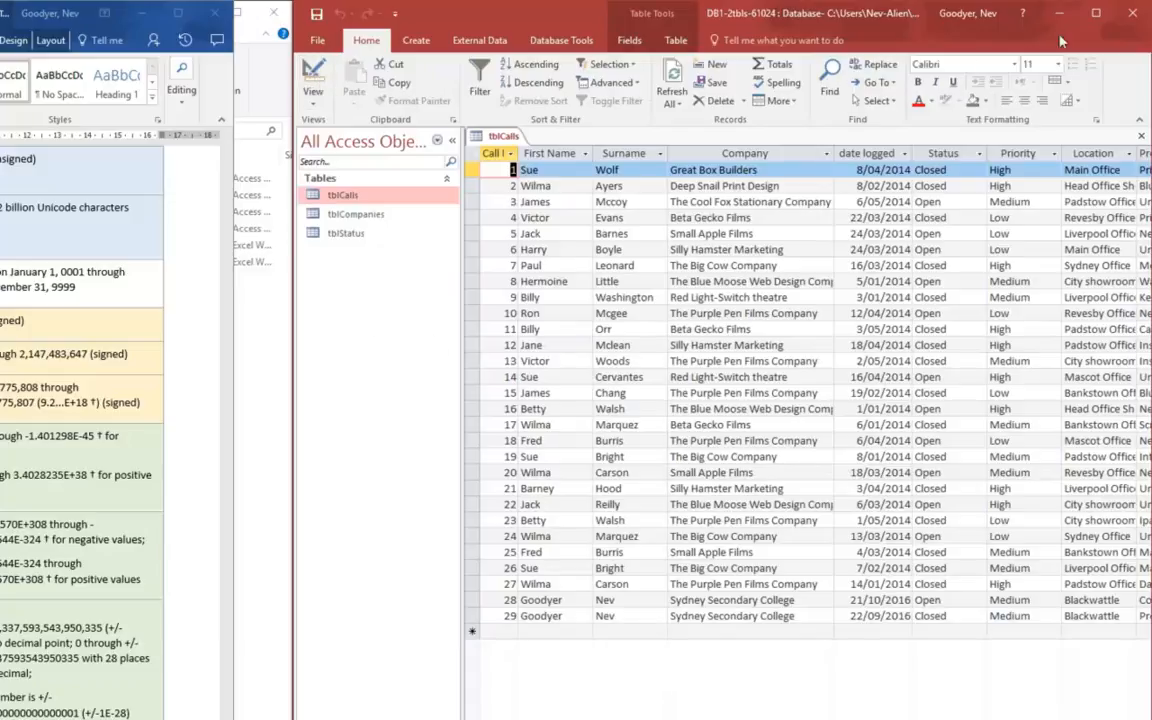
pyautogui.click(1096, 14)
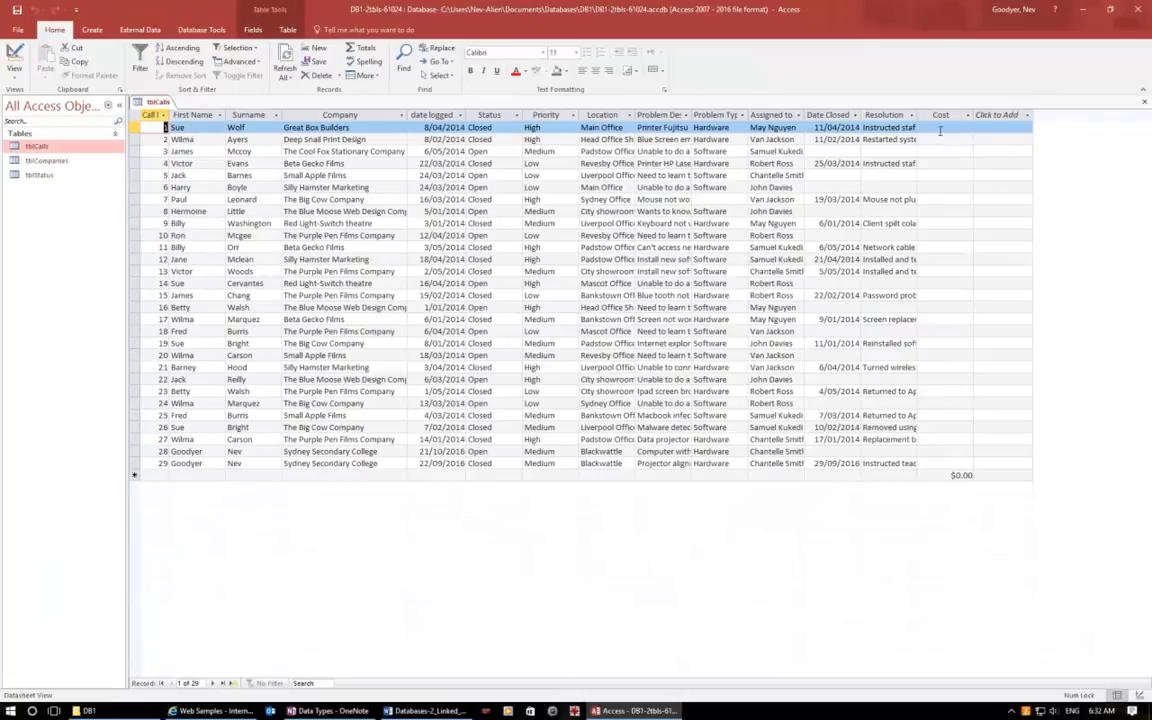
pyautogui.click(940, 129)
pyautogui.write('45.27')
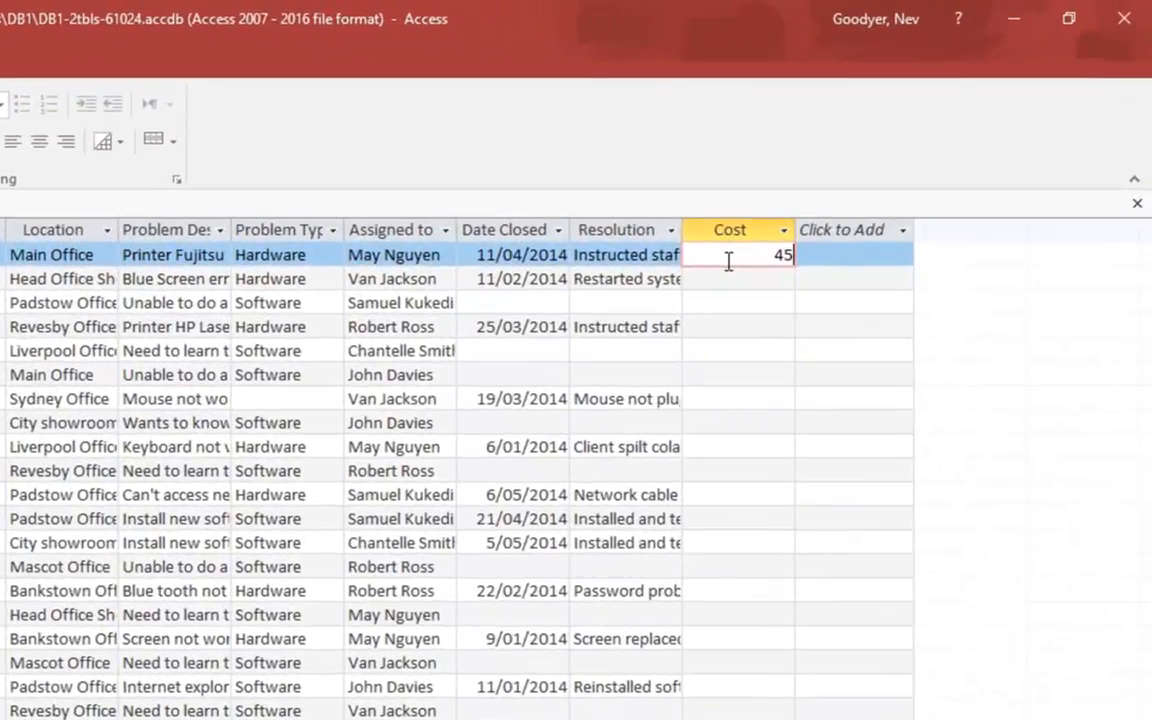
pyautogui.press('Return')
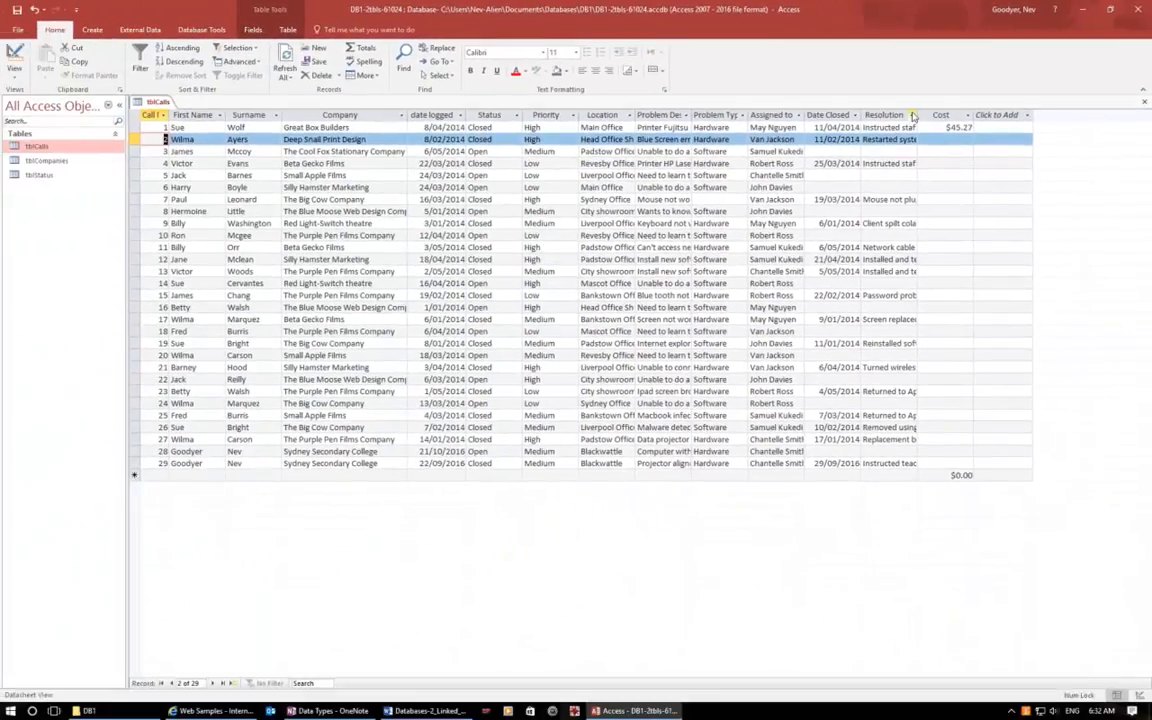
pyautogui.moveTo(917, 115); pyautogui.dragTo(992, 114)
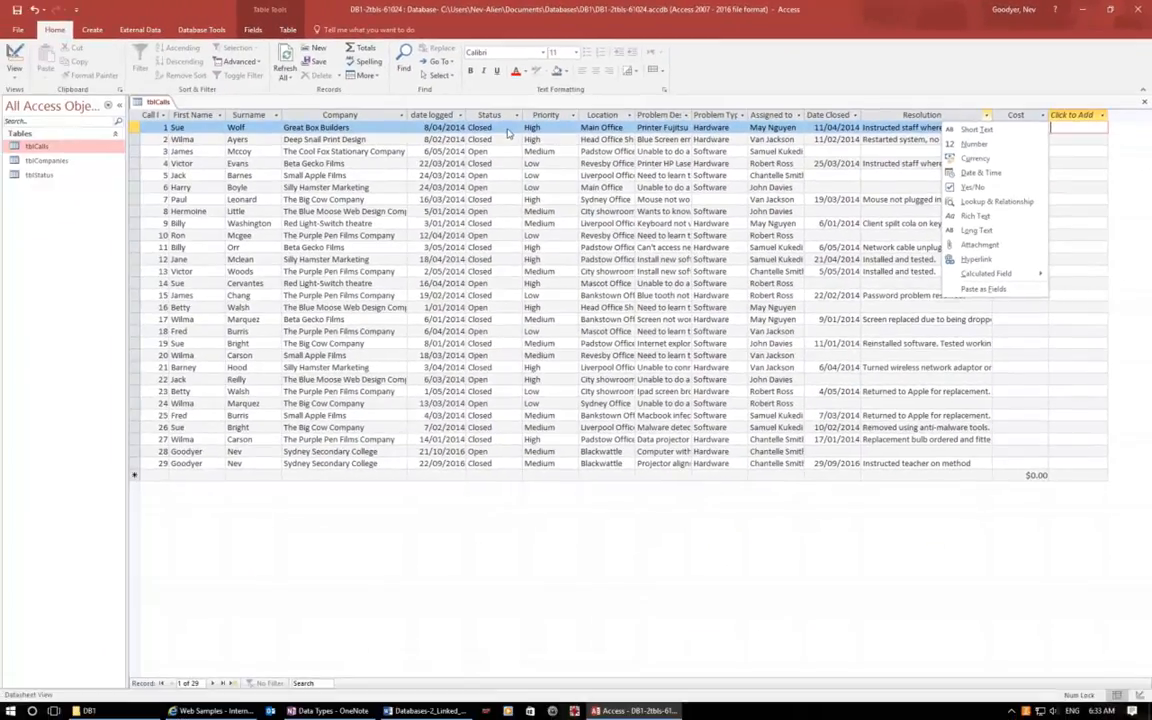
# - Try adding extra characters after High in the first call's Priority to test the length limit, and restore the entry to High
pyautogui.click(546, 127)
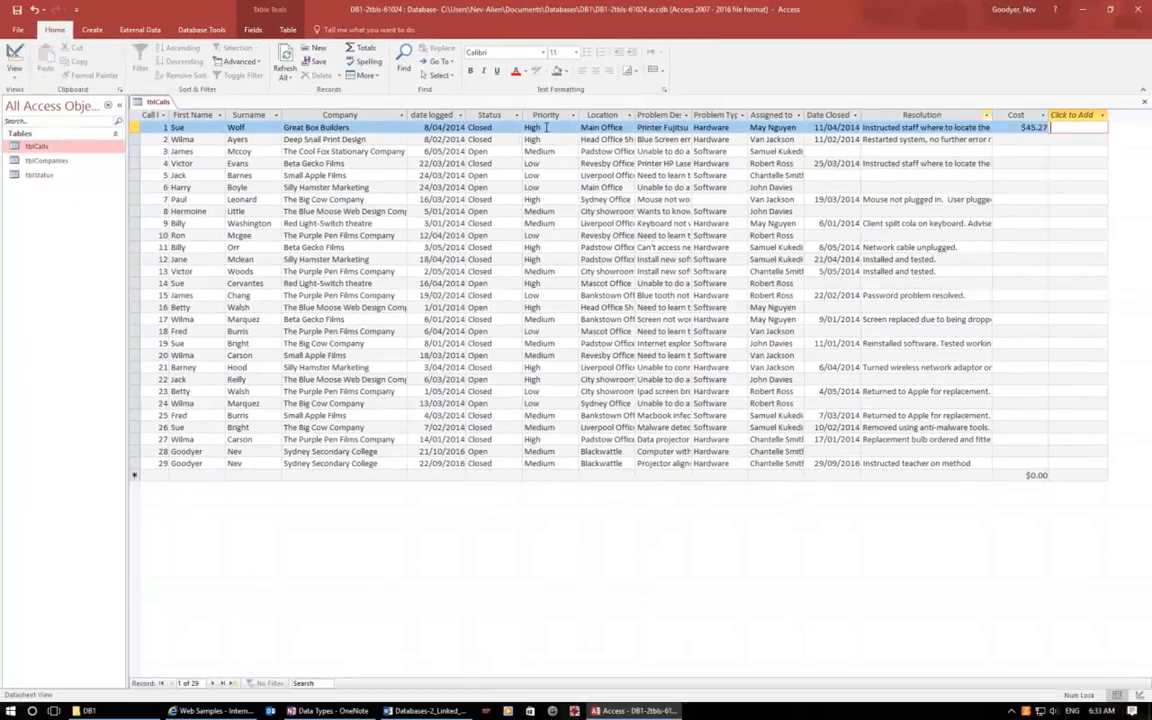
pyautogui.click(546, 127)
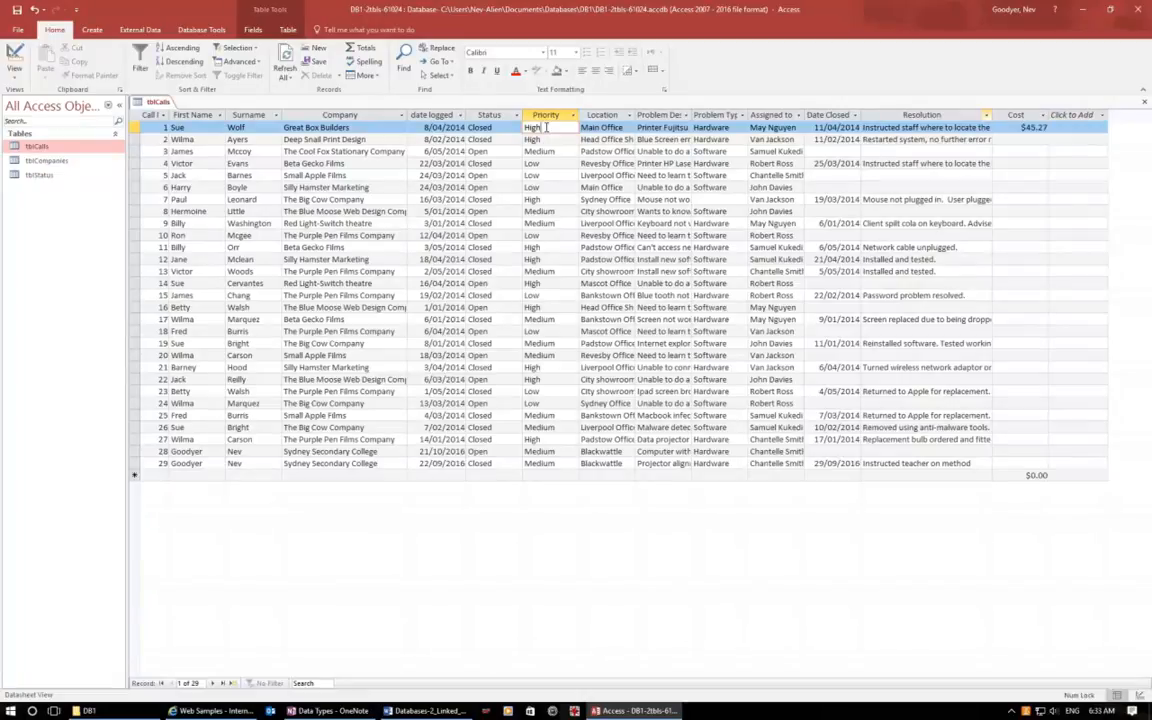
pyautogui.write('jklkj')
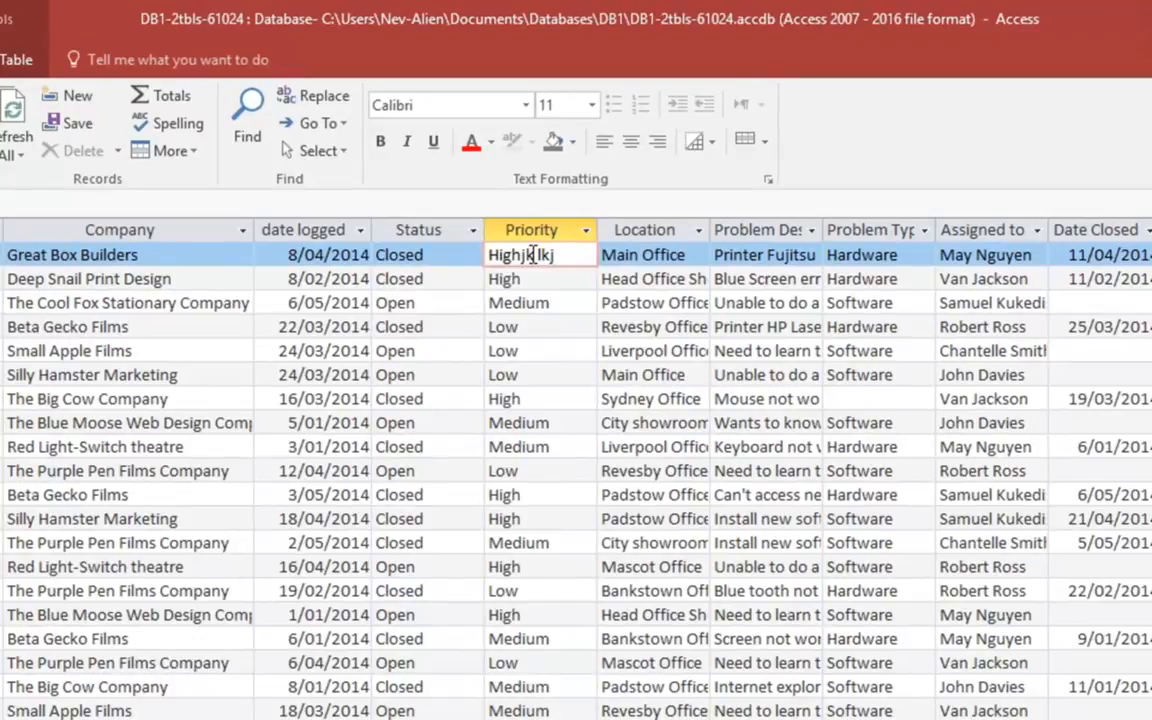
pyautogui.press('BackSpace')
pyautogui.press('BackSpace')
pyautogui.press('BackSpace')
pyautogui.press('BackSpace')
pyautogui.click(505, 279)
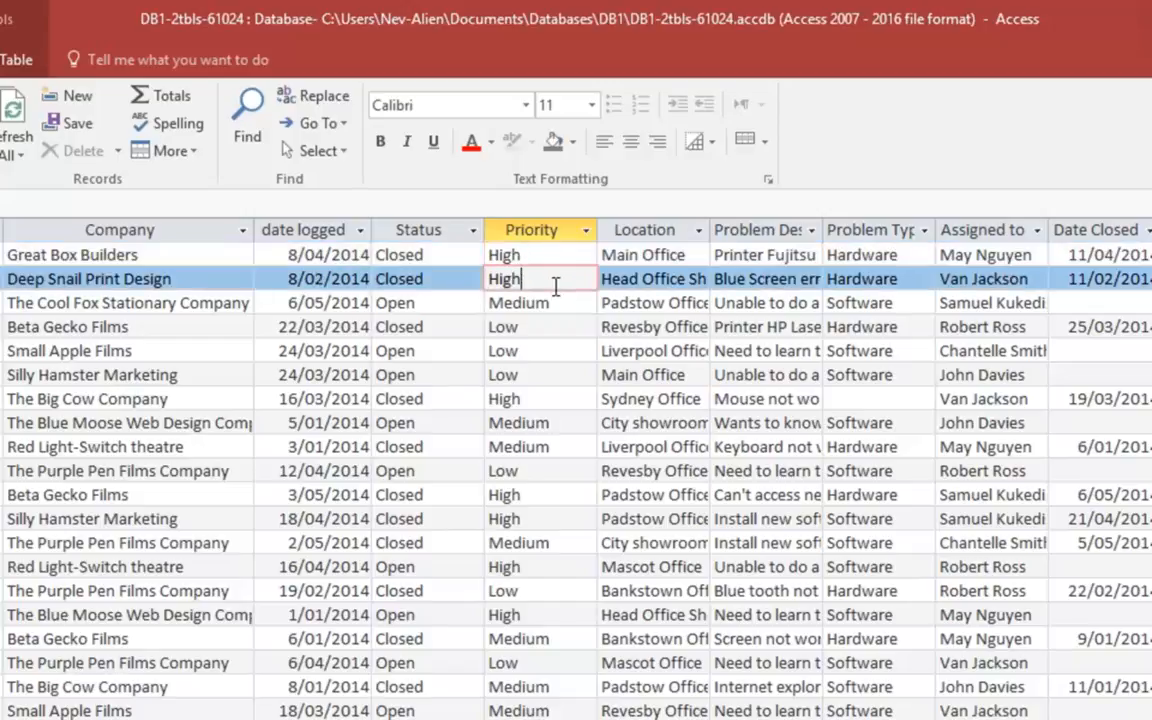
pyautogui.click(548, 303)
pyautogui.press('Down')
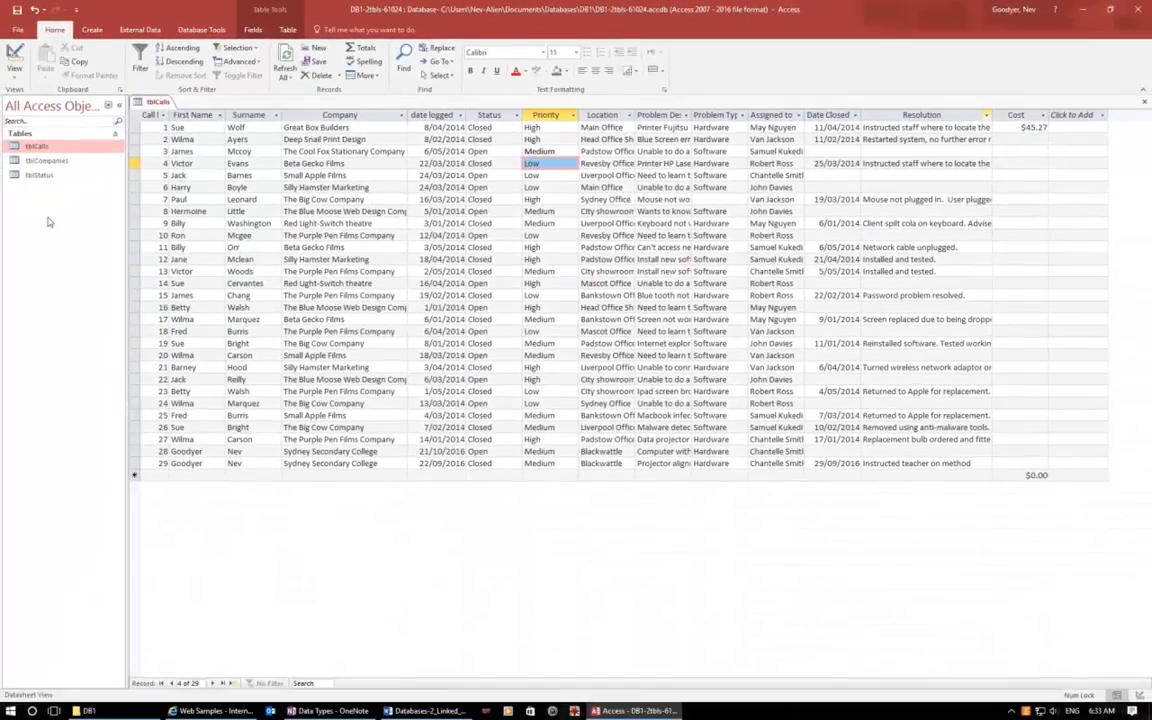
# - Open tblCompanies in Design View and set the Postcode field's size to Integer, keeping its Number data type
pyautogui.click(52, 163)
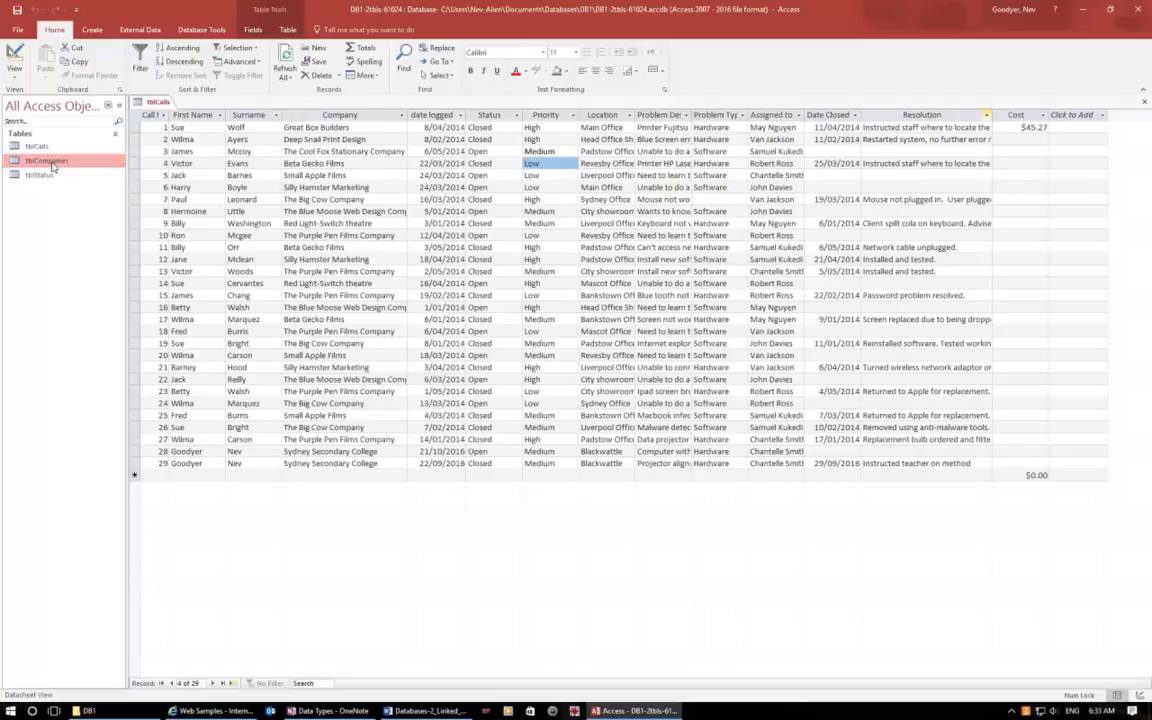
pyautogui.rightClick(52, 166)
pyautogui.click(72, 180)
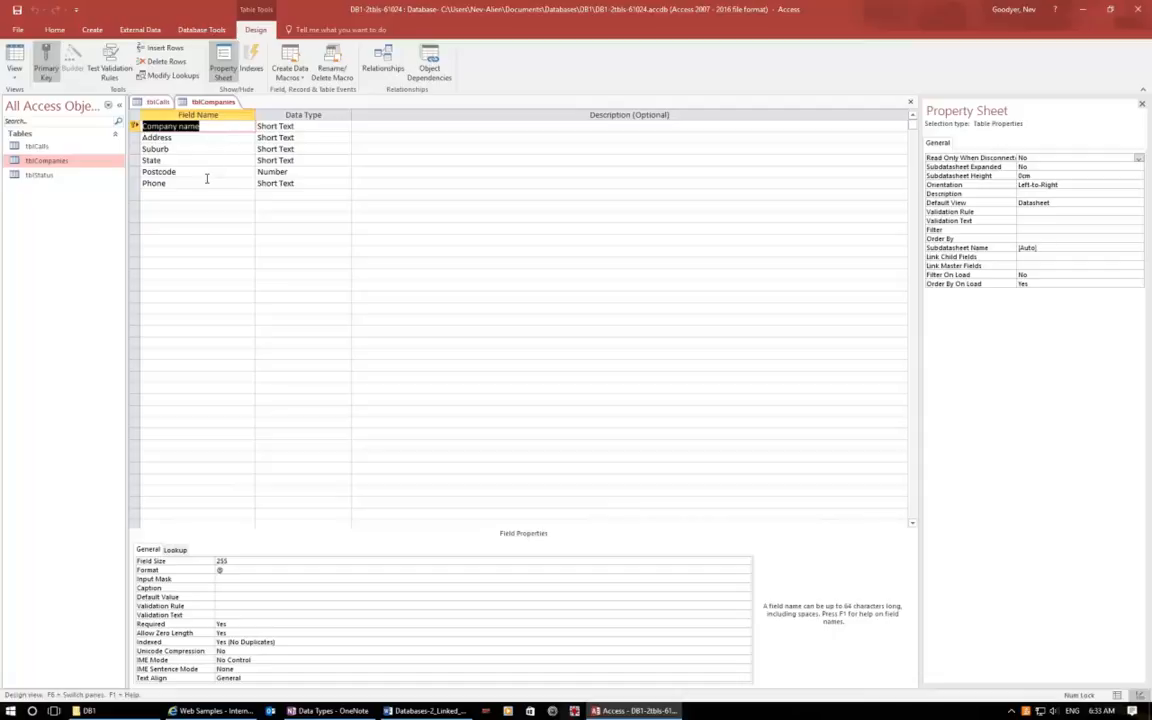
pyautogui.click(196, 172)
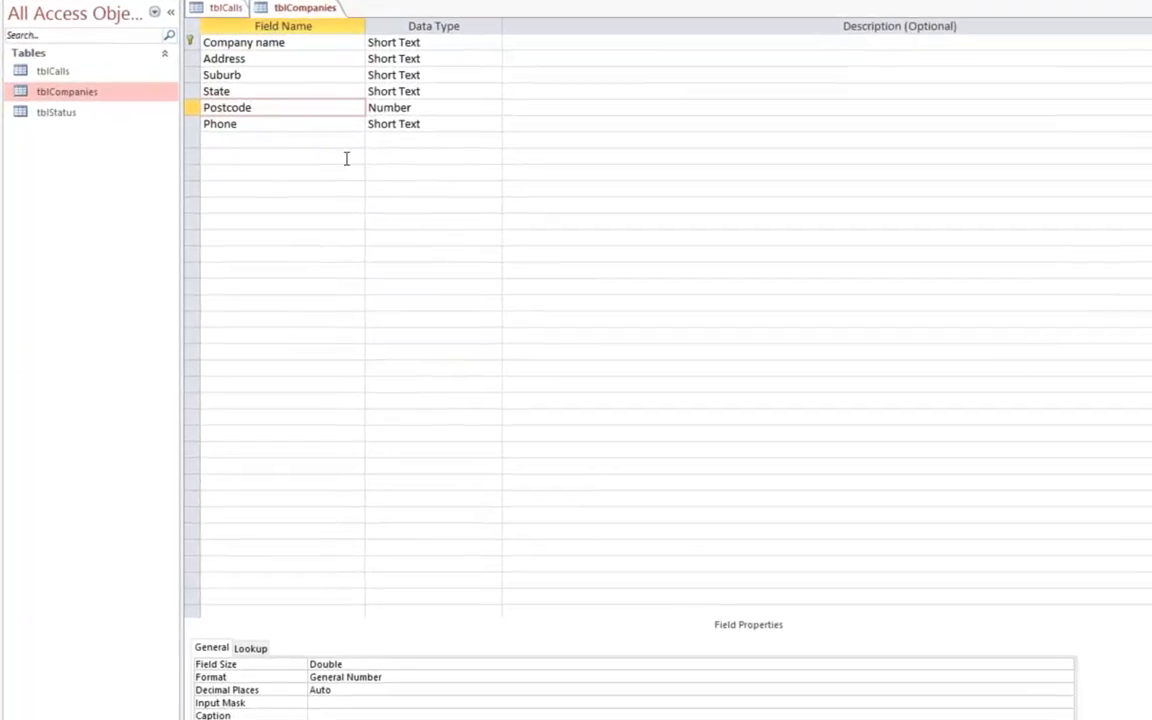
pyautogui.click(496, 106)
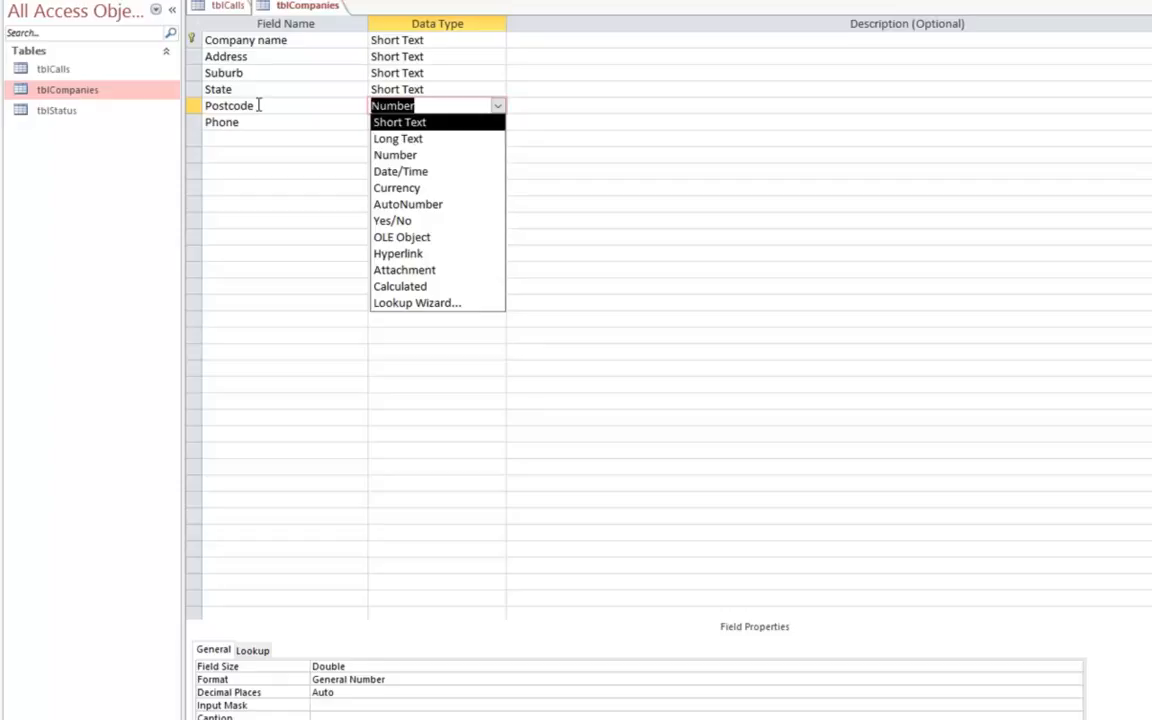
pyautogui.click(417, 665)
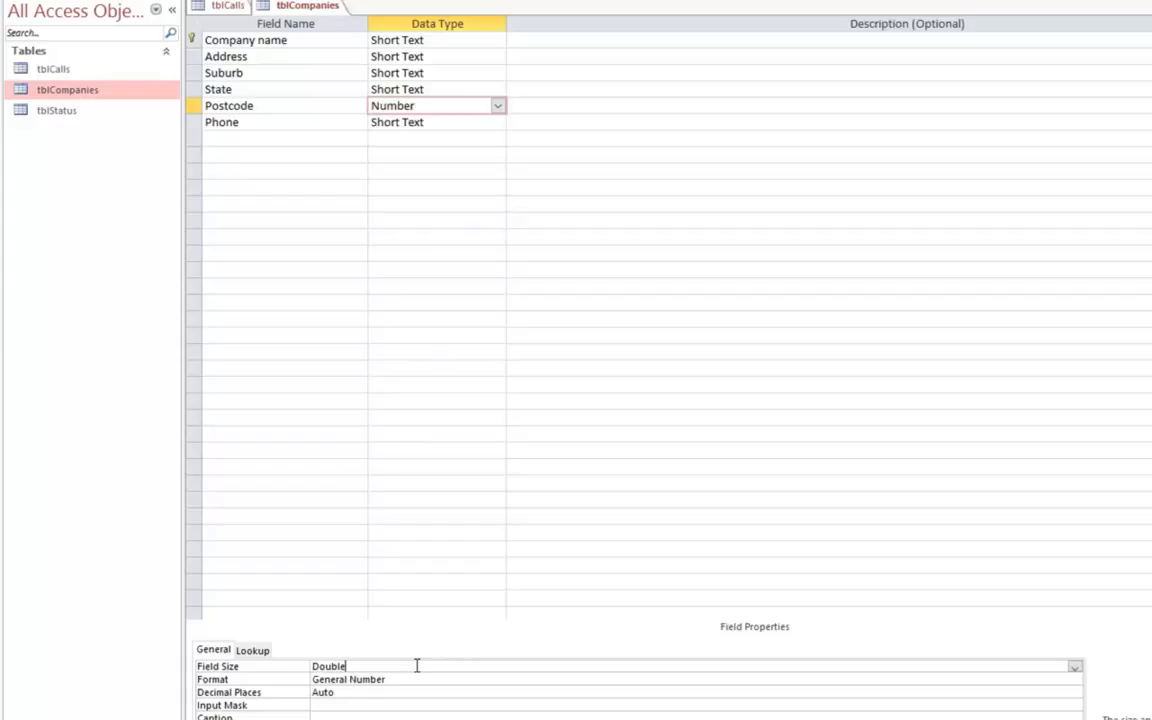
pyautogui.click(1074, 668)
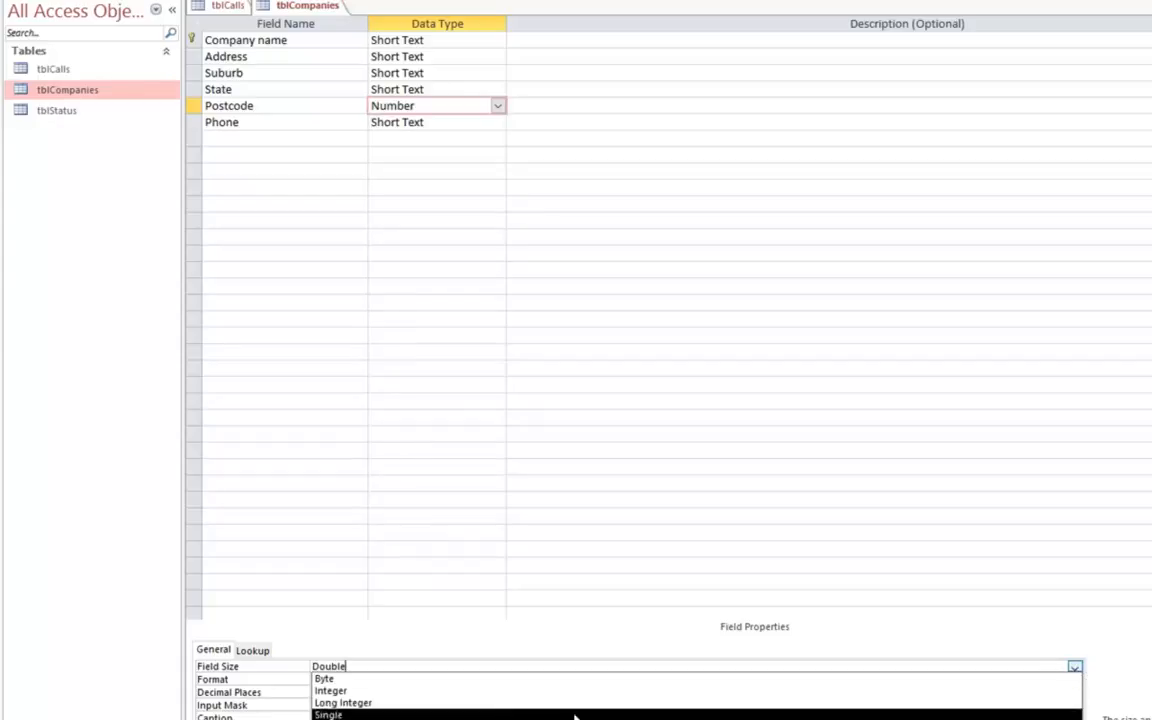
pyautogui.click(337, 691)
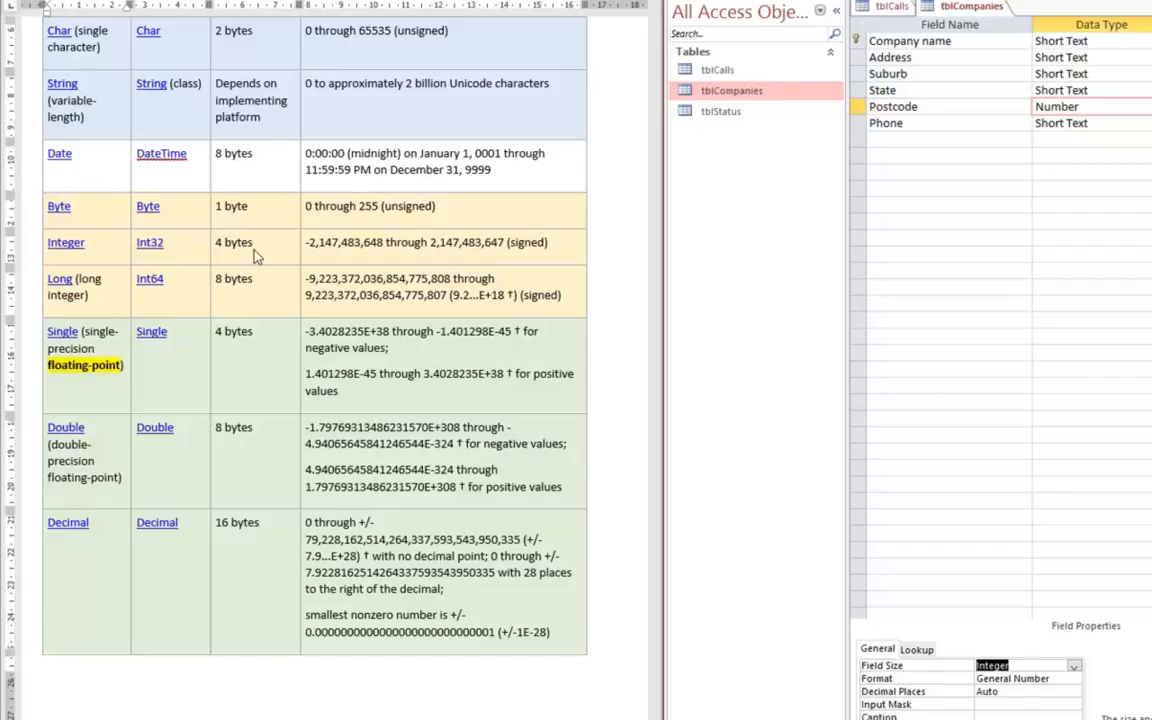
# - Set the Phone field's size to 15 in tblCompanies, keeping it as Short Text
pyautogui.click(1120, 204)
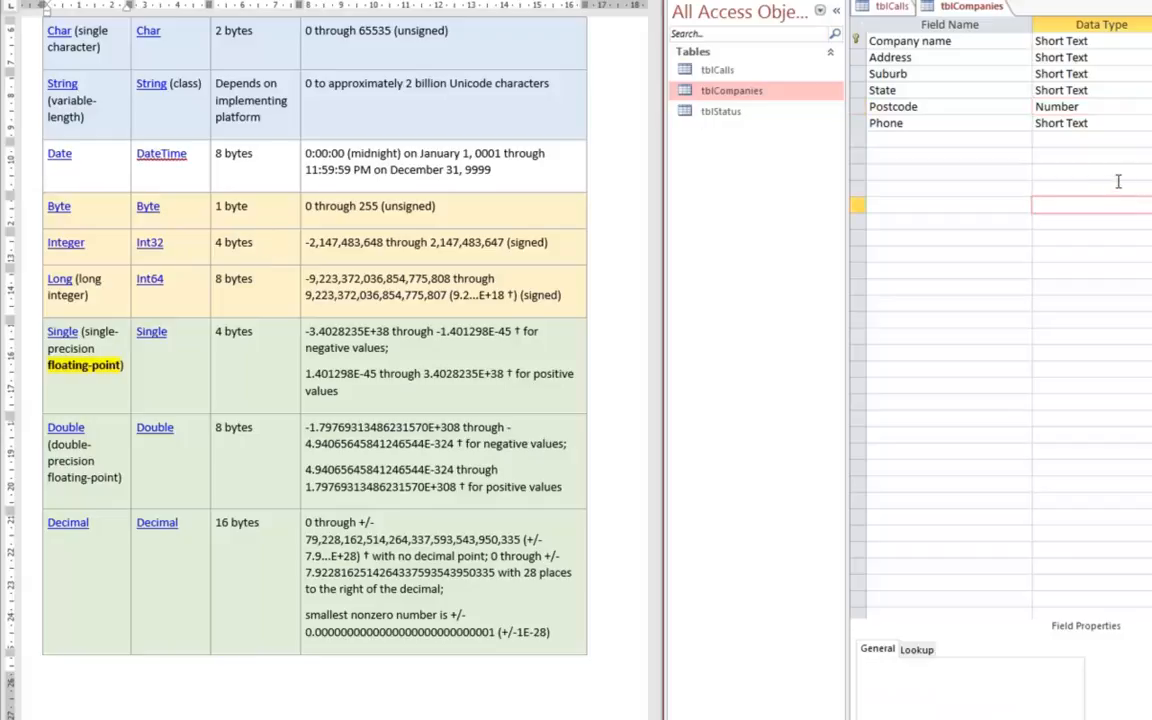
pyautogui.click(1131, 123)
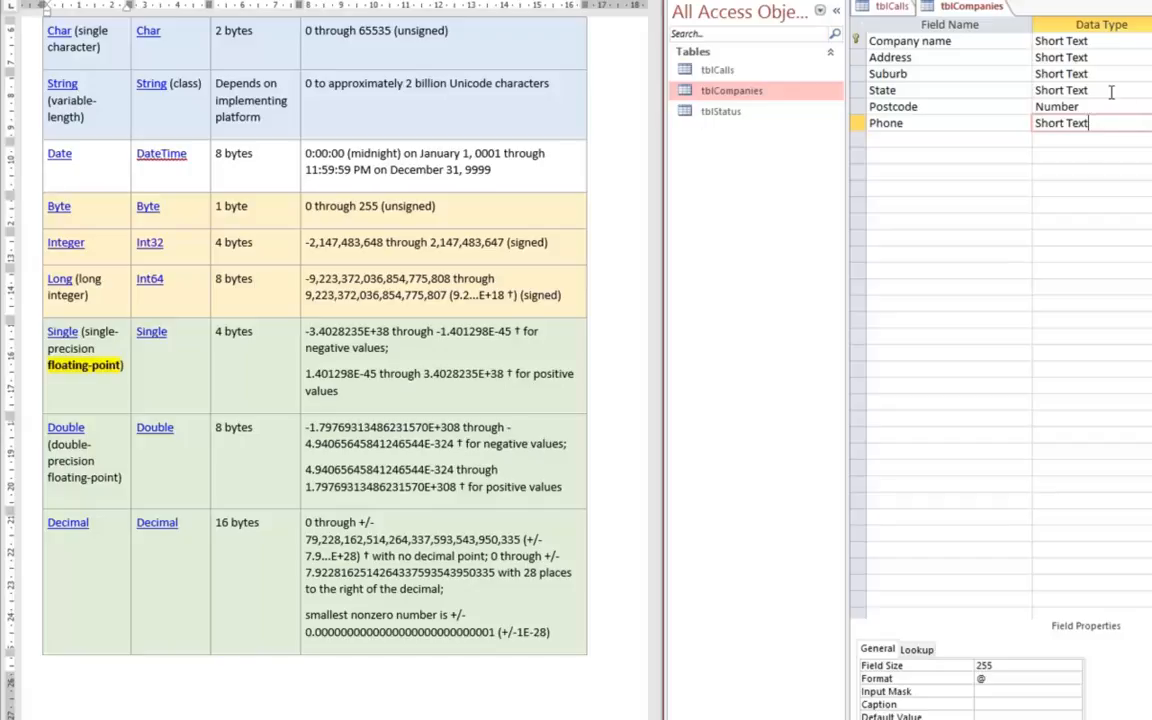
pyautogui.click(965, 665)
pyautogui.write('15')
pyautogui.click(1008, 676)
pyautogui.click(1106, 121)
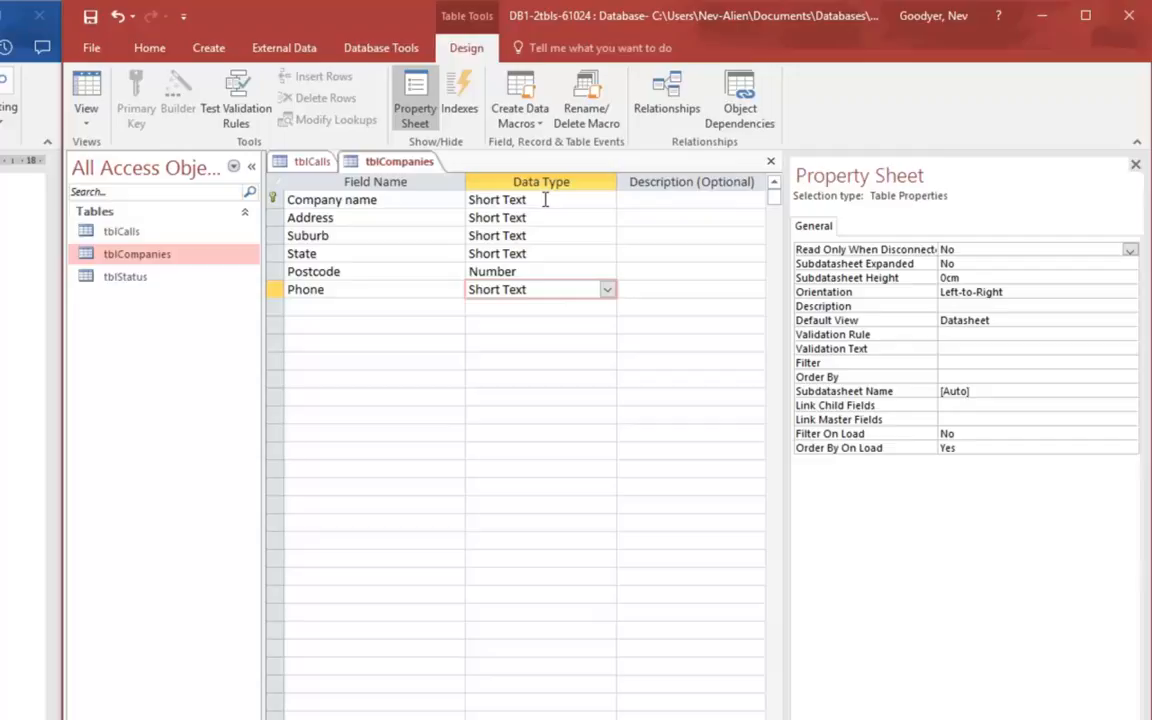
# - Save tblCompanies, accepting the shortened field sizes, and select the Phone column in its datasheet
pyautogui.click(92, 90)
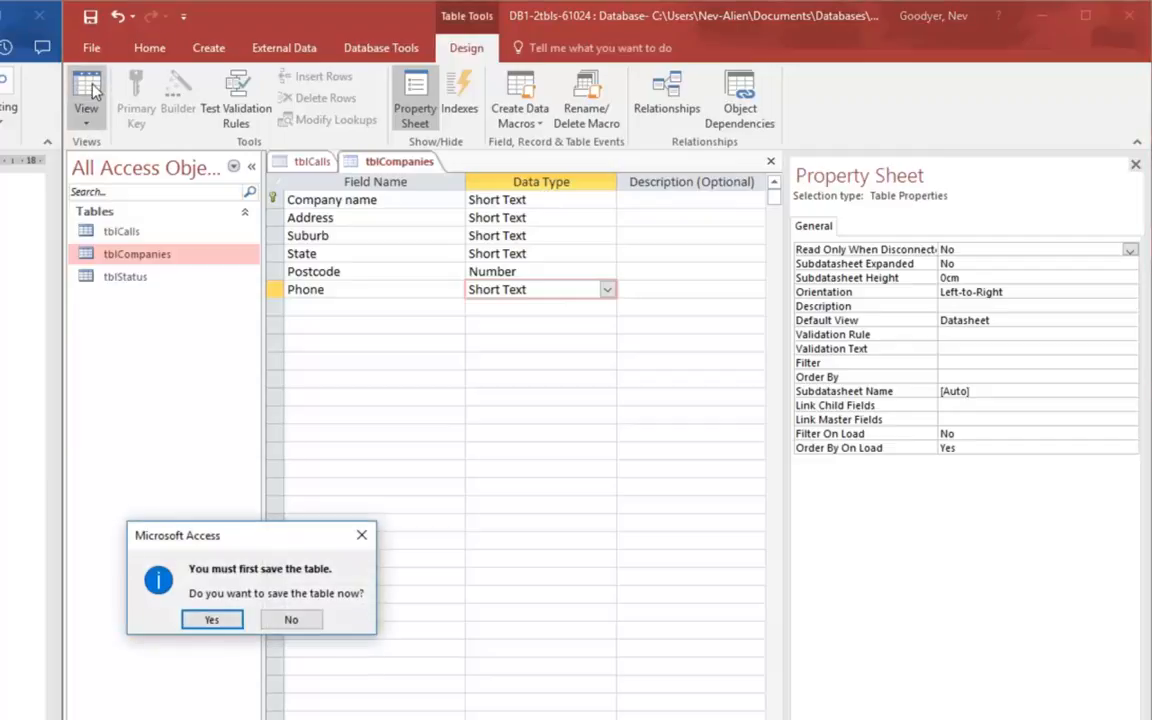
pyautogui.click(212, 621)
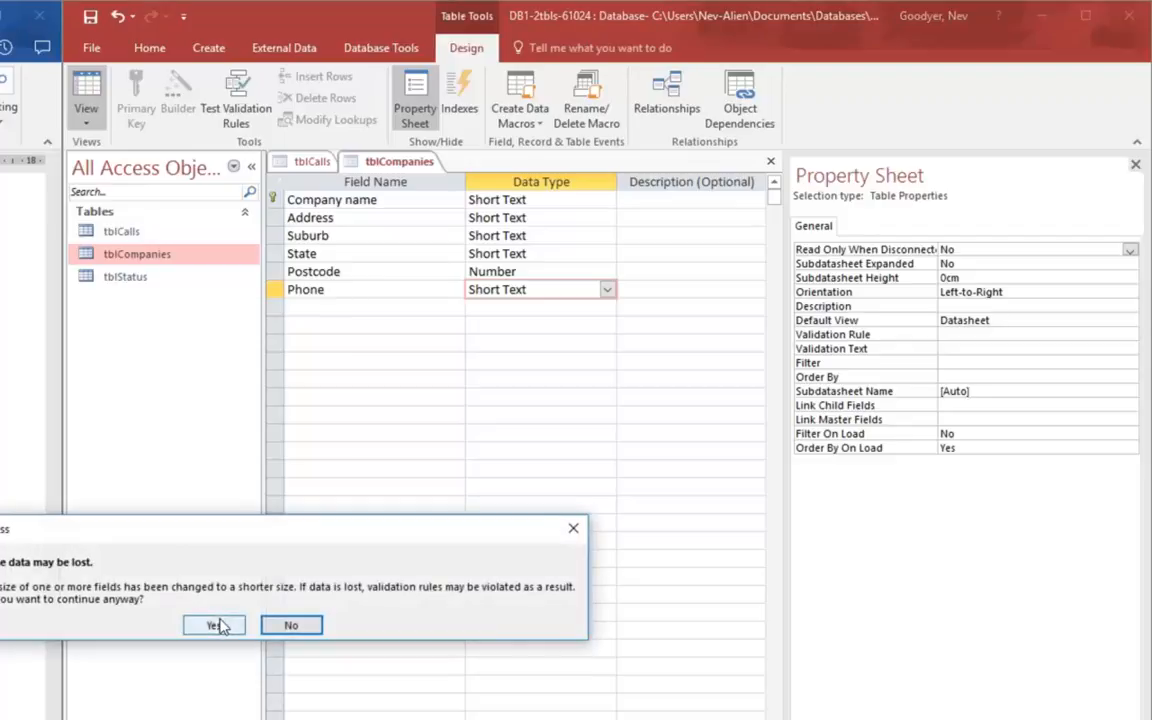
pyautogui.click(218, 625)
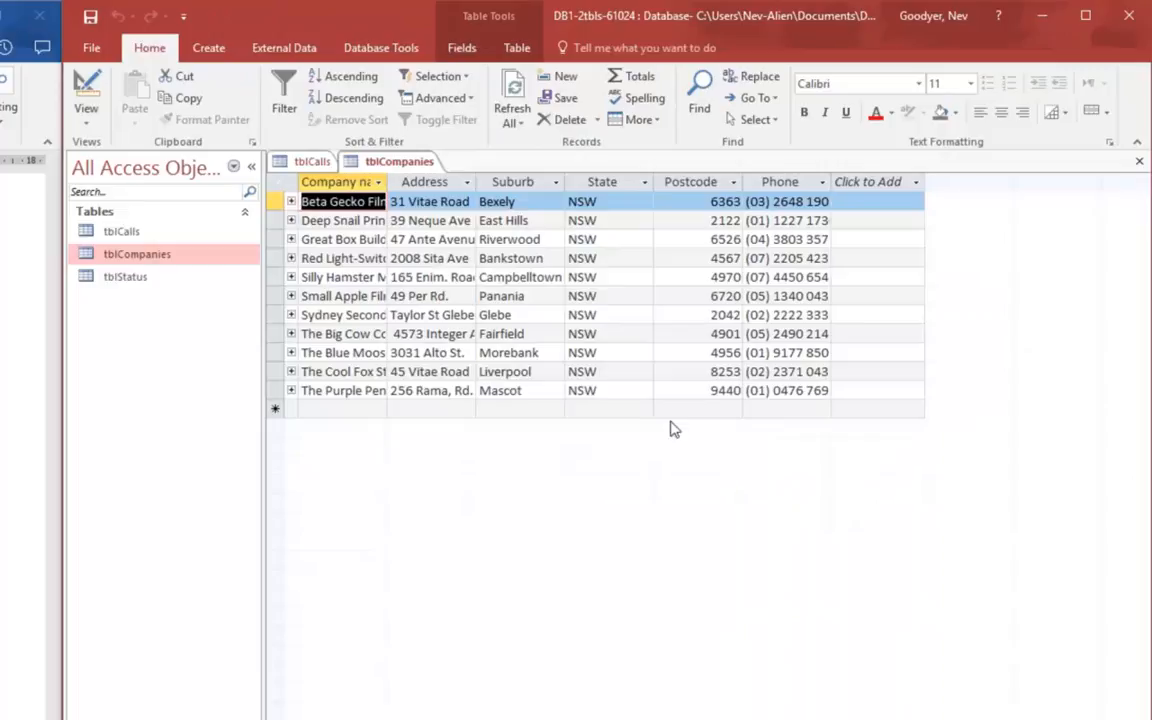
pyautogui.click(786, 177)
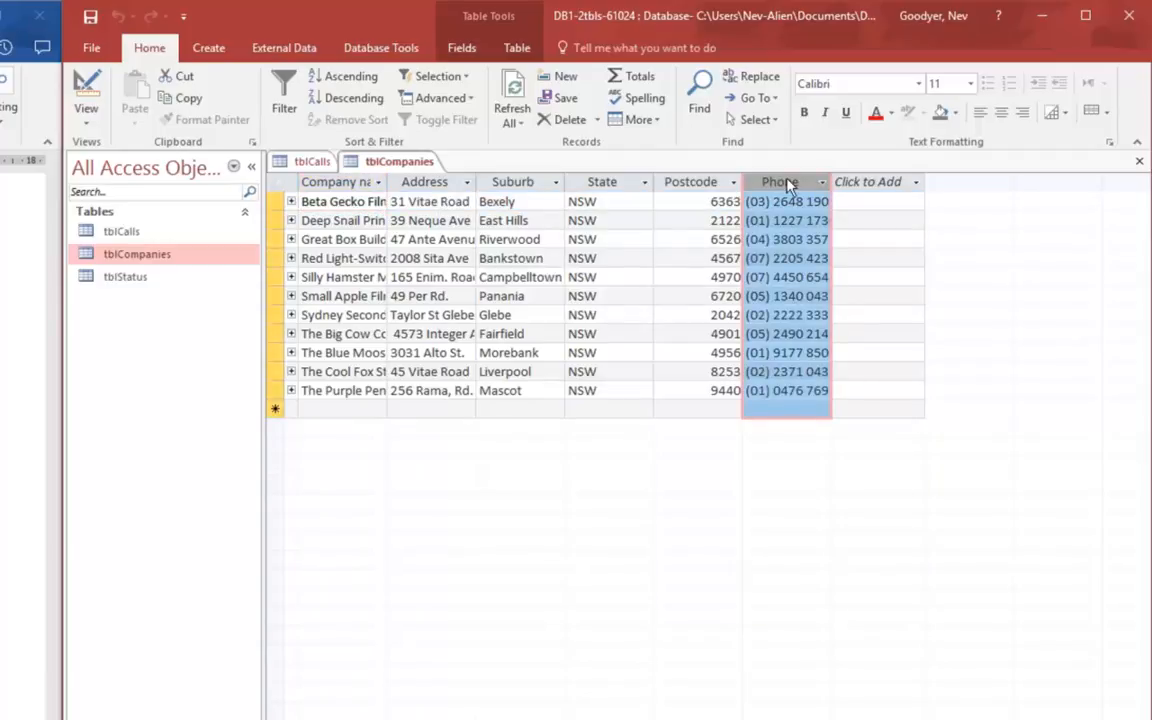